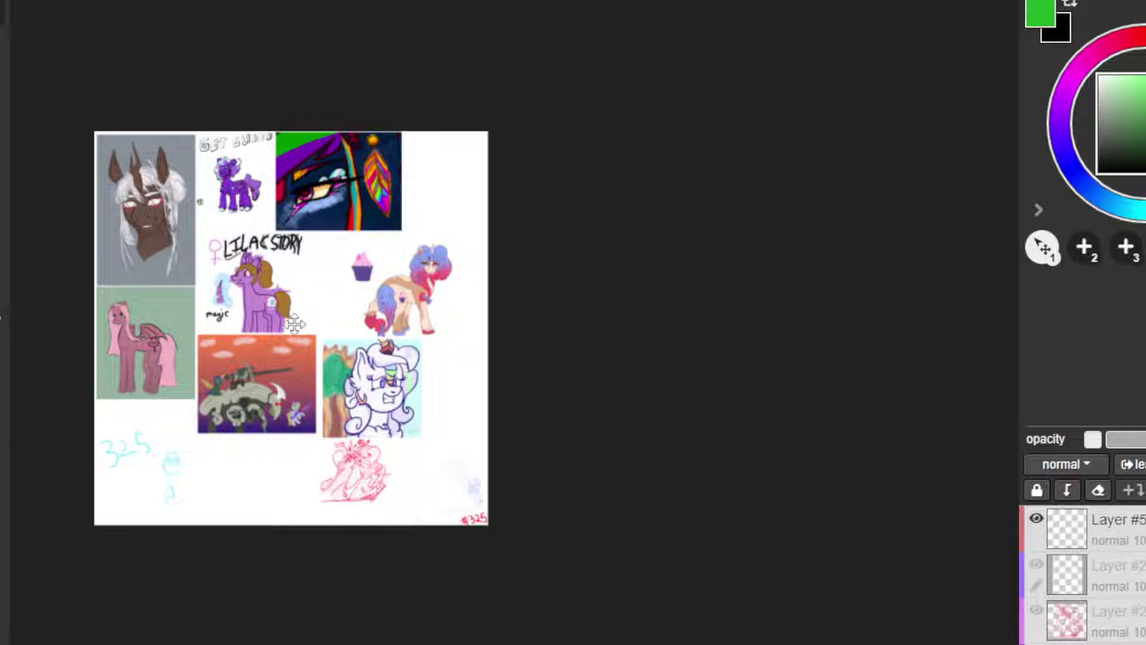
# Step: Examine the white kirin portrait with the burning tree background up close
pyautogui.scroll(-2, 278, 336)
pyautogui.scroll(-2, 155, 334)
pyautogui.scroll(4, 114, 281)
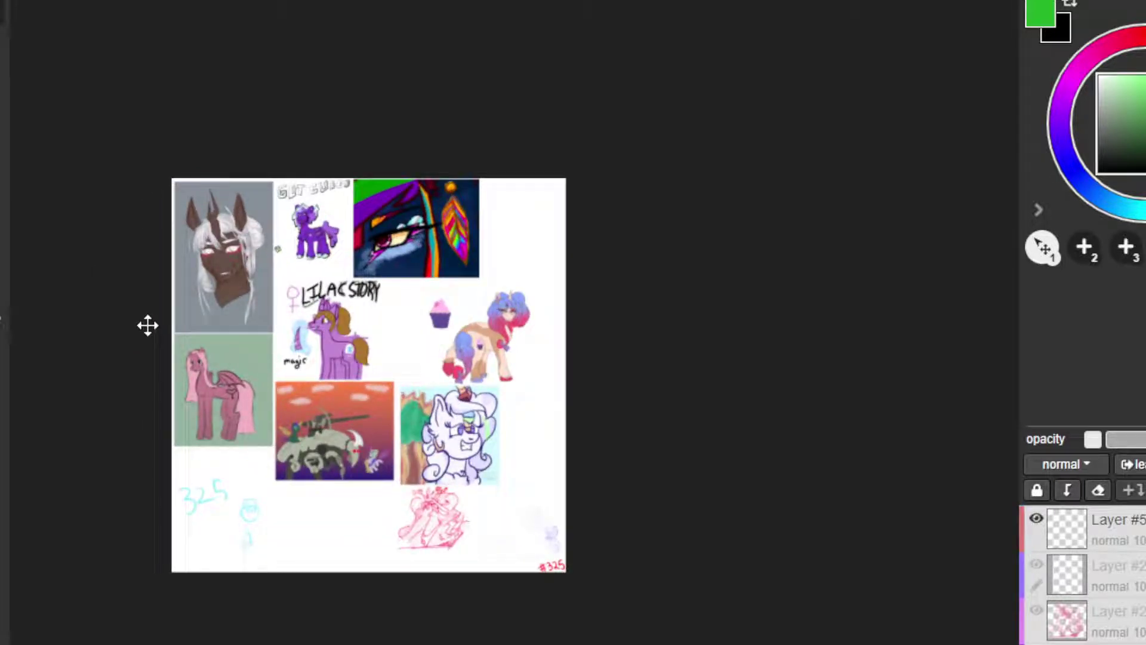
pyautogui.scroll(2, 147, 325)
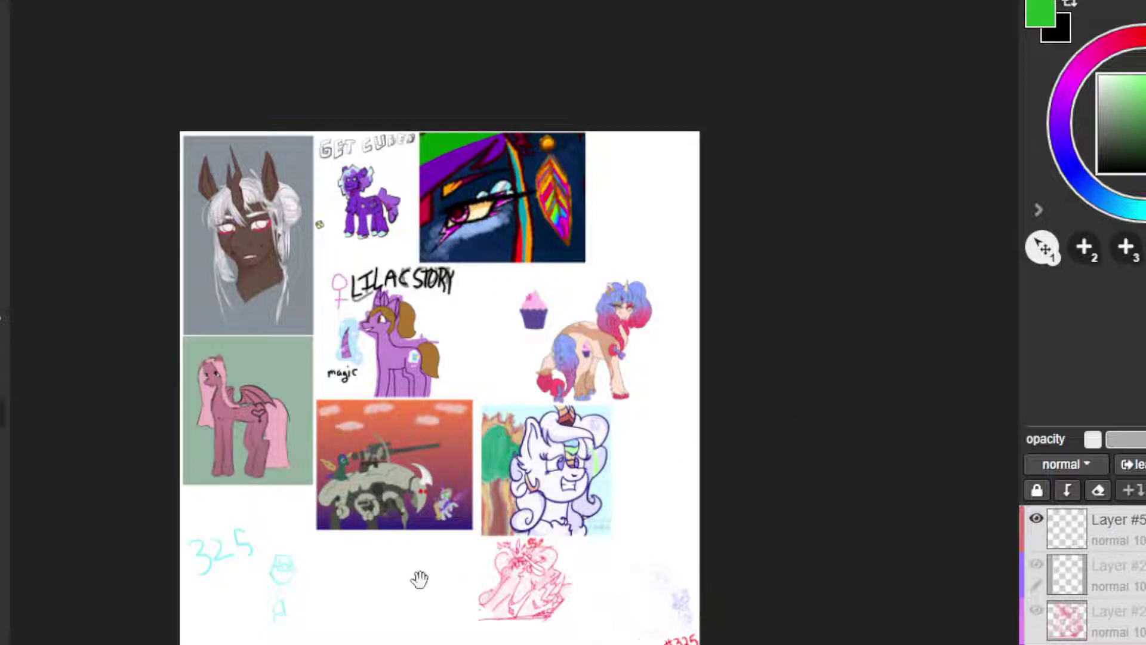
pyautogui.moveTo(419, 579); pyautogui.dragTo(297, 535)
pyautogui.scroll(5, 455, 525)
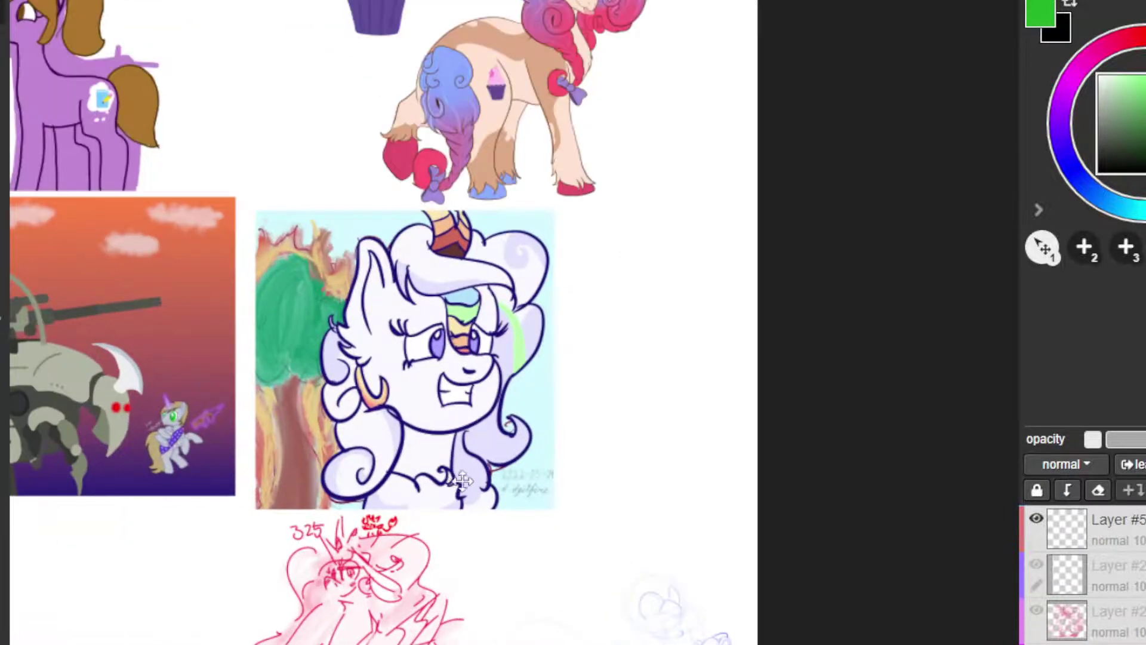
pyautogui.scroll(3, 463, 481)
pyautogui.moveTo(418, 309); pyautogui.dragTo(507, 392)
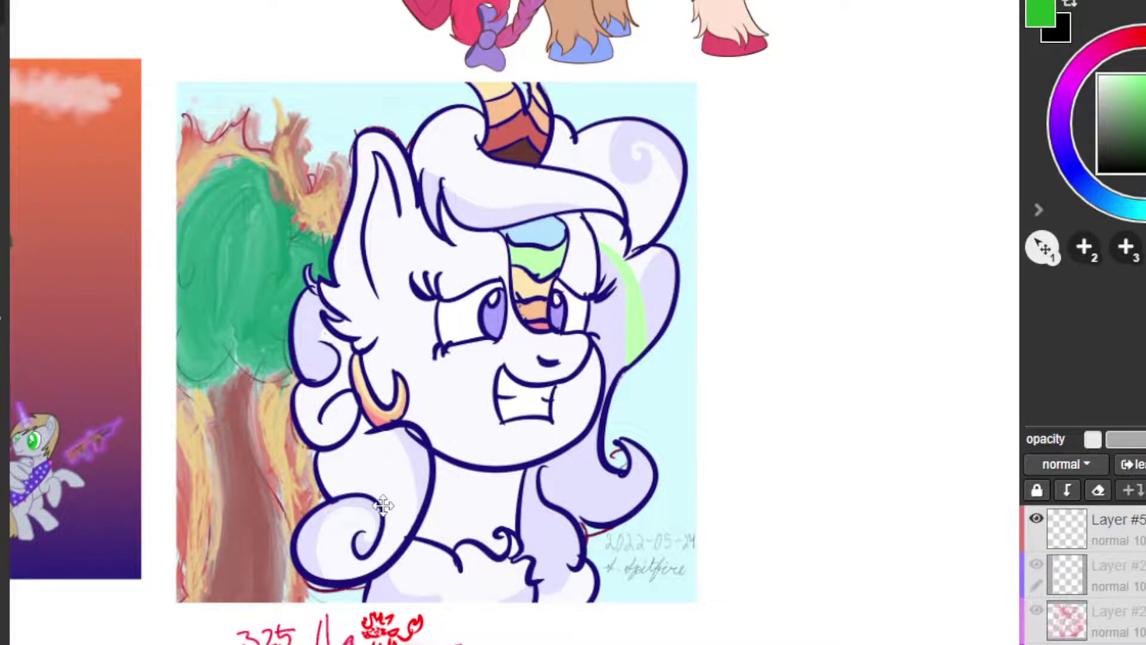
pyautogui.scroll(2, 383, 505)
pyautogui.scroll(-3, 385, 511)
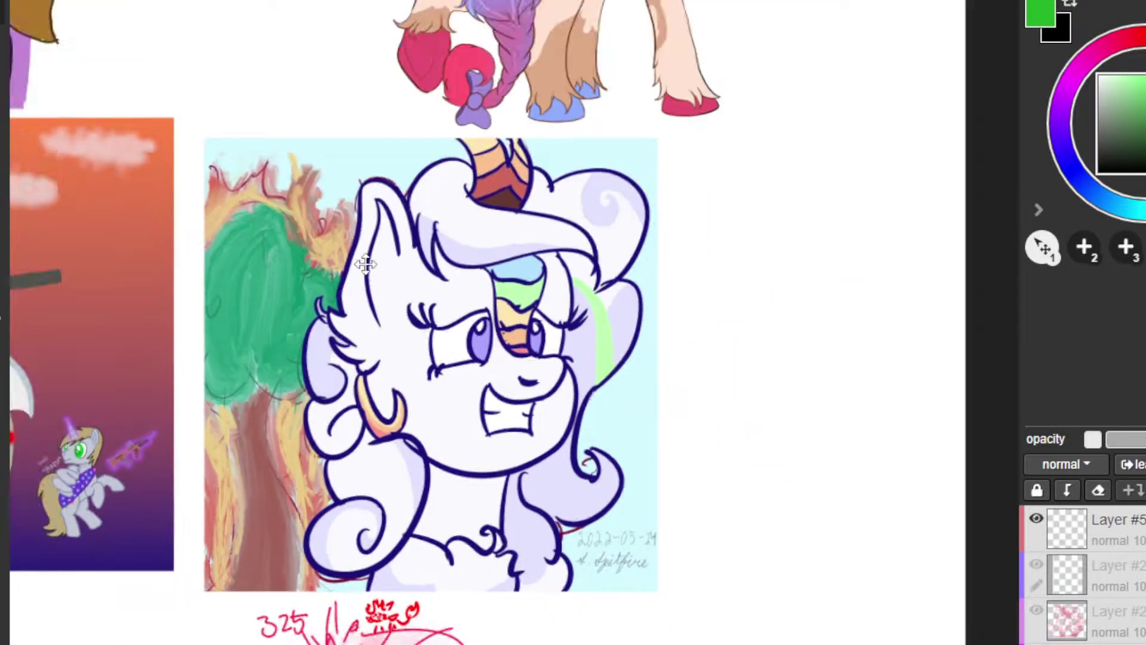
pyautogui.scroll(1, 366, 263)
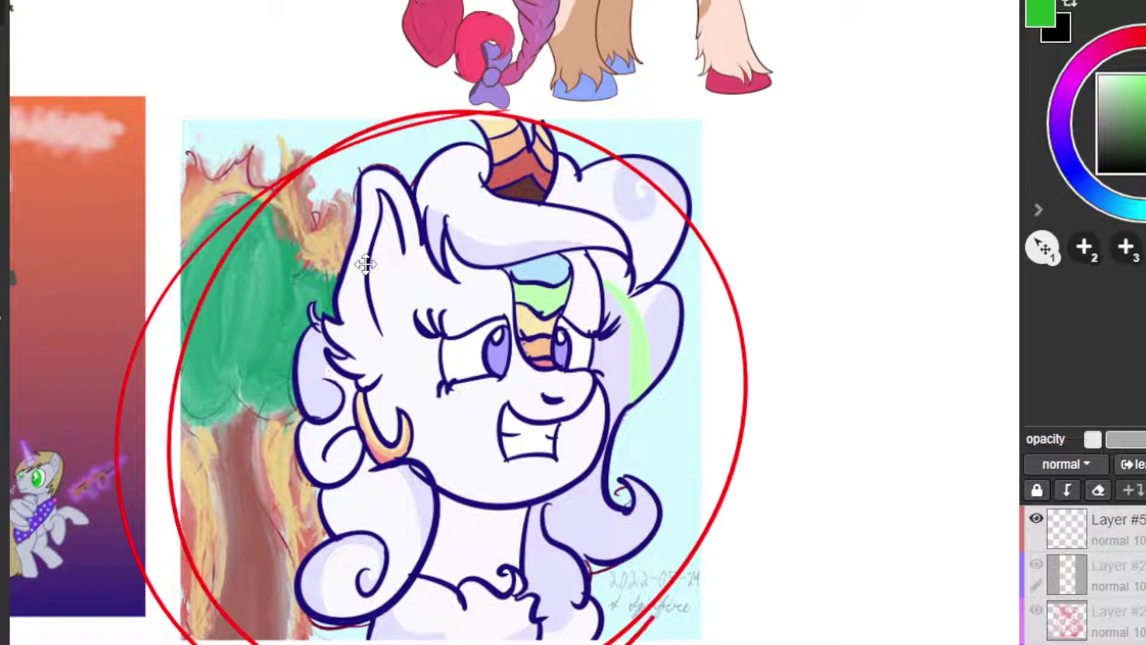
# Step: Try loose red circles around the kirin's head with the brush
pyautogui.press('b')
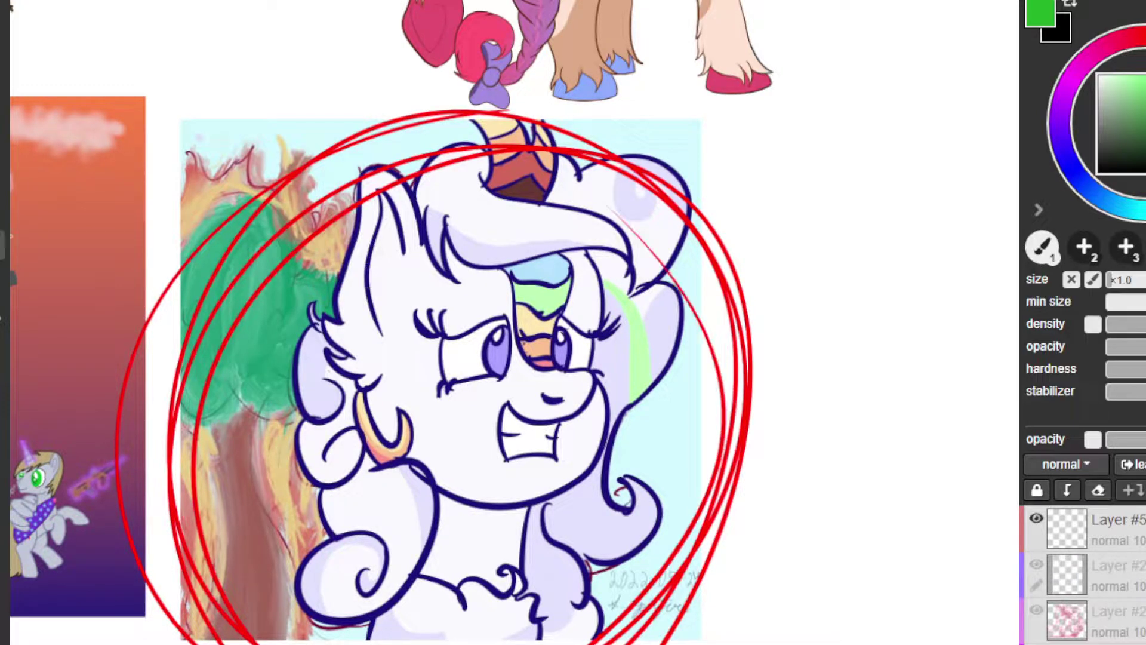
pyautogui.moveTo(890, 267)
pyautogui.mouseDown()
pyautogui.moveTo(826, 317)
pyautogui.moveTo(794, 262)
pyautogui.mouseUp()
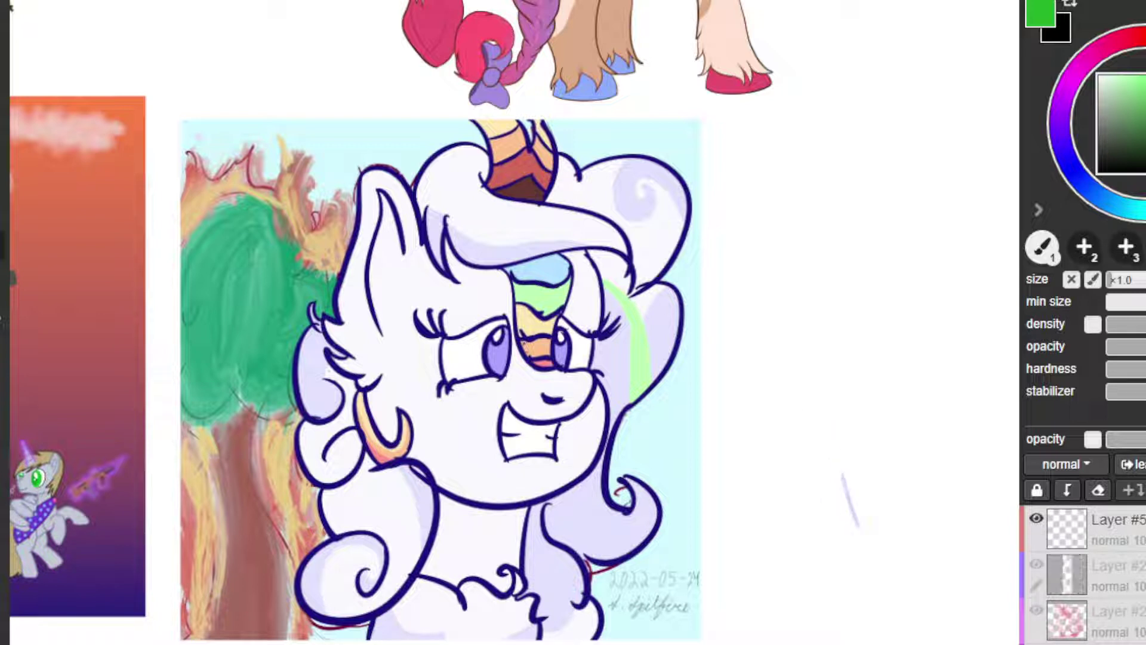
pyautogui.hotkey('ctrl', 'z')
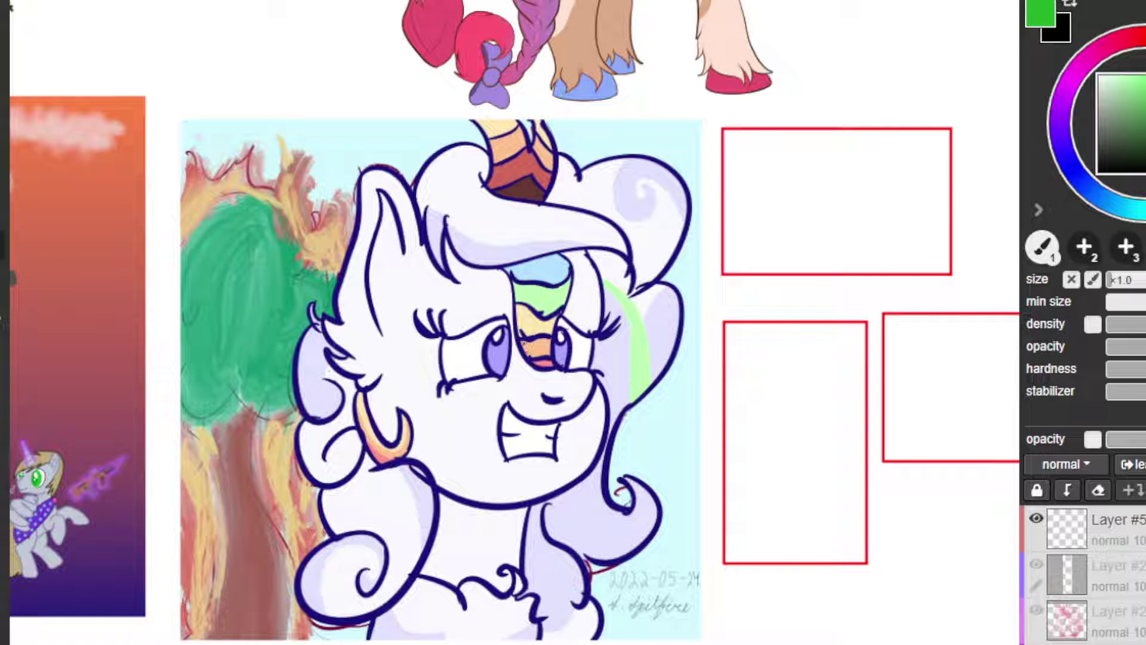
# Step: Try a round red head in the tall empty frame and a corner-shaped outline in the wide frame
pyautogui.moveTo(784, 389); pyautogui.dragTo(790, 391)
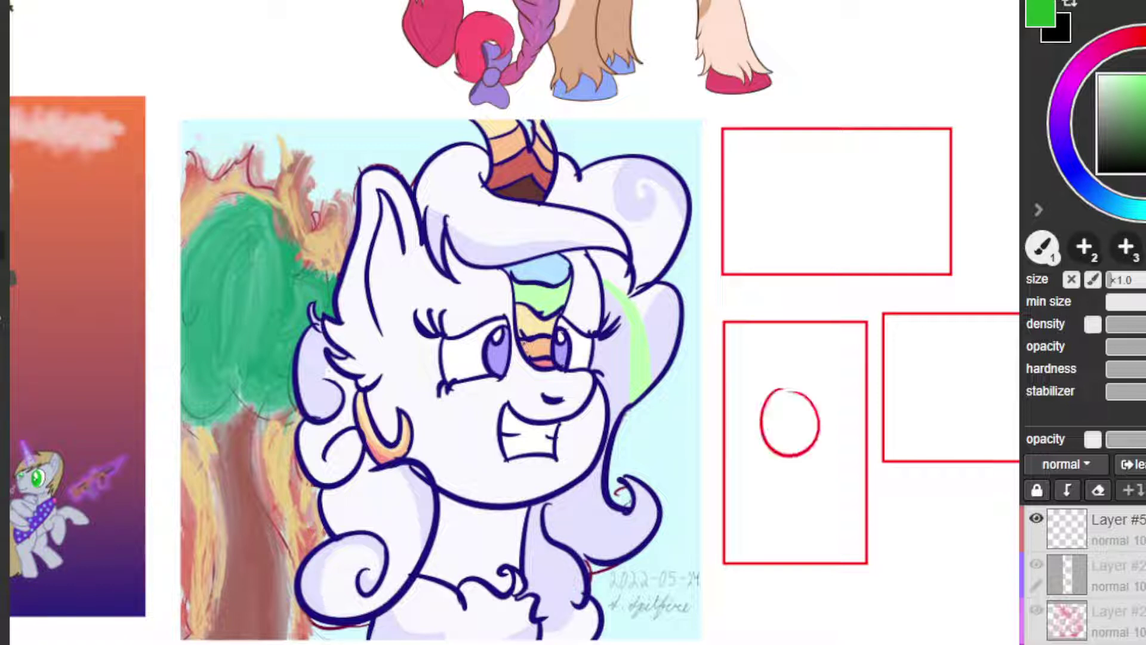
pyautogui.moveTo(390, 303)
pyautogui.mouseDown()
pyautogui.moveTo(399, 186)
pyautogui.moveTo(650, 296)
pyautogui.moveTo(408, 493)
pyautogui.moveTo(375, 199)
pyautogui.moveTo(397, 454)
pyautogui.moveTo(331, 341)
pyautogui.moveTo(618, 186)
pyautogui.mouseUp()
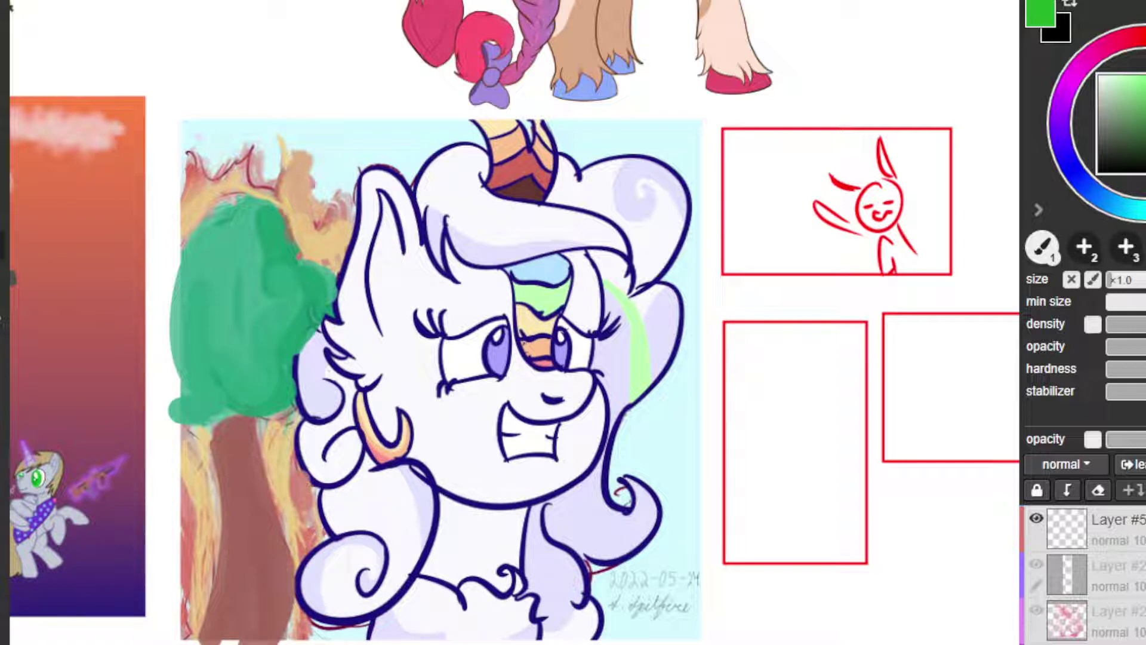
pyautogui.moveTo(747, 178)
pyautogui.mouseDown()
pyautogui.moveTo(749, 227)
pyautogui.moveTo(784, 230)
pyautogui.moveTo(780, 180)
pyautogui.moveTo(752, 222)
pyautogui.moveTo(790, 230)
pyautogui.moveTo(787, 185)
pyautogui.moveTo(792, 229)
pyautogui.mouseUp()
pyautogui.hotkey('ctrl', 'z')
pyautogui.hotkey('ctrl', 'z')
pyautogui.hotkey('ctrl', 'z')
pyautogui.hotkey('ctrl', 'z')
pyautogui.hotkey('ctrl', 'z')
pyautogui.hotkey('ctrl', 'z')
pyautogui.hotkey('ctrl', 'z')
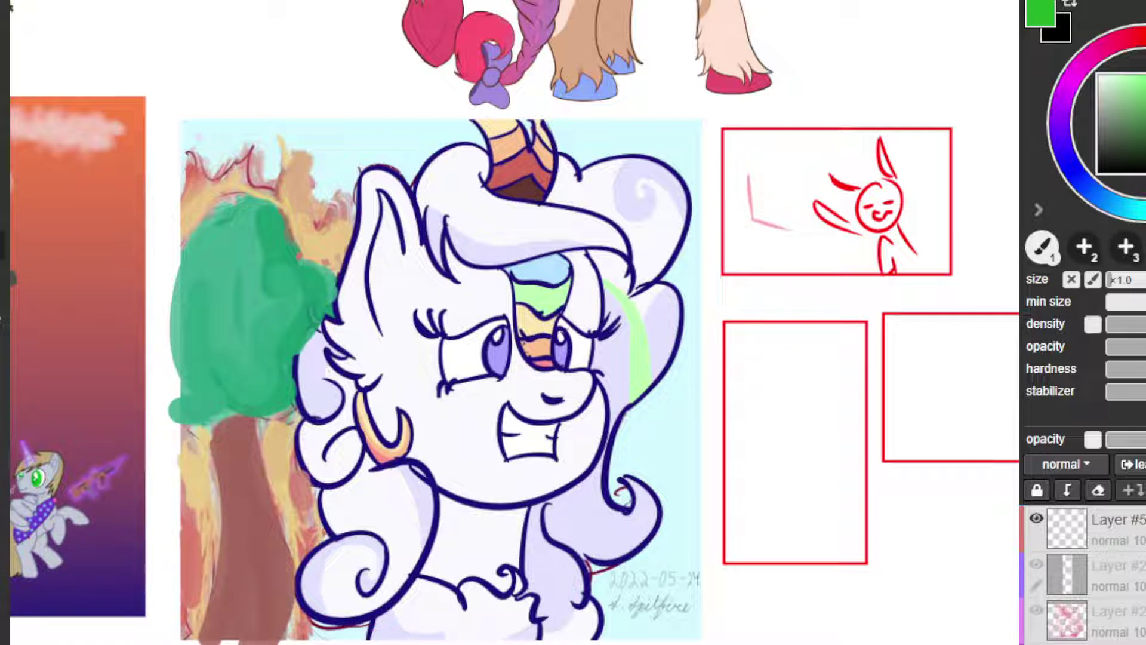
# Step: Sketch a light red house with a pitched roof, wavy outlines above it and a winding path behind the waving figure
pyautogui.moveTo(766, 172)
pyautogui.mouseDown()
pyautogui.moveTo(767, 204)
pyautogui.moveTo(796, 212)
pyautogui.mouseUp()
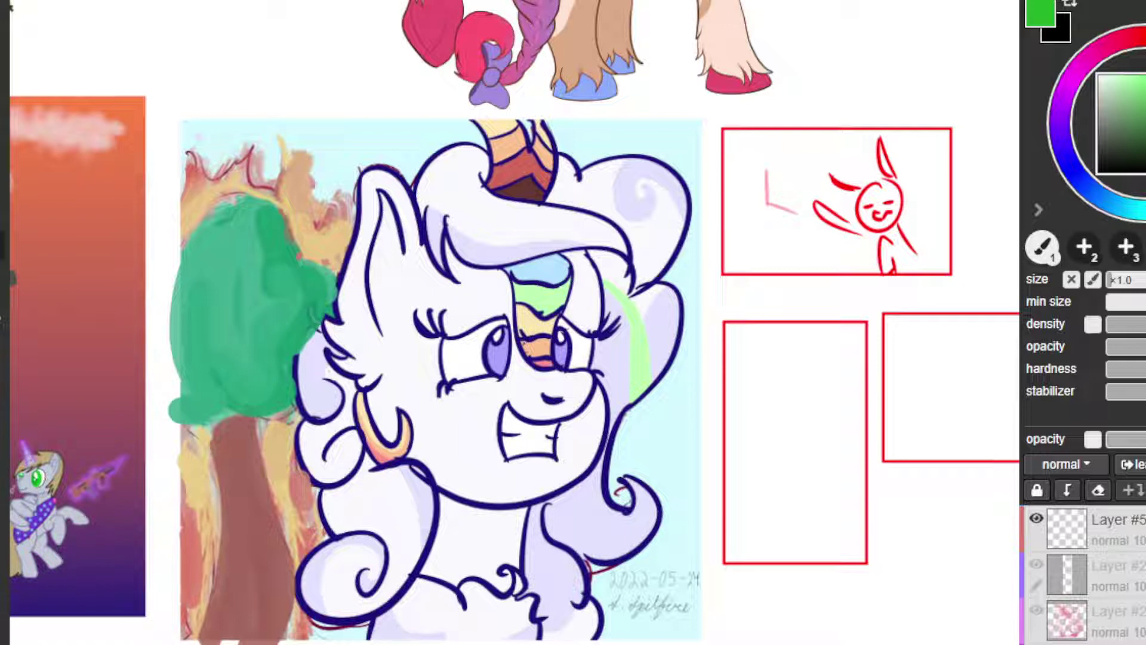
pyautogui.moveTo(767, 171)
pyautogui.mouseDown()
pyautogui.moveTo(798, 213)
pyautogui.moveTo(835, 173)
pyautogui.mouseUp()
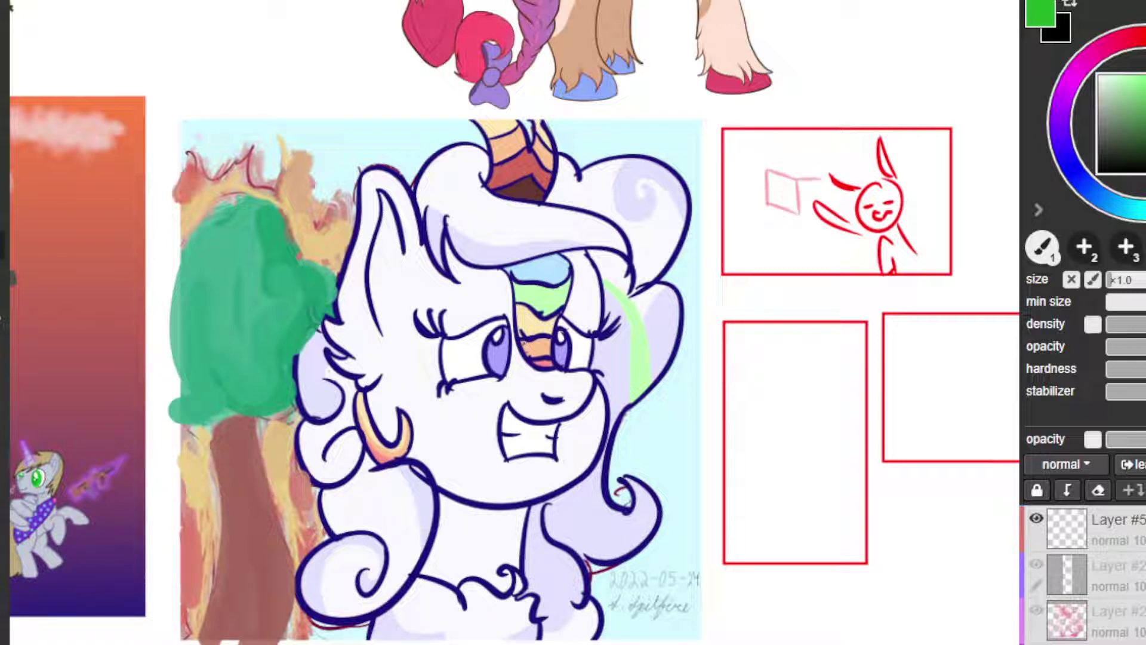
pyautogui.moveTo(788, 154)
pyautogui.mouseDown()
pyautogui.moveTo(841, 152)
pyautogui.moveTo(853, 171)
pyautogui.mouseUp()
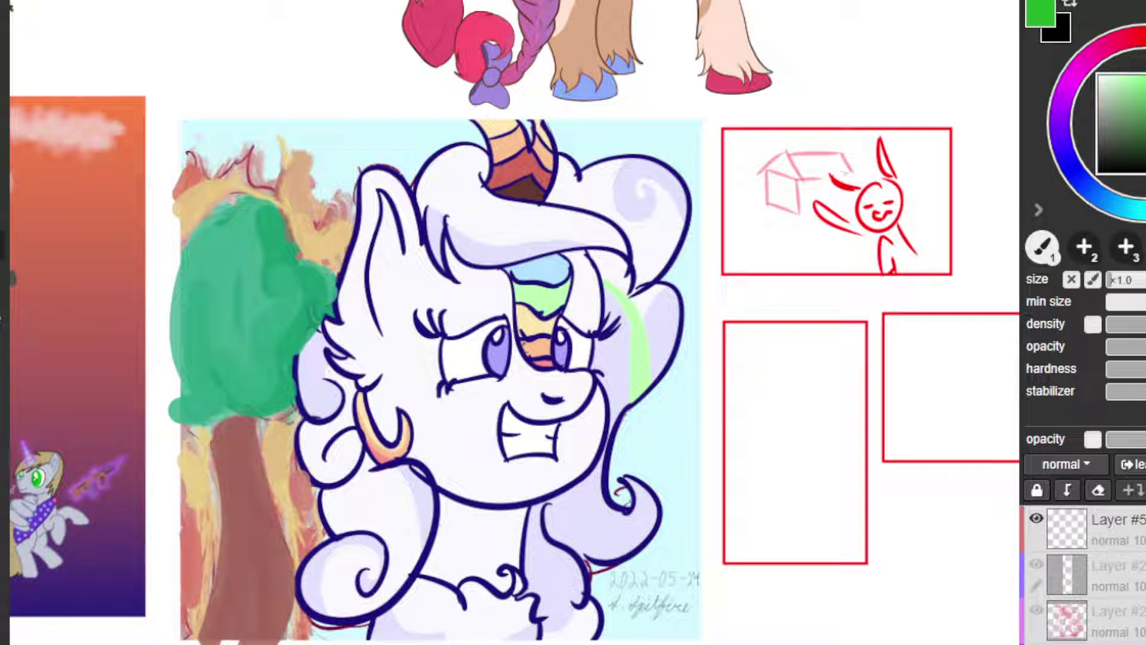
pyautogui.moveTo(758, 173)
pyautogui.mouseDown()
pyautogui.moveTo(756, 141)
pyautogui.moveTo(765, 154)
pyautogui.moveTo(767, 140)
pyautogui.mouseUp()
pyautogui.moveTo(776, 135)
pyautogui.mouseDown()
pyautogui.moveTo(817, 148)
pyautogui.moveTo(823, 136)
pyautogui.mouseUp()
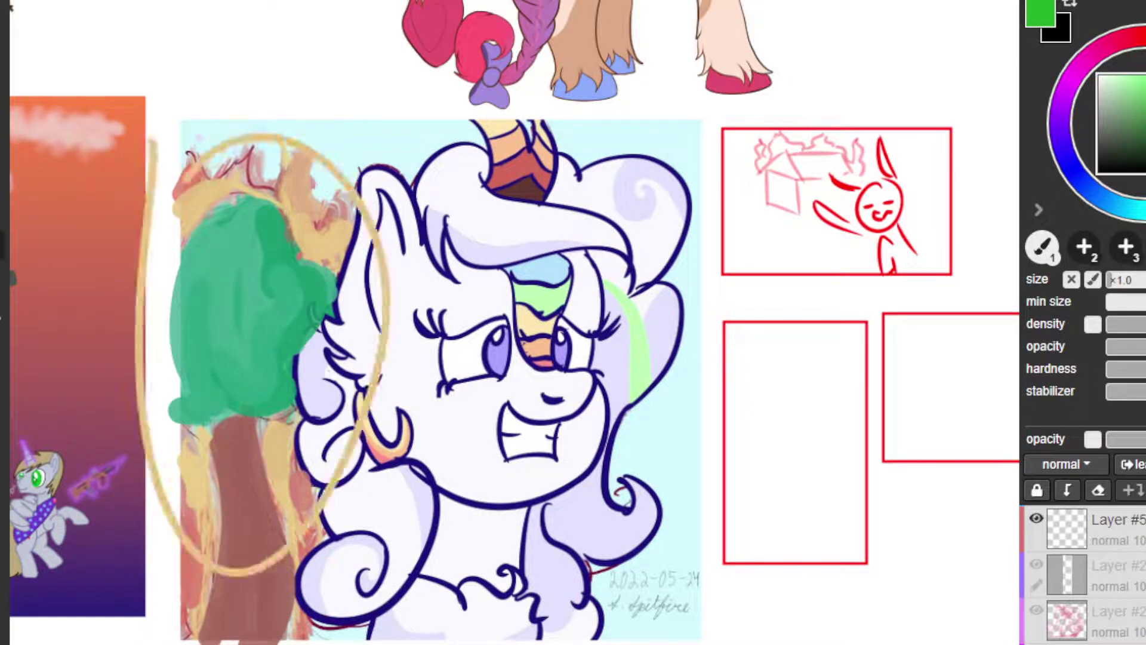
pyautogui.moveTo(769, 208); pyautogui.dragTo(729, 262)
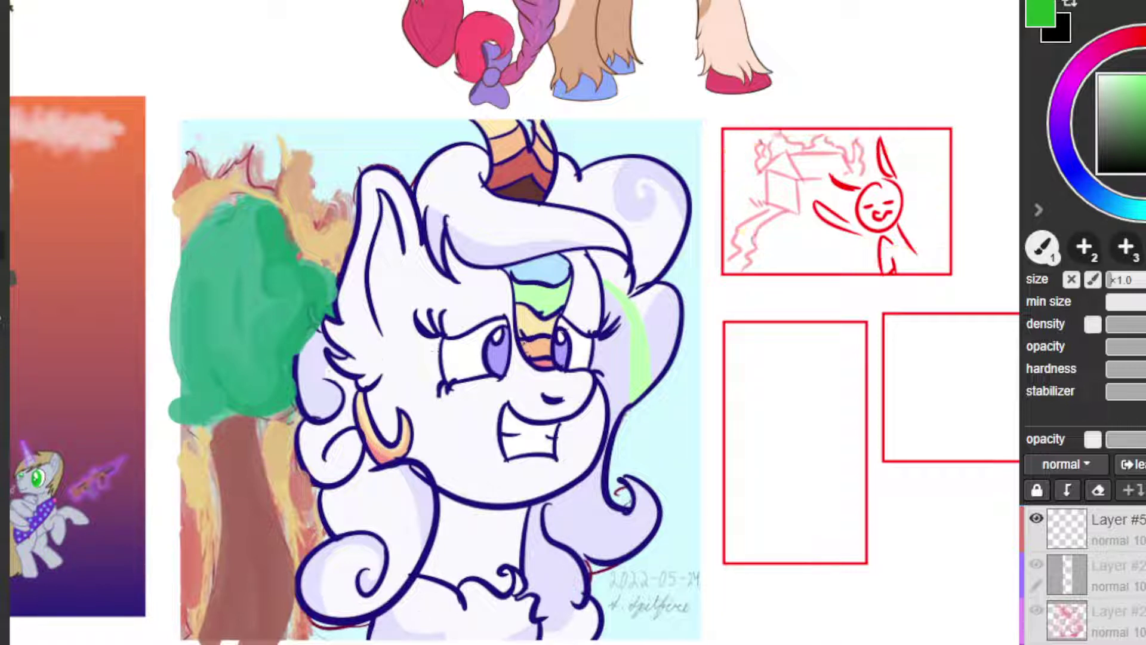
# Step: Add a tall light red tree shape and low bushes beside the waving figure in the wide frame
pyautogui.scroll(-2, 460, 412)
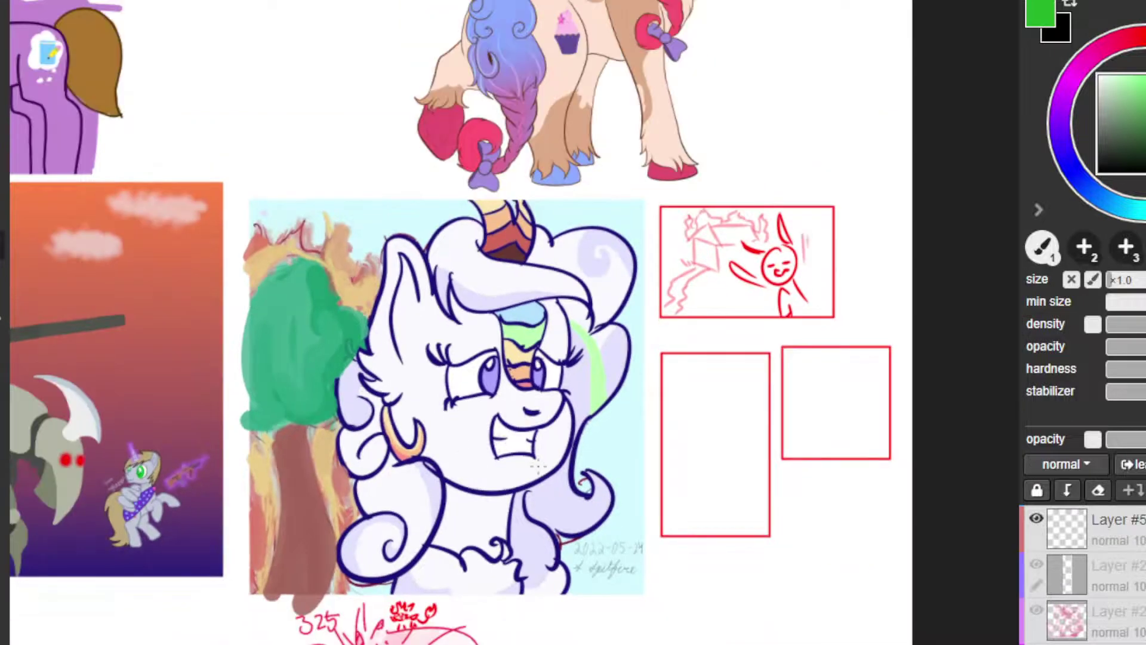
pyautogui.scroll(1, 543, 463)
pyautogui.moveTo(835, 202)
pyautogui.mouseDown()
pyautogui.moveTo(854, 179)
pyautogui.moveTo(850, 205)
pyautogui.mouseUp()
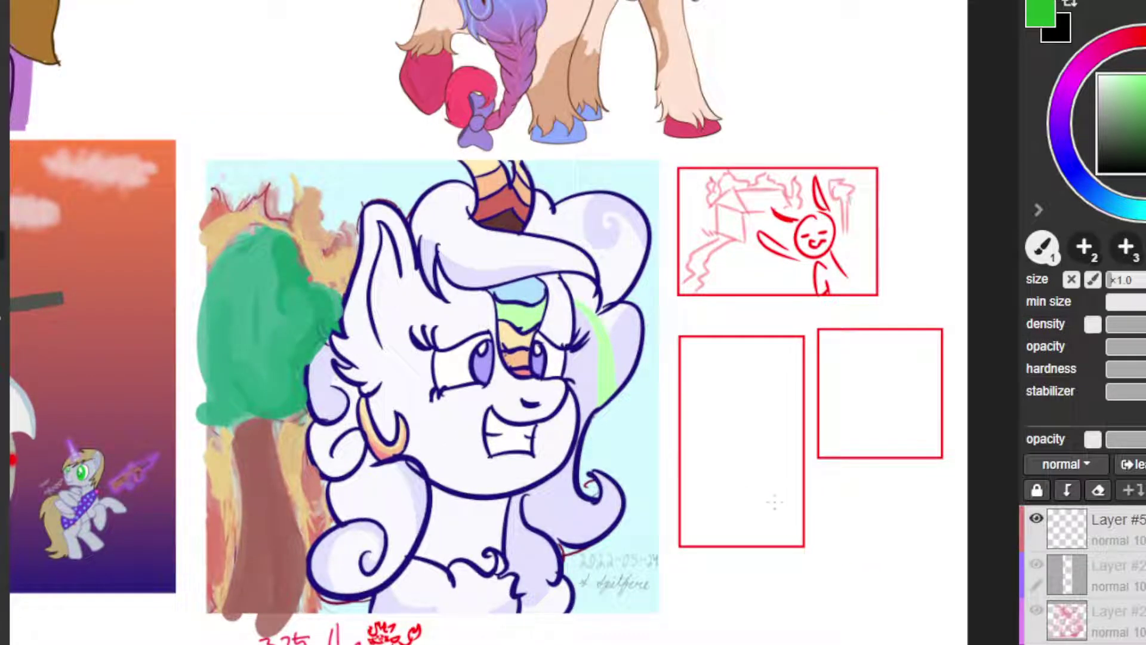
pyautogui.moveTo(850, 267); pyautogui.dragTo(872, 241)
pyautogui.moveTo(832, 491); pyautogui.dragTo(767, 448)
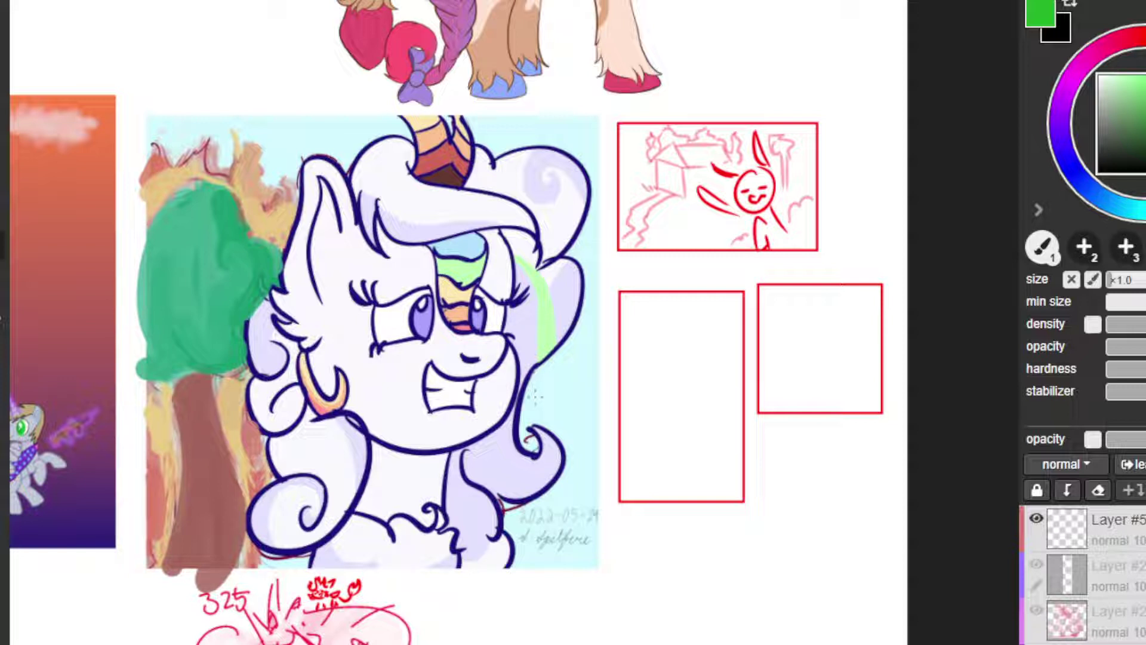
# Step: Undo and restore the two empty red frames below the waving figure's frame
pyautogui.hotkey('ctrl', 'z')
pyautogui.hotkey('ctrl', 'z')
pyautogui.hotkey('ctrl', 'z')
pyautogui.hotkey('ctrl', 'z')
pyautogui.hotkey('ctrl', 'z')
pyautogui.hotkey('ctrl', 'z')
pyautogui.hotkey('ctrl', 'z')
pyautogui.hotkey('ctrl', 'z')
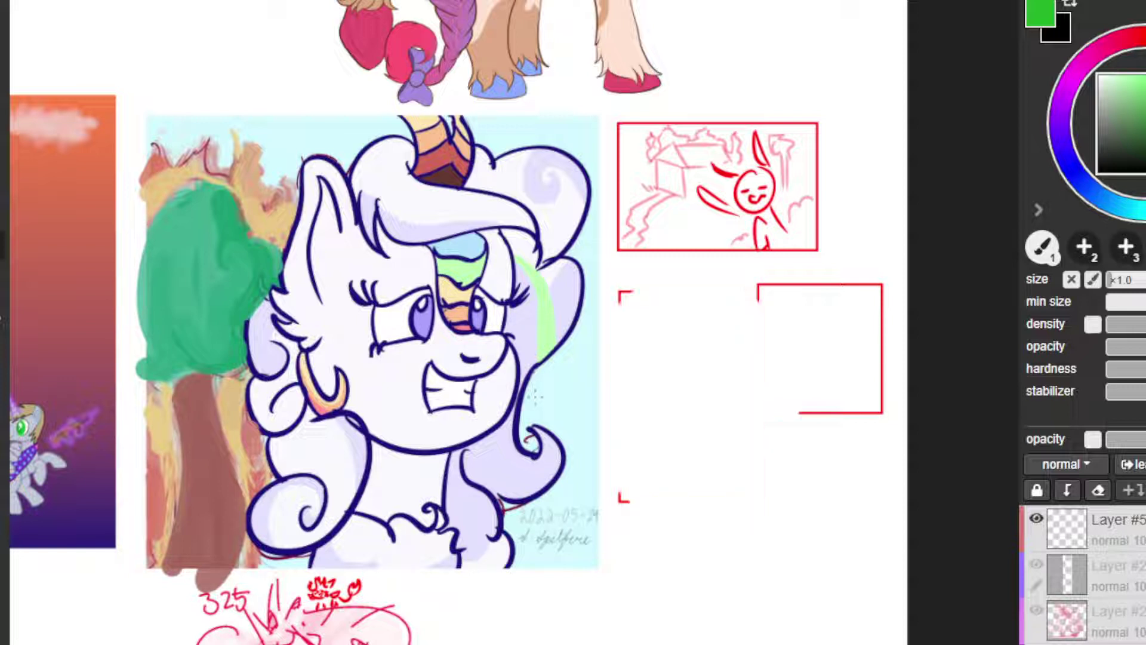
pyautogui.hotkey('ctrl', 'y')
pyautogui.hotkey('ctrl', 'y')
pyautogui.hotkey('ctrl', 'y')
pyautogui.hotkey('ctrl', 'y')
pyautogui.hotkey('ctrl', 'y')
pyautogui.hotkey('ctrl', 'y')
pyautogui.hotkey('ctrl', 'y')
pyautogui.hotkey('ctrl', 'y')
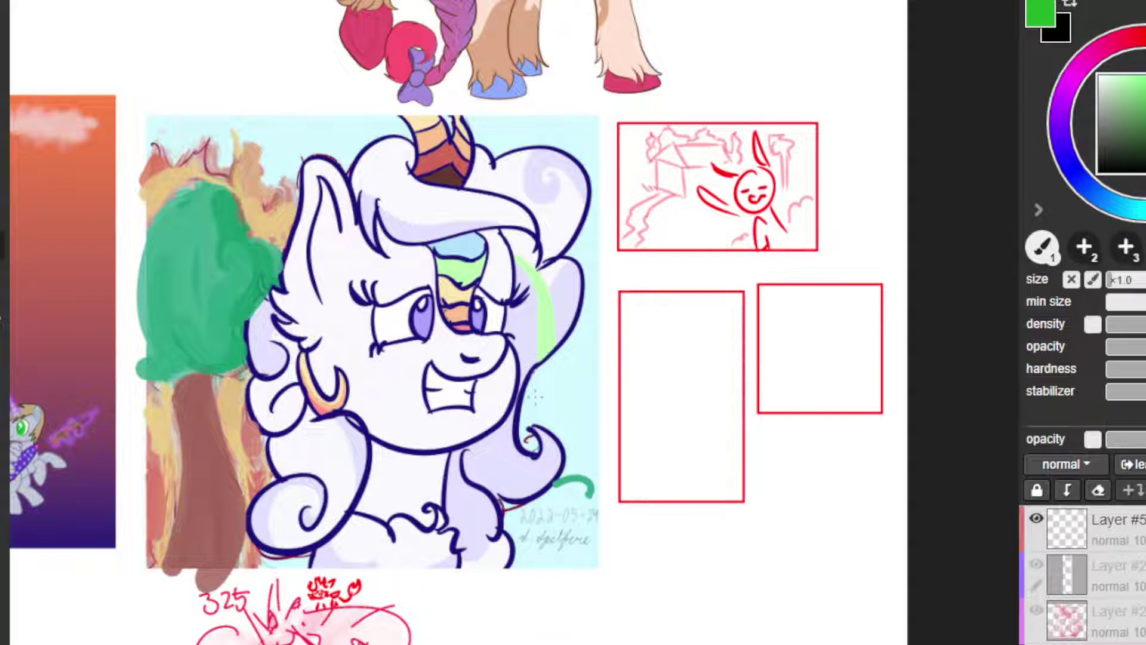
# Step: Undo the two empty red frames below the waving figure's frame so only the finished thumbnail remains
pyautogui.hotkey('ctrl', 'z')
pyautogui.hotkey('ctrl', 'z')
pyautogui.hotkey('ctrl', 'z')
pyautogui.hotkey('ctrl', 'z')
pyautogui.hotkey('ctrl', 'z')
pyautogui.hotkey('ctrl', 'z')
pyautogui.hotkey('ctrl', 'z')
pyautogui.hotkey('ctrl', 'z')
pyautogui.hotkey('ctrl', 'z')
pyautogui.hotkey('ctrl', 'z')
pyautogui.hotkey('ctrl', 'z')
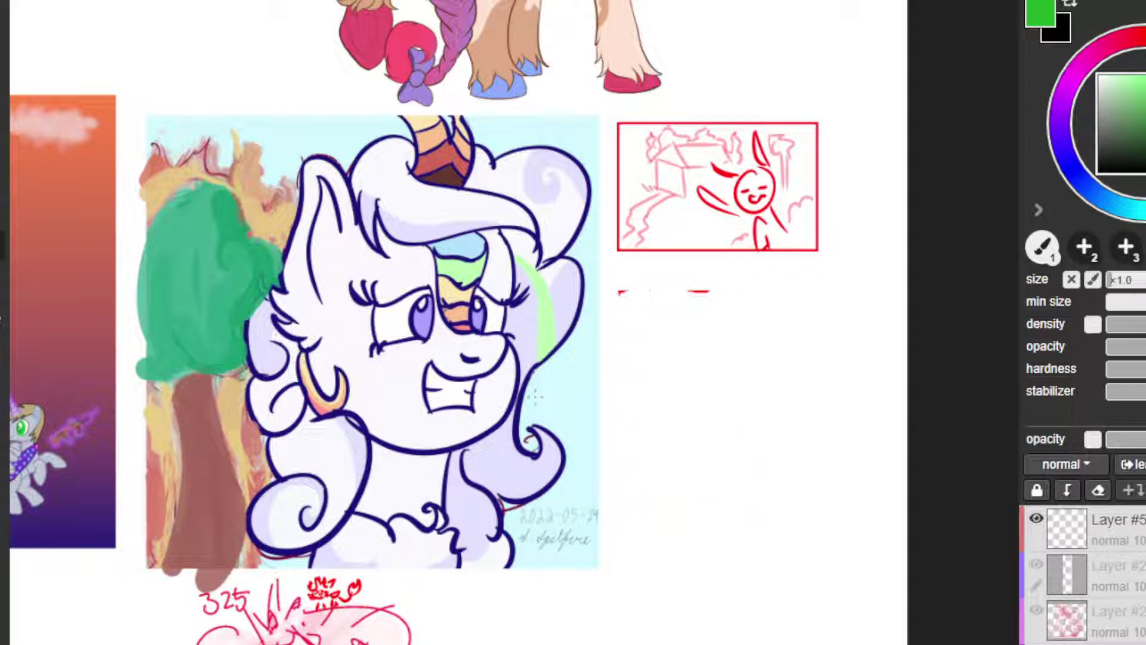
pyautogui.hotkey('ctrl', 'y')
pyautogui.hotkey('ctrl', 'z')
pyautogui.hotkey('ctrl', 'y')
pyautogui.hotkey('ctrl', 'y')
pyautogui.hotkey('ctrl', 'z')
pyautogui.hotkey('ctrl', 'y')
pyautogui.hotkey('ctrl', 'y')
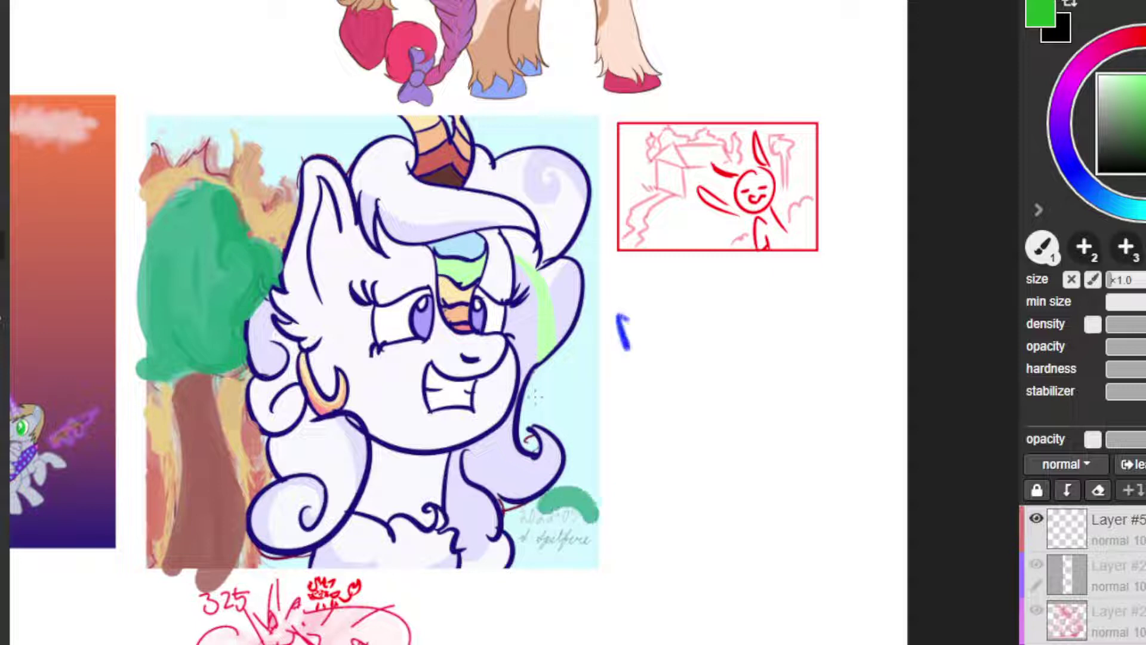
pyautogui.moveTo(728, 285)
pyautogui.mouseDown()
pyautogui.moveTo(715, 313)
pyautogui.moveTo(733, 311)
pyautogui.mouseUp()
pyautogui.moveTo(742, 282)
pyautogui.mouseDown()
pyautogui.moveTo(740, 310)
pyautogui.moveTo(745, 294)
pyautogui.mouseUp()
pyautogui.moveTo(776, 271)
pyautogui.mouseDown()
pyautogui.moveTo(758, 286)
pyautogui.moveTo(779, 302)
pyautogui.mouseUp()
pyautogui.hotkey('ctrl', 'z')
pyautogui.hotkey('ctrl', 'z')
pyautogui.hotkey('ctrl', 'z')
pyautogui.hotkey('ctrl', 'z')
pyautogui.hotkey('ctrl', 'z')
pyautogui.hotkey('ctrl', 'z')
pyautogui.hotkey('ctrl', 'z')
pyautogui.hotkey('ctrl', 'z')
pyautogui.moveTo(507, 520)
pyautogui.mouseDown()
pyautogui.moveTo(520, 527)
pyautogui.moveTo(540, 501)
pyautogui.moveTo(566, 537)
pyautogui.moveTo(594, 501)
pyautogui.mouseUp()
pyautogui.hotkey('ctrl', 'z')
pyautogui.hotkey('ctrl', 'z')
pyautogui.hotkey('ctrl', 'z')
pyautogui.hotkey('ctrl', 'z')
pyautogui.hotkey('ctrl', 'z')
pyautogui.hotkey('ctrl', 'z')
pyautogui.hotkey('ctrl', 'z')
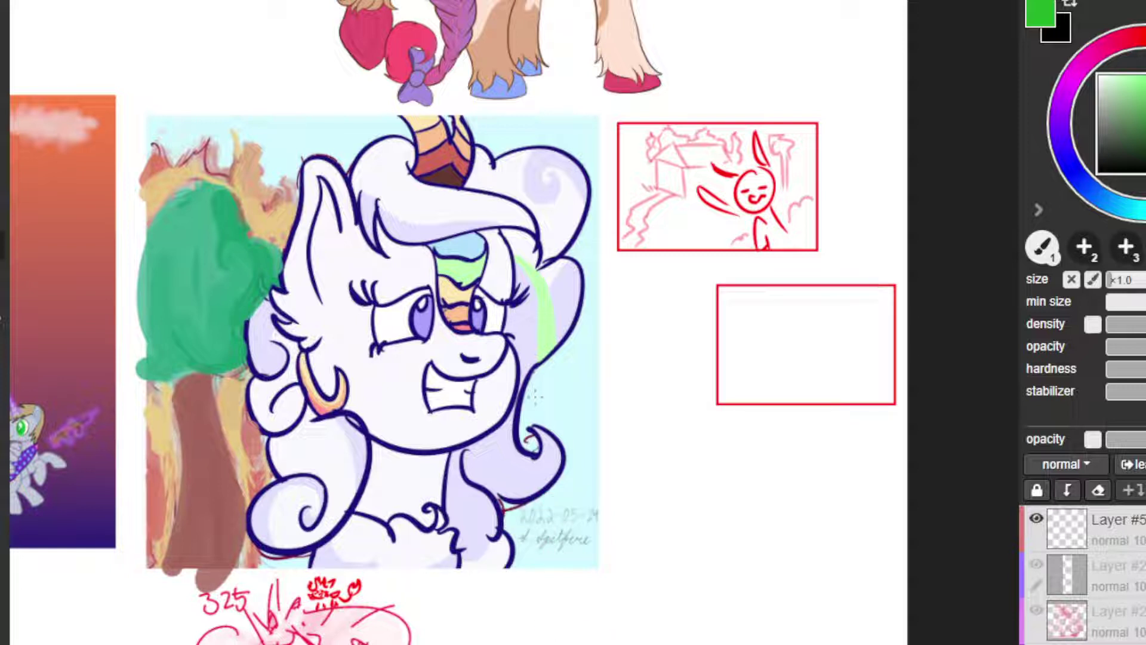
# Step: Sketch a small long-eared figure with raised arms in the lower red frame and paint green bushes in the portrait's lower right corner
pyautogui.moveTo(776, 334)
pyautogui.mouseDown()
pyautogui.moveTo(775, 357)
pyautogui.moveTo(785, 333)
pyautogui.moveTo(762, 334)
pyautogui.moveTo(750, 361)
pyautogui.moveTo(735, 356)
pyautogui.mouseUp()
pyautogui.moveTo(754, 361)
pyautogui.mouseDown()
pyautogui.moveTo(755, 380)
pyautogui.moveTo(792, 366)
pyautogui.mouseUp()
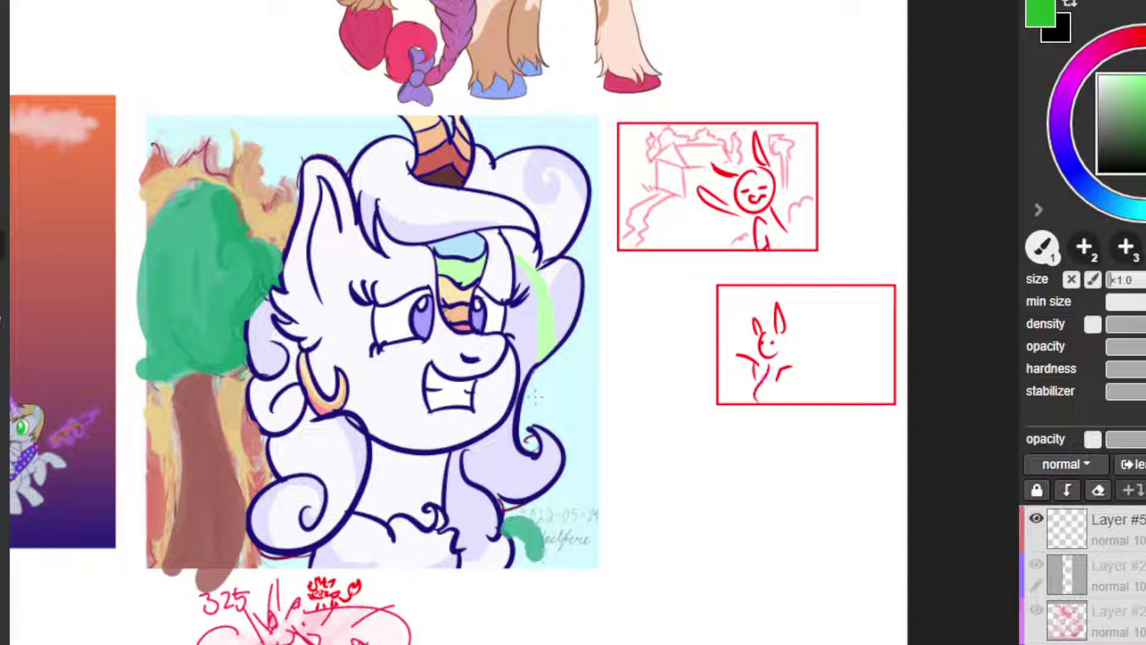
pyautogui.moveTo(513, 540)
pyautogui.mouseDown()
pyautogui.moveTo(564, 570)
pyautogui.moveTo(587, 561)
pyautogui.mouseUp()
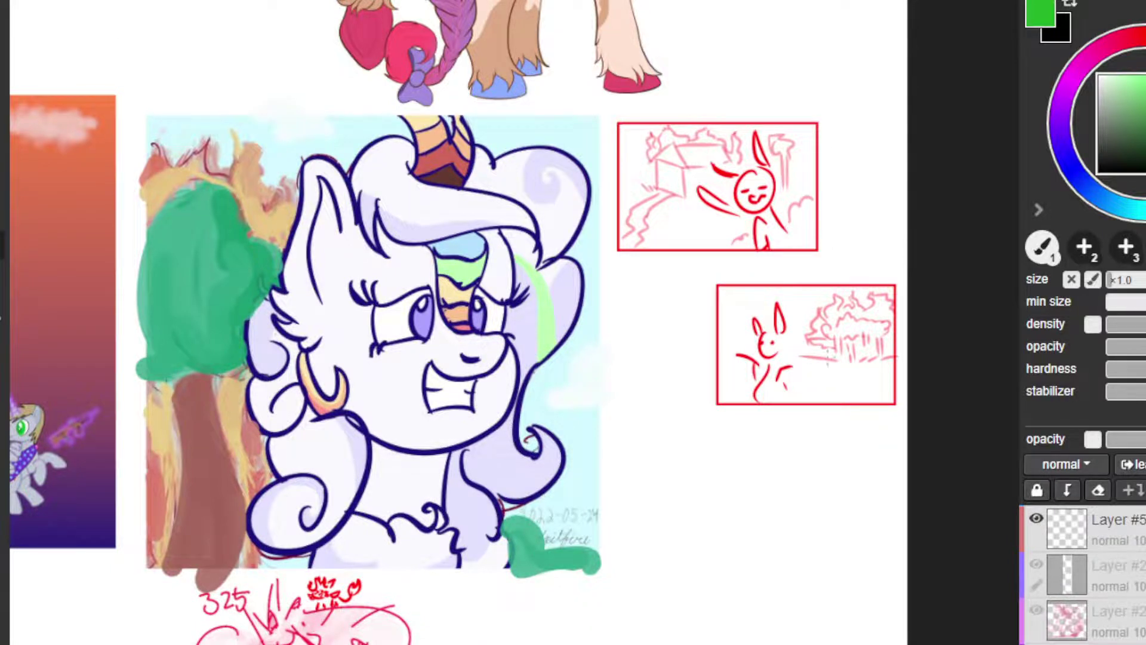
# Step: Try large red circles around the head of the dark brown, white-haired unicorn portrait
pyautogui.scroll(-8, 786, 432)
pyautogui.scroll(5, 418, 203)
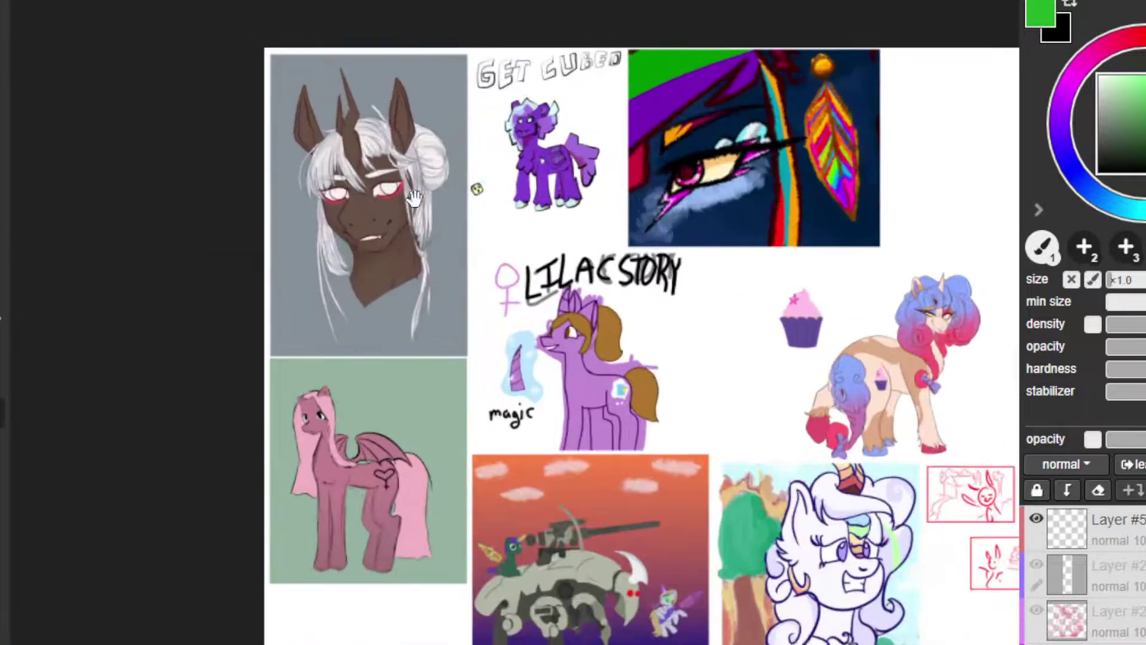
pyautogui.scroll(3, 364, 190)
pyautogui.moveTo(437, 158); pyautogui.dragTo(530, 260)
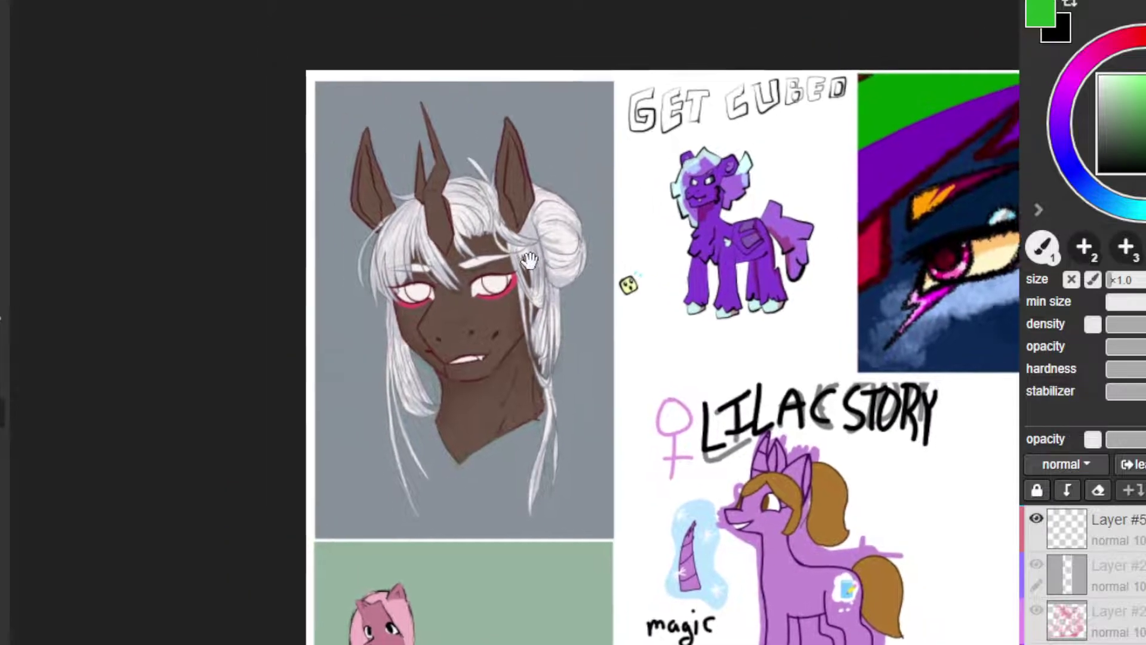
pyautogui.scroll(1, 528, 260)
pyautogui.moveTo(447, 74)
pyautogui.mouseDown()
pyautogui.moveTo(651, 182)
pyautogui.moveTo(453, 458)
pyautogui.moveTo(250, 334)
pyautogui.moveTo(320, 179)
pyautogui.moveTo(424, 455)
pyautogui.mouseUp()
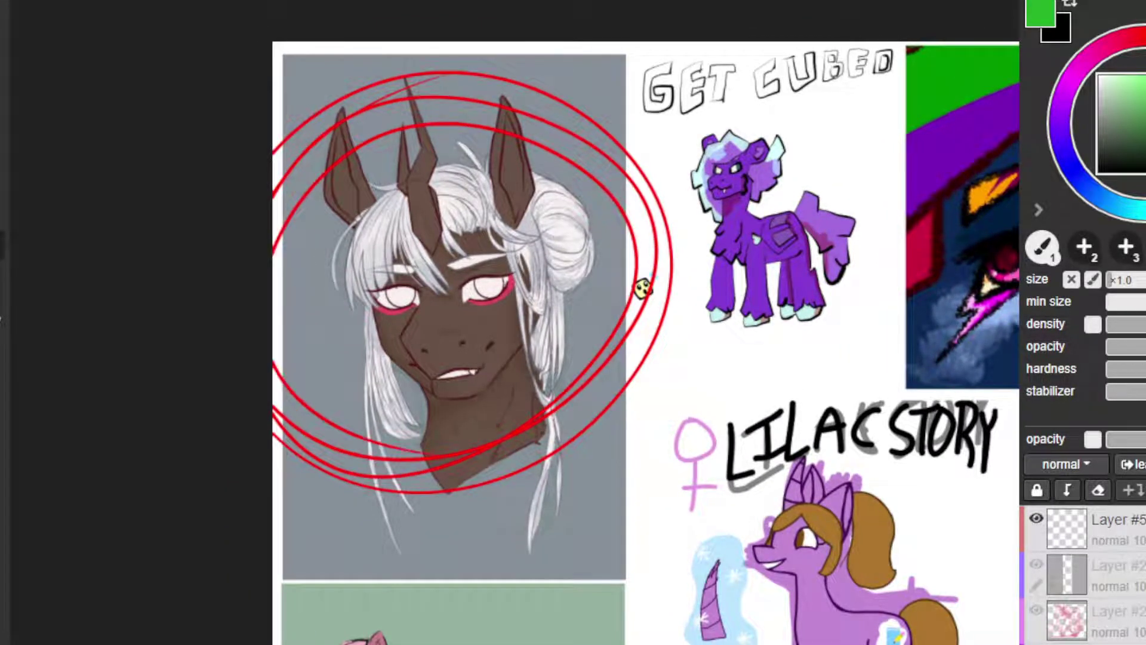
pyautogui.hotkey('ctrl', 'z')
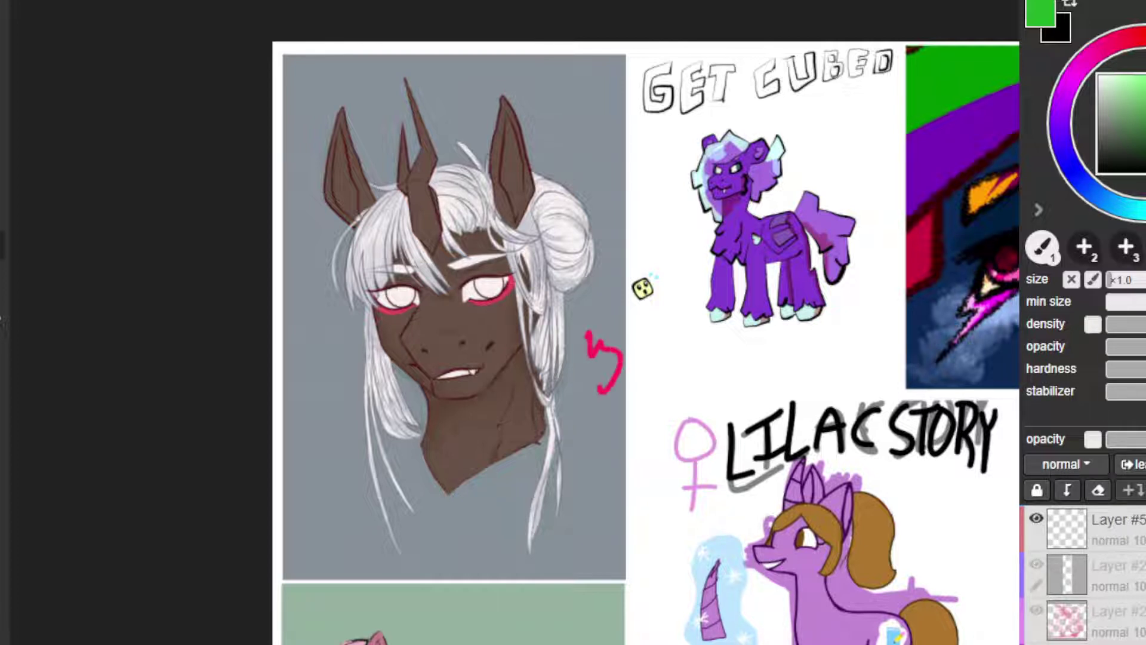
# Step: Try a stroke beside the unicorn's head and a red contour line along its left cheek
pyautogui.moveTo(591, 301)
pyautogui.mouseDown()
pyautogui.moveTo(625, 339)
pyautogui.moveTo(597, 377)
pyautogui.moveTo(553, 368)
pyautogui.moveTo(588, 292)
pyautogui.mouseUp()
pyautogui.hotkey('ctrl', 'z')
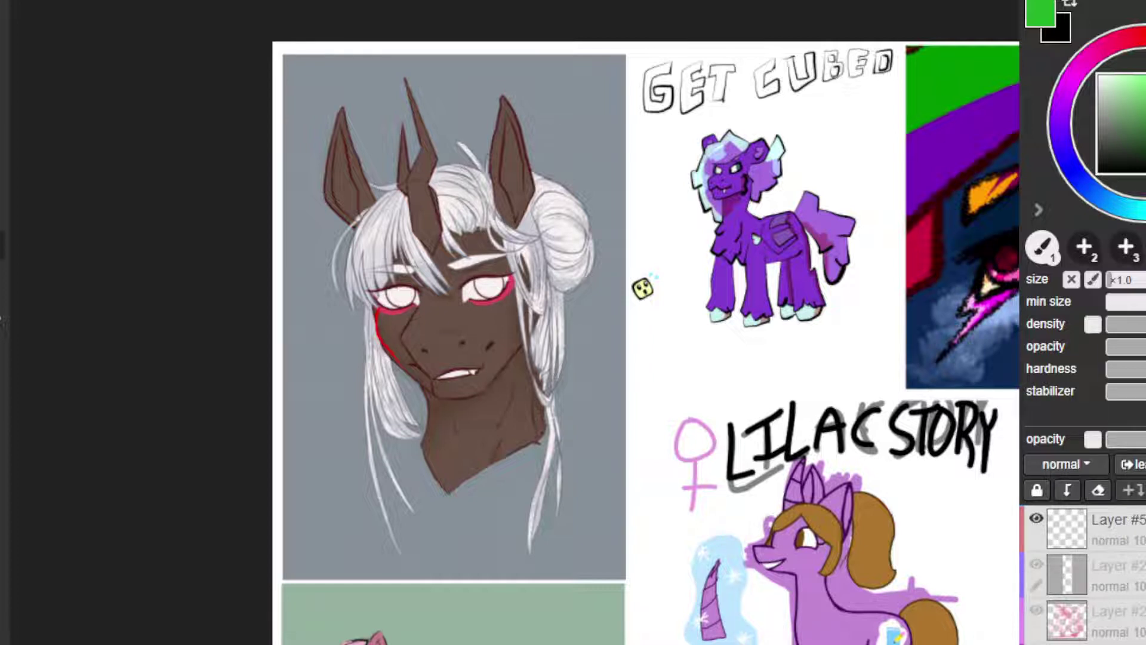
pyautogui.hotkey('ctrl', 'z')
pyautogui.hotkey('ctrl', 'y')
pyautogui.hotkey('ctrl', 'z')
# Step: Draw a thin red construction circle over the dark brown unicorn's face, from the forehead to above the mouth
pyautogui.moveTo(447, 199)
pyautogui.mouseDown()
pyautogui.moveTo(478, 373)
pyautogui.moveTo(440, 205)
pyautogui.moveTo(382, 245)
pyautogui.moveTo(441, 203)
pyautogui.mouseUp()
pyautogui.hotkey('ctrl', 'z')
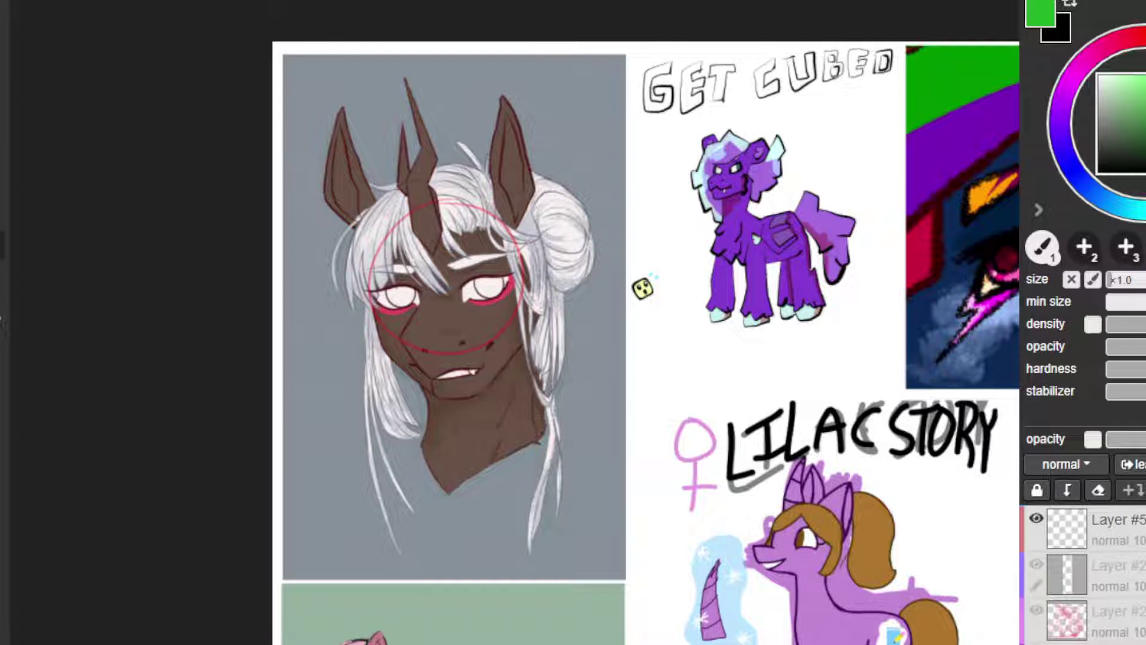
pyautogui.moveTo(534, 221)
pyautogui.mouseDown()
pyautogui.moveTo(569, 264)
pyautogui.moveTo(572, 309)
pyautogui.moveTo(538, 242)
pyautogui.mouseUp()
pyautogui.hotkey('ctrl', 'z')
# Step: Trace red contour lines down both sides of the unicorn's face, from the construction circle to the jaw
pyautogui.moveTo(374, 324); pyautogui.dragTo(405, 373)
pyautogui.moveTo(522, 280)
pyautogui.mouseDown()
pyautogui.moveTo(524, 339)
pyautogui.moveTo(494, 377)
pyautogui.mouseUp()
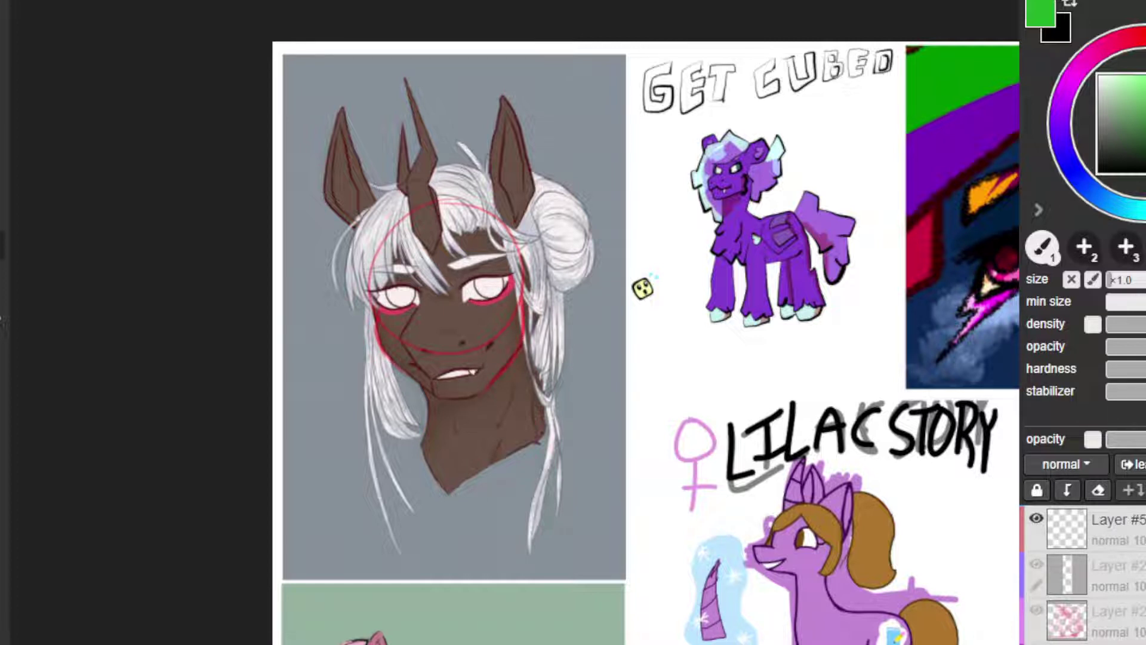
pyautogui.moveTo(518, 234); pyautogui.dragTo(523, 303)
pyautogui.moveTo(519, 233); pyautogui.dragTo(533, 169)
pyautogui.hotkey('ctrl', 'z')
# Step: Outline the unicorn's neck in blue along its back edge, lower edge and front edge
pyautogui.moveTo(536, 365)
pyautogui.mouseDown()
pyautogui.moveTo(546, 416)
pyautogui.moveTo(434, 516)
pyautogui.mouseUp()
pyautogui.moveTo(422, 442); pyautogui.dragTo(427, 510)
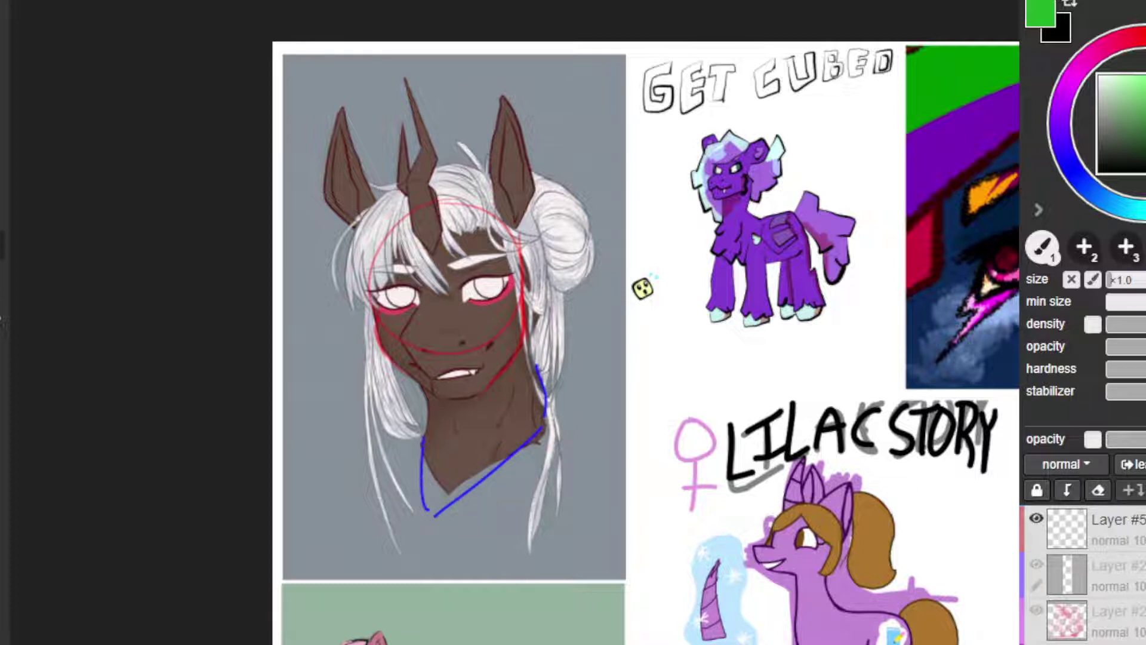
# Step: Undo the blue outline around the dark brown unicorn's neck
pyautogui.hotkey('ctrl', 'z')
pyautogui.hotkey('ctrl', 'z')
pyautogui.hotkey('ctrl', 'z')
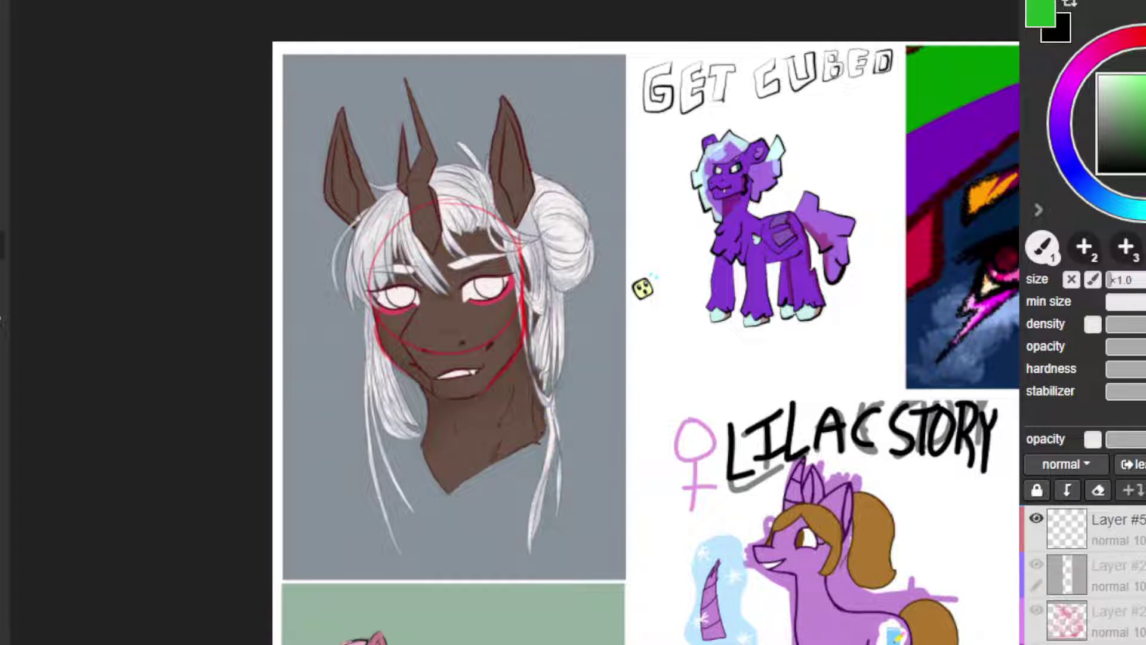
# Step: Try guide strokes beside the unicorn's jaw and down both sides of its neck
pyautogui.moveTo(529, 318); pyautogui.dragTo(571, 338)
pyautogui.hotkey('ctrl', 'z')
pyautogui.moveTo(516, 383); pyautogui.dragTo(483, 465)
pyautogui.moveTo(435, 407)
pyautogui.mouseDown()
pyautogui.moveTo(432, 463)
pyautogui.moveTo(431, 440)
pyautogui.mouseUp()
pyautogui.hotkey('ctrl', 'z')
pyautogui.hotkey('ctrl', 'z')
pyautogui.hotkey('ctrl', 'z')
pyautogui.hotkey('ctrl', 'z')
# Step: Try a contour stroke along the unicorn's cheek and a small blue circle around the pointed base of its neck
pyautogui.moveTo(376, 328)
pyautogui.mouseDown()
pyautogui.moveTo(377, 349)
pyautogui.moveTo(421, 390)
pyautogui.mouseUp()
pyautogui.moveTo(449, 493)
pyautogui.mouseDown()
pyautogui.moveTo(449, 482)
pyautogui.moveTo(457, 487)
pyautogui.moveTo(437, 494)
pyautogui.moveTo(456, 477)
pyautogui.moveTo(453, 509)
pyautogui.moveTo(457, 476)
pyautogui.mouseUp()
pyautogui.hotkey('ctrl', 'z')
pyautogui.hotkey('ctrl', 'z')
pyautogui.hotkey('ctrl', 'z')
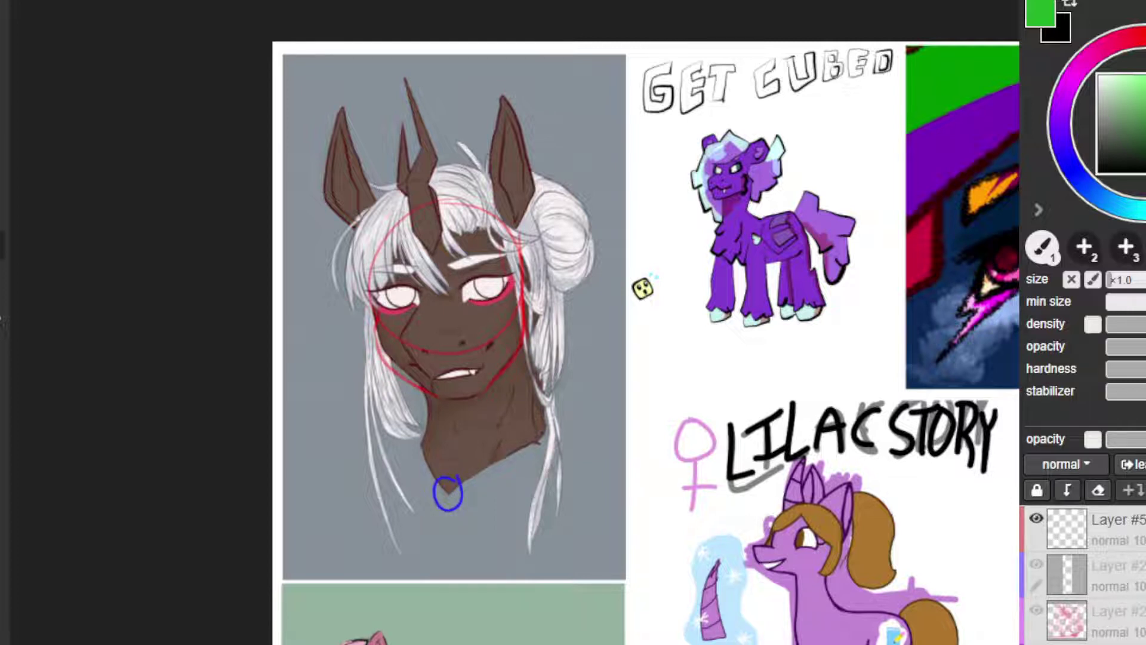
# Step: Draw a green vertical centre line from the unicorn's forehead to its chin and try a horizontal line across the eyes
pyautogui.moveTo(433, 207); pyautogui.dragTo(461, 393)
pyautogui.moveTo(376, 311); pyautogui.dragTo(522, 272)
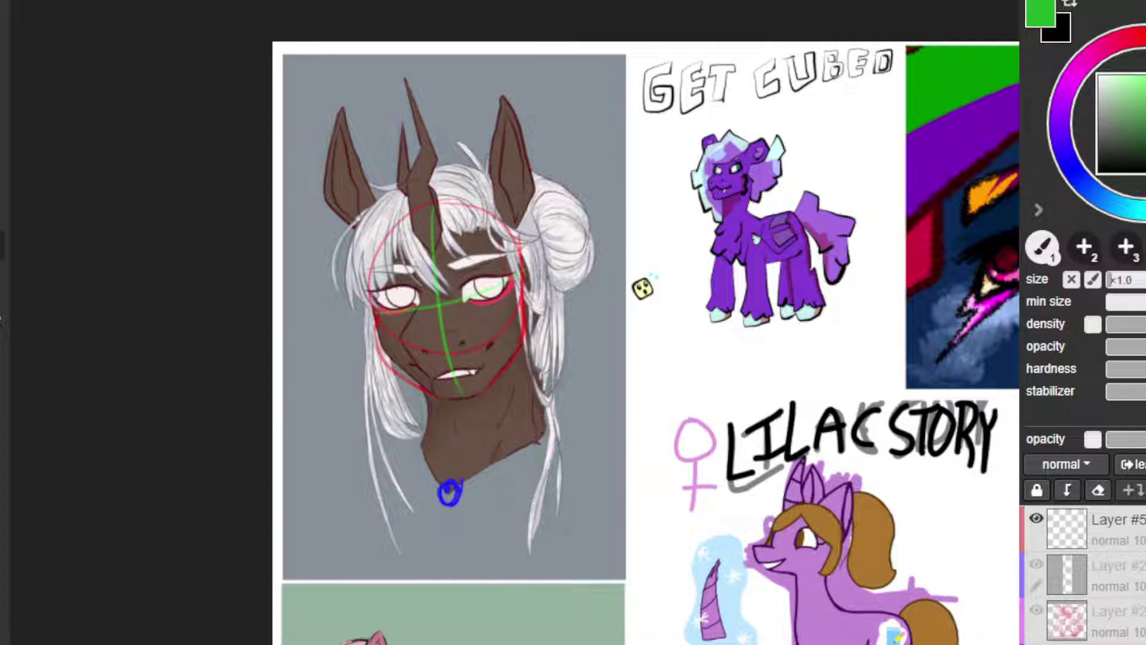
pyautogui.hotkey('ctrl', 'z')
pyautogui.moveTo(379, 310); pyautogui.dragTo(516, 293)
pyautogui.hotkey('ctrl', 'z')
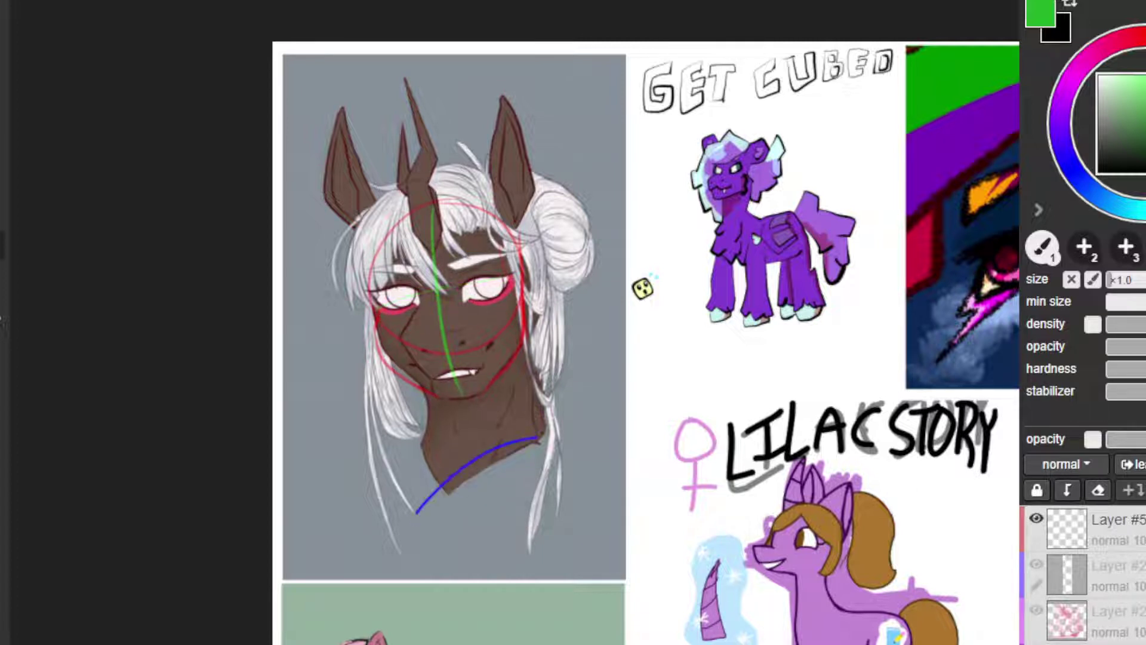
# Step: Try blue guide lines for the neck's front edge, back edge and curved lower edge
pyautogui.moveTo(420, 441); pyautogui.dragTo(410, 511)
pyautogui.moveTo(530, 288); pyautogui.dragTo(534, 437)
pyautogui.hotkey('ctrl', 'z')
pyautogui.moveTo(535, 307); pyautogui.dragTo(530, 439)
pyautogui.hotkey('ctrl', 'z')
pyautogui.moveTo(521, 369)
pyautogui.mouseDown()
pyautogui.moveTo(469, 459)
pyautogui.moveTo(390, 519)
pyautogui.mouseUp()
pyautogui.hotkey('ctrl', 'z')
pyautogui.hotkey('ctrl', 'z')
pyautogui.hotkey('ctrl', 'z')
pyautogui.hotkey('ctrl', 'z')
# Step: Try a blue oval on the side of the neck and two blue lines running down from the jaw
pyautogui.moveTo(519, 374)
pyautogui.mouseDown()
pyautogui.moveTo(487, 468)
pyautogui.moveTo(528, 375)
pyautogui.moveTo(480, 448)
pyautogui.moveTo(518, 379)
pyautogui.mouseUp()
pyautogui.hotkey('ctrl', 'z')
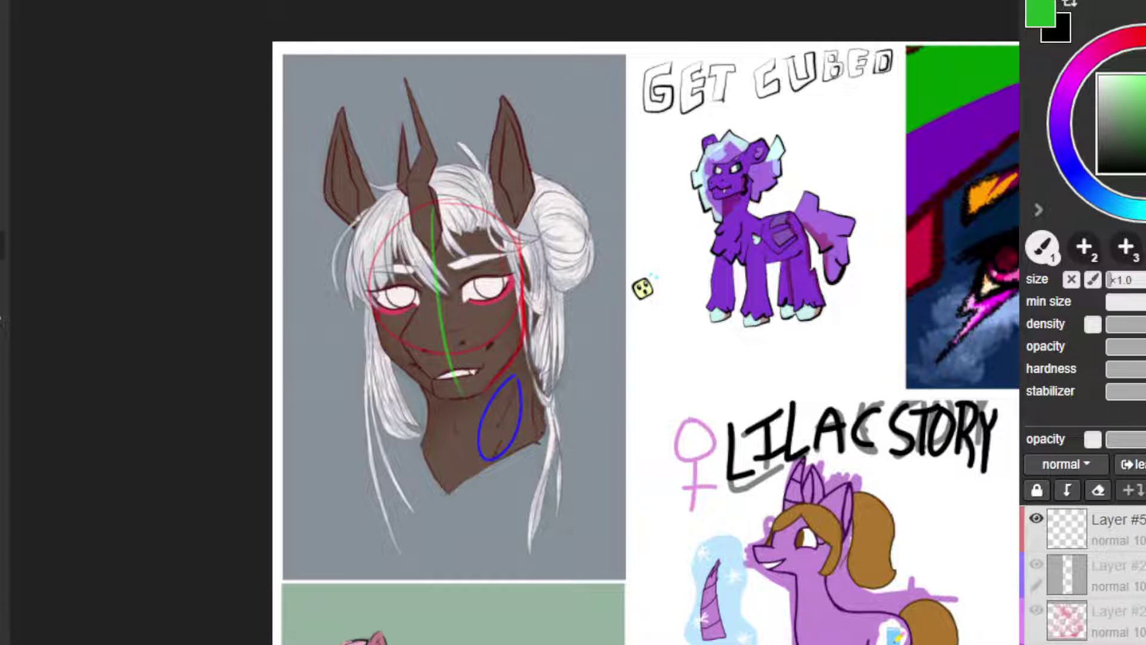
pyautogui.hotkey('ctrl', 'z')
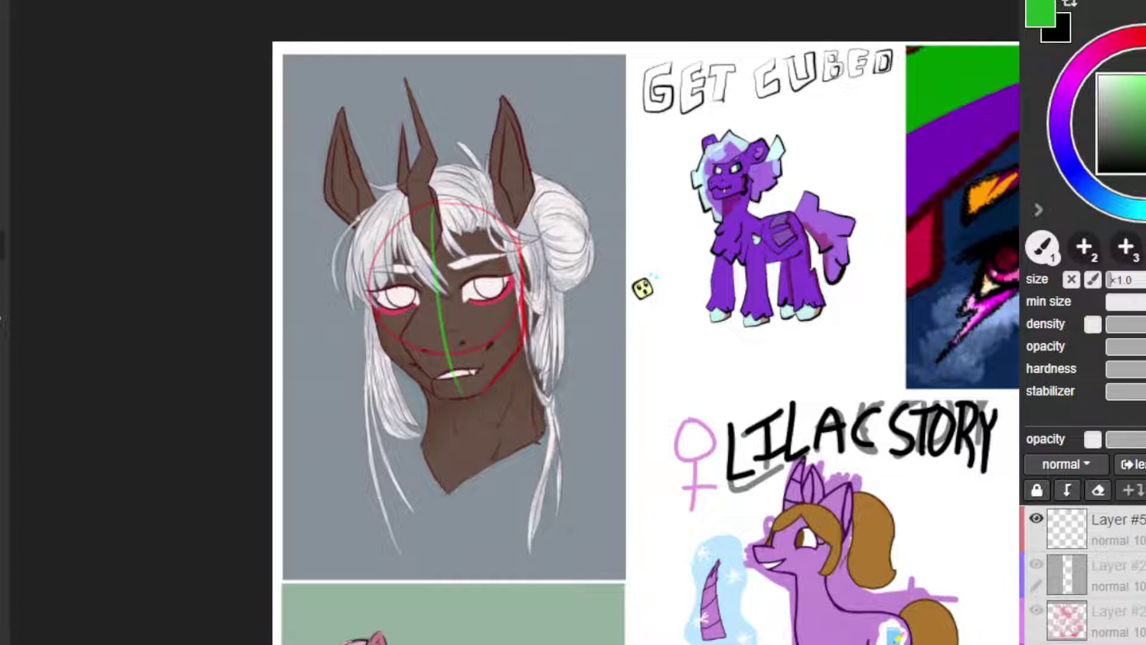
pyautogui.moveTo(540, 368); pyautogui.dragTo(532, 442)
pyautogui.moveTo(523, 364); pyautogui.dragTo(446, 500)
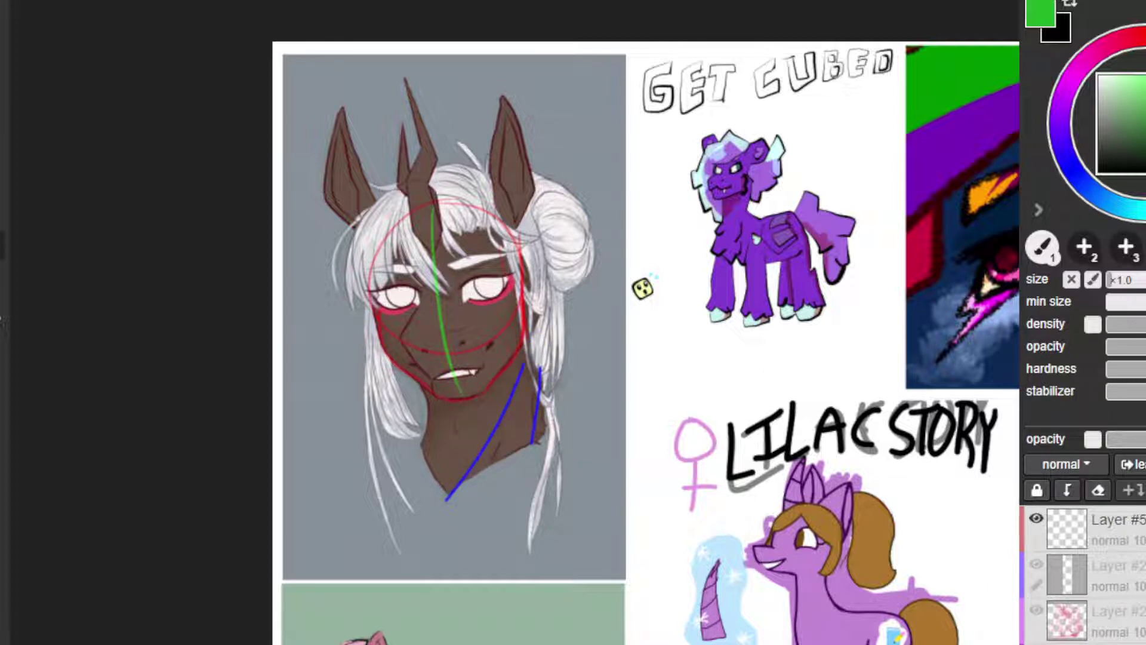
pyautogui.hotkey('ctrl', 'z')
pyautogui.hotkey('ctrl', 'z')
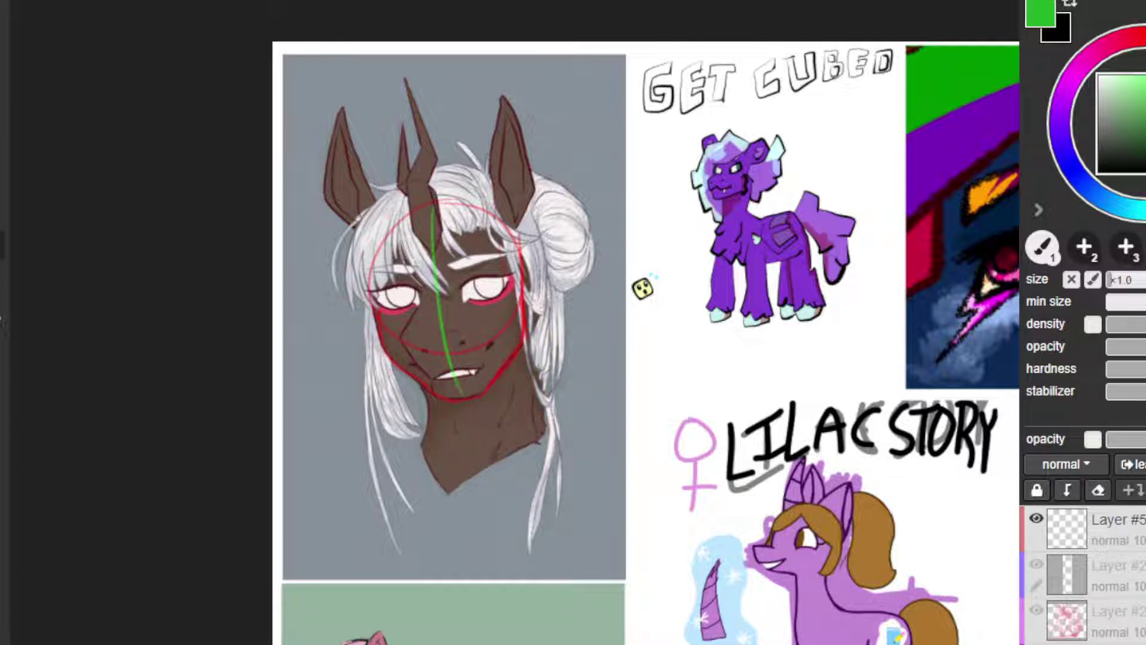
# Step: Try long blue lines from behind the unicorn's jaw diagonally down past the pointed base of its neck
pyautogui.moveTo(520, 371)
pyautogui.mouseDown()
pyautogui.moveTo(470, 478)
pyautogui.moveTo(440, 512)
pyautogui.mouseUp()
pyautogui.hotkey('ctrl', 'z')
pyautogui.hotkey('ctrl', 'z')
pyautogui.hotkey('ctrl', 'z')
pyautogui.hotkey('ctrl', 'z')
pyautogui.moveTo(527, 375)
pyautogui.mouseDown()
pyautogui.moveTo(455, 498)
pyautogui.moveTo(443, 487)
pyautogui.moveTo(447, 513)
pyautogui.moveTo(450, 486)
pyautogui.moveTo(429, 525)
pyautogui.mouseUp()
pyautogui.hotkey('ctrl', 'z')
pyautogui.hotkey('ctrl', 'z')
pyautogui.hotkey('ctrl', 'z')
pyautogui.hotkey('ctrl', 'z')
# Step: Draw a diagonal blue line behind the unicorn's jaw and a short vertical one below its chin as the neck's sides
pyautogui.moveTo(524, 371)
pyautogui.mouseDown()
pyautogui.moveTo(478, 460)
pyautogui.moveTo(490, 459)
pyautogui.mouseUp()
pyautogui.hotkey('ctrl', 'z')
pyautogui.hotkey('ctrl', 'z')
pyautogui.moveTo(520, 383); pyautogui.dragTo(489, 466)
pyautogui.hotkey('ctrl', 'z')
pyautogui.hotkey('ctrl', 'z')
pyautogui.moveTo(436, 399); pyautogui.dragTo(431, 437)
pyautogui.moveTo(434, 400); pyautogui.dragTo(433, 439)
# Step: Try a blue oval around the neck's tip and extensions of the two neck lines meeting below it
pyautogui.moveTo(449, 475); pyautogui.dragTo(444, 511)
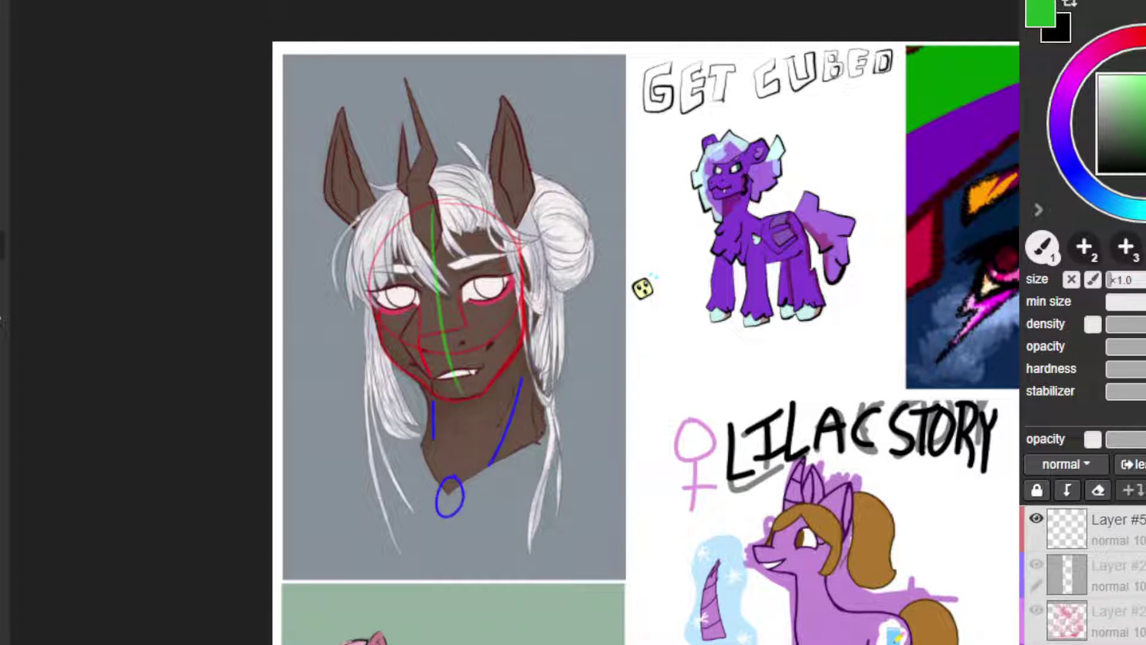
pyautogui.hotkey('ctrl', 'z')
pyautogui.moveTo(512, 410)
pyautogui.mouseDown()
pyautogui.moveTo(439, 524)
pyautogui.moveTo(425, 397)
pyautogui.moveTo(436, 517)
pyautogui.mouseUp()
pyautogui.hotkey('ctrl', 'z')
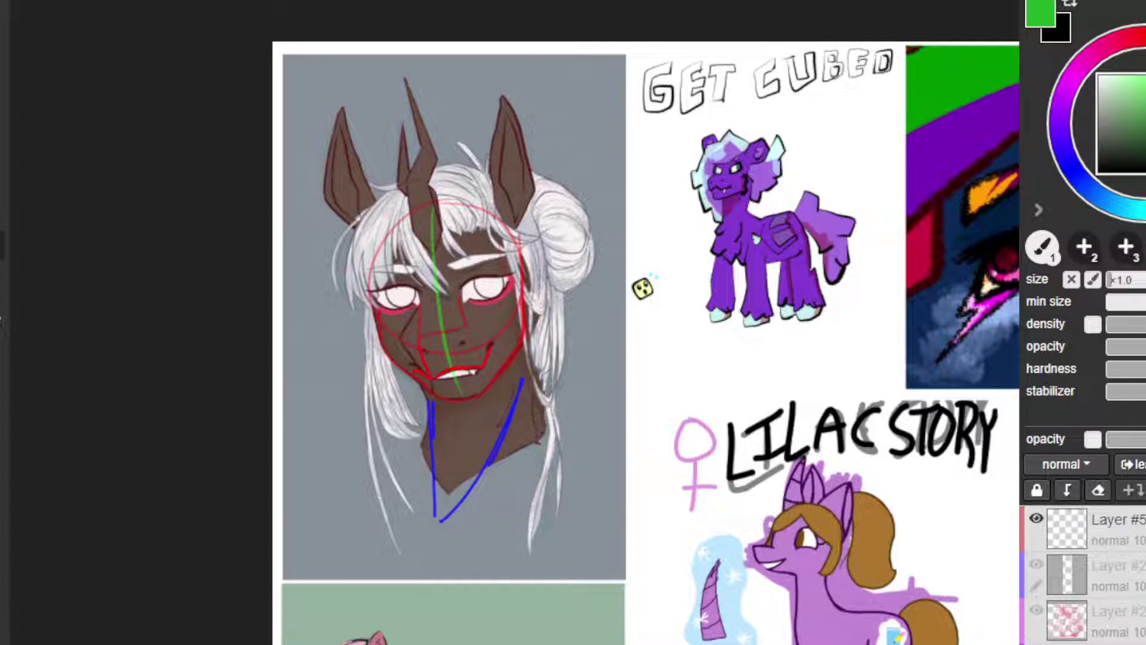
pyautogui.hotkey('ctrl', 'z')
pyautogui.hotkey('ctrl', 'z')
pyautogui.hotkey('ctrl', 'z')
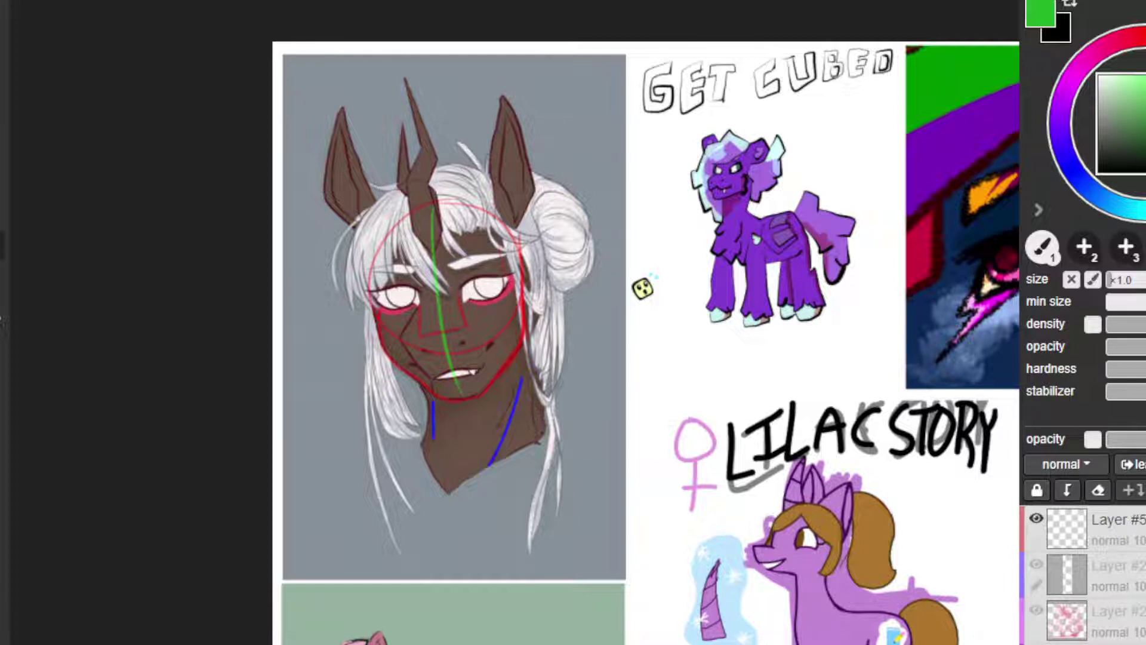
# Step: Compare the neck with and without the extended blue lines and try a shorter extension up from its tip
pyautogui.hotkey('ctrl', 'y')
pyautogui.hotkey('ctrl', 'y')
pyautogui.hotkey('ctrl', 'y')
pyautogui.hotkey('ctrl', 'z')
pyautogui.hotkey('ctrl', 'y')
pyautogui.hotkey('ctrl', 'y')
pyautogui.hotkey('ctrl', 'z')
pyautogui.hotkey('ctrl', 'y')
pyautogui.hotkey('ctrl', 'z')
pyautogui.moveTo(439, 490)
pyautogui.mouseDown()
pyautogui.moveTo(427, 409)
pyautogui.moveTo(434, 419)
pyautogui.mouseUp()
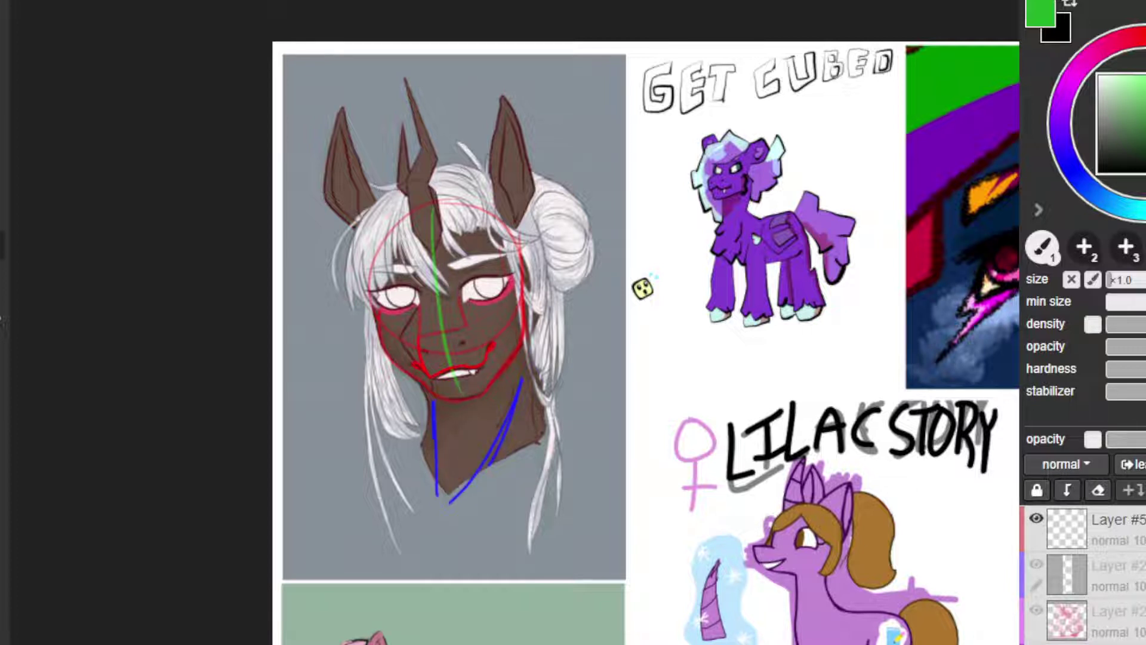
pyautogui.hotkey('ctrl', 'z')
pyautogui.hotkey('ctrl', 'z')
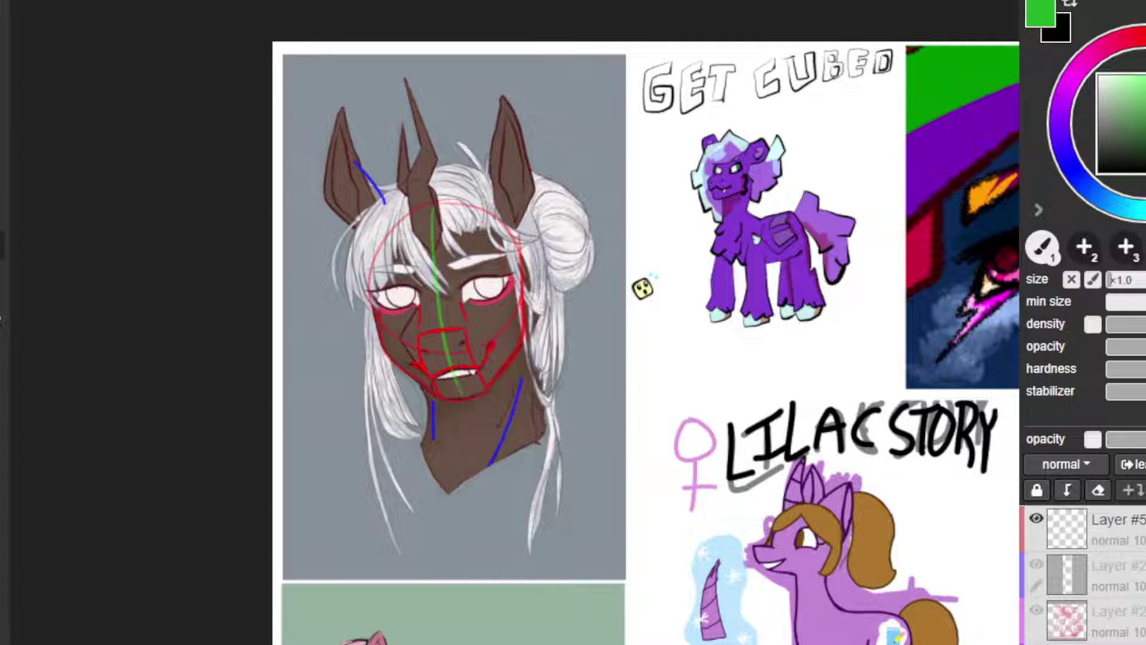
# Step: Try blue guide lines along the left ear's inner edge, continuing down into the hair
pyautogui.moveTo(360, 167); pyautogui.dragTo(379, 195)
pyautogui.moveTo(345, 113); pyautogui.dragTo(369, 182)
pyautogui.hotkey('ctrl', 'z')
pyautogui.hotkey('ctrl', 'z')
pyautogui.moveTo(365, 177); pyautogui.dragTo(391, 235)
pyautogui.hotkey('ctrl', 'z')
pyautogui.hotkey('ctrl', 'z')
pyautogui.hotkey('ctrl', 'z')
# Step: Try a short blue line and a dot where the left ear meets the hair
pyautogui.moveTo(369, 184); pyautogui.dragTo(379, 204)
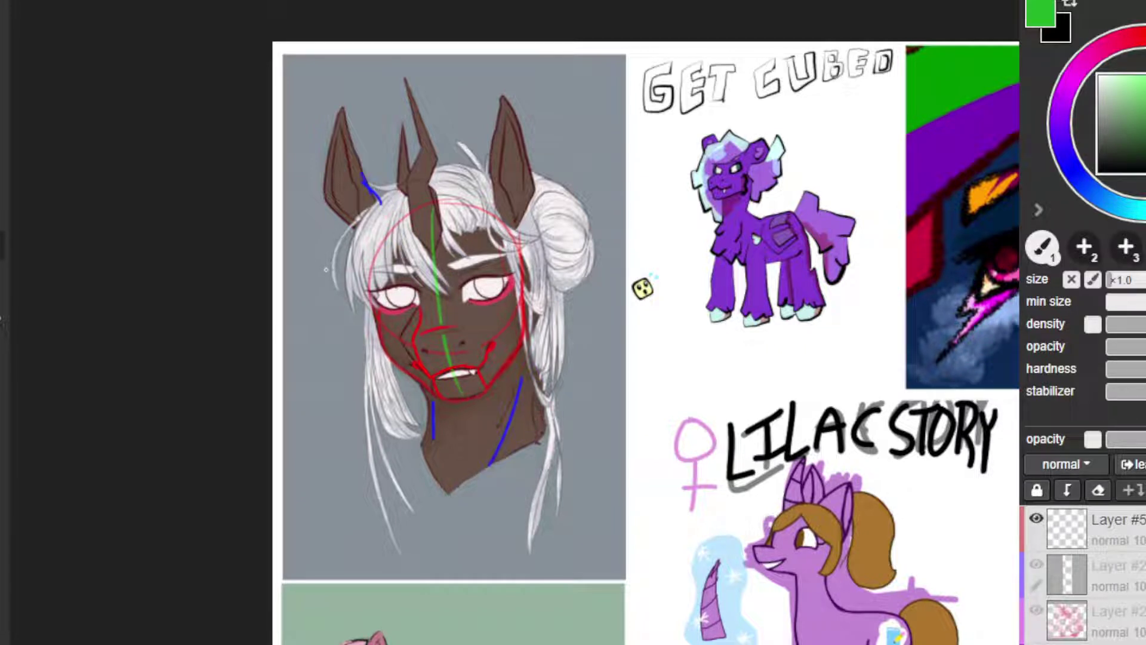
pyautogui.hotkey('ctrl', 'z')
pyautogui.moveTo(363, 181)
pyautogui.mouseDown()
pyautogui.moveTo(382, 204)
pyautogui.moveTo(364, 180)
pyautogui.mouseUp()
pyautogui.hotkey('ctrl', 'z')
pyautogui.hotkey('ctrl', 'z')
pyautogui.hotkey('ctrl', 'z')
# Step: Enlarge the brush, draw a green mark beside the left ear and mark both ear attachment points with small blue circles
pyautogui.press(']')
pyautogui.moveTo(311, 186); pyautogui.dragTo(321, 186)
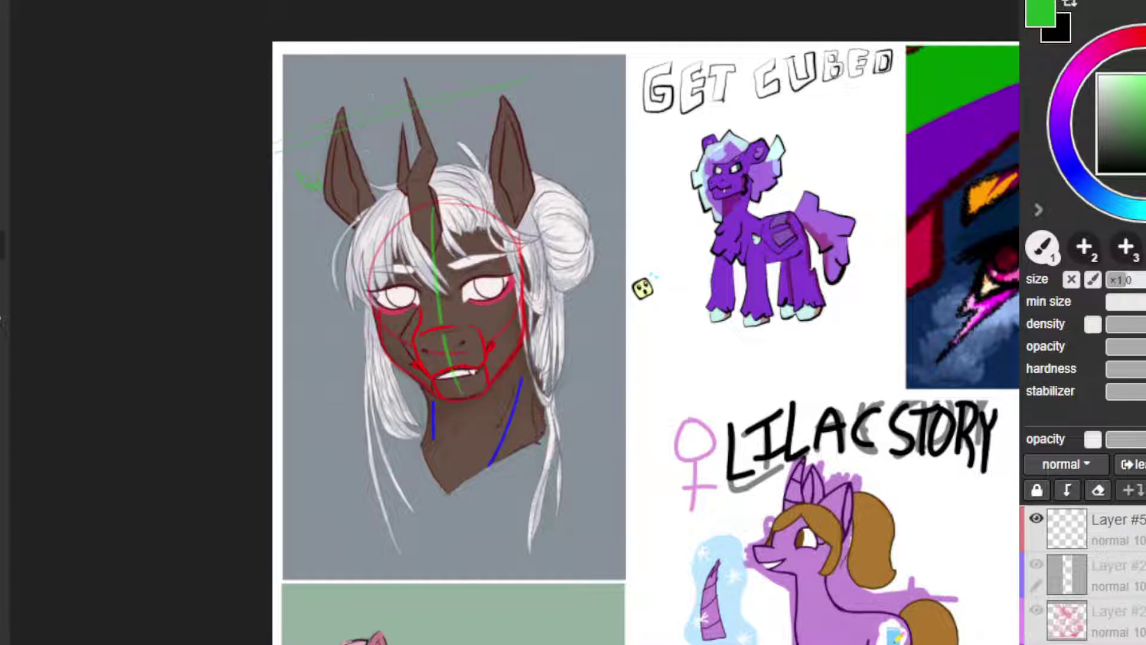
pyautogui.moveTo(504, 215); pyautogui.dragTo(512, 236)
pyautogui.moveTo(373, 247); pyautogui.dragTo(375, 241)
# Step: Try blue axis lines from the ear attachment circles up through both ears, at several angles for the left ear
pyautogui.moveTo(506, 221); pyautogui.dragTo(512, 102)
pyautogui.moveTo(373, 242); pyautogui.dragTo(349, 155)
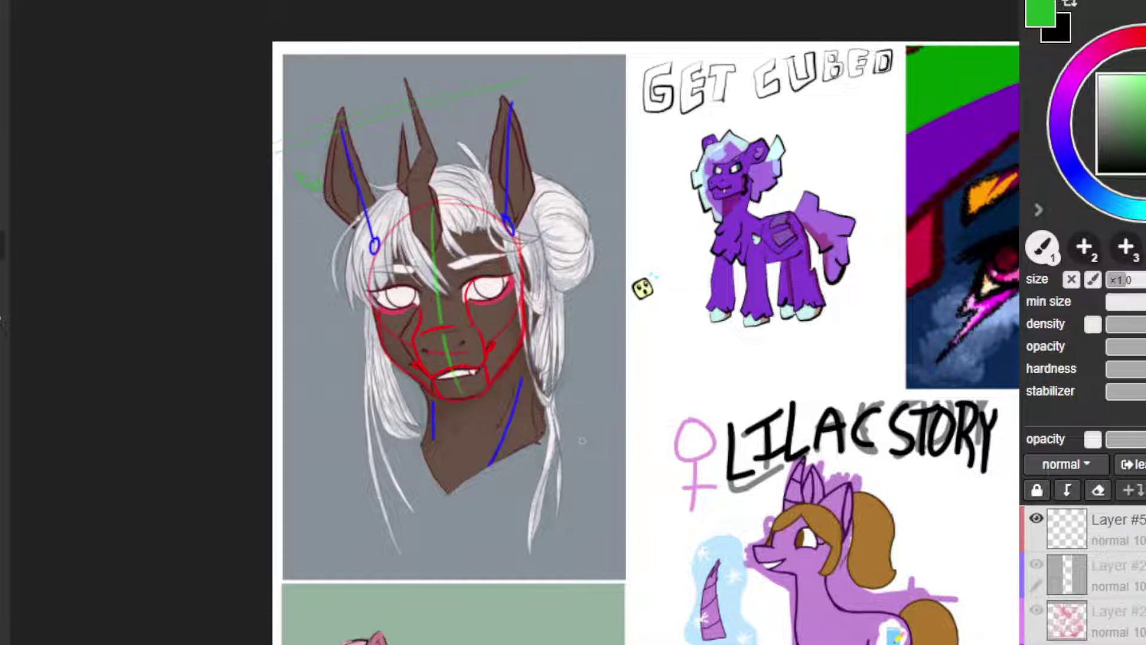
pyautogui.hotkey('ctrl', 'z')
pyautogui.moveTo(371, 239); pyautogui.dragTo(334, 152)
pyautogui.hotkey('ctrl', 'z')
pyautogui.moveTo(373, 240); pyautogui.dragTo(327, 143)
pyautogui.hotkey('ctrl', 'z')
pyautogui.hotkey('ctrl', 'z')
pyautogui.hotkey('ctrl', 'z')
pyautogui.hotkey('ctrl', 'z')
pyautogui.hotkey('ctrl', 'z')
pyautogui.hotkey('ctrl', 'z')
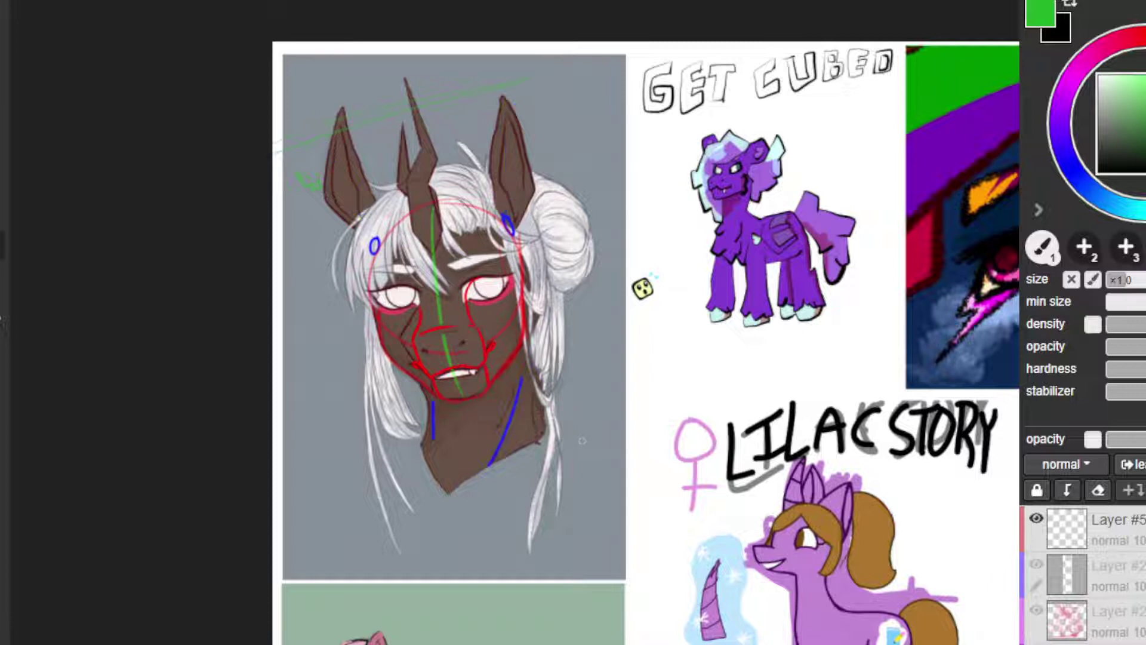
# Step: Undo the blue ear circles and replace the green centre line with a thicker one from the unicorn's forehead to its chin
pyautogui.hotkey('ctrl', 'z')
pyautogui.hotkey('ctrl', 'z')
pyautogui.hotkey('ctrl', 'z')
pyautogui.hotkey('ctrl', 'z')
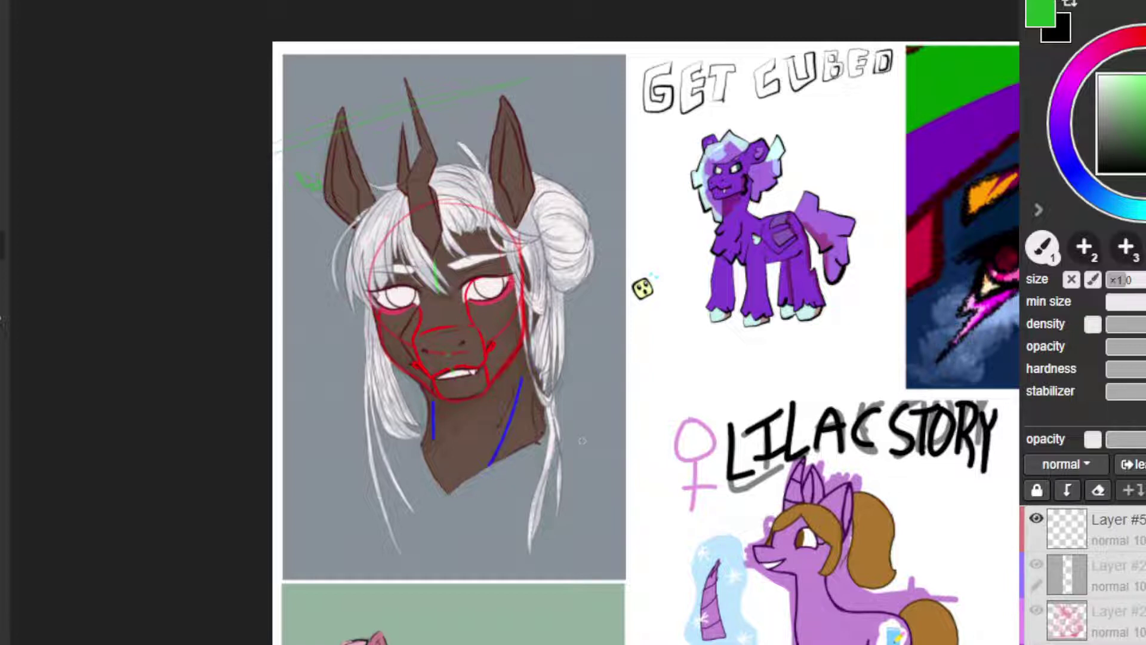
pyautogui.hotkey('ctrl', 'z')
pyautogui.moveTo(436, 200); pyautogui.dragTo(464, 388)
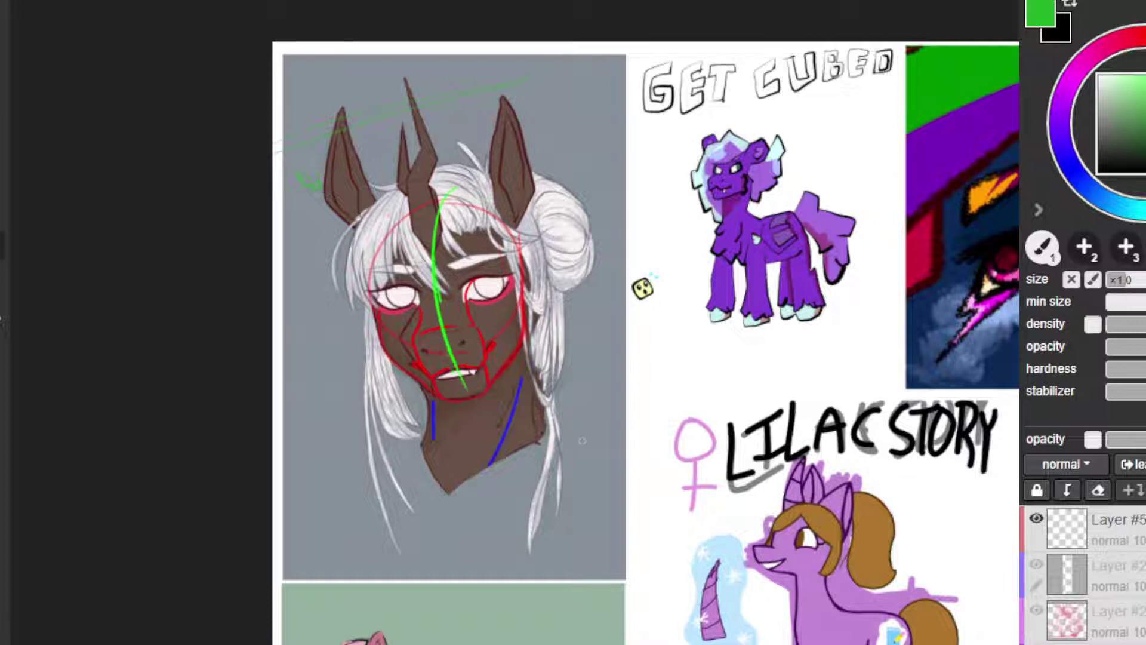
pyautogui.hotkey('ctrl', 'z')
pyautogui.moveTo(436, 198); pyautogui.dragTo(457, 385)
pyautogui.hotkey('ctrl', 'z')
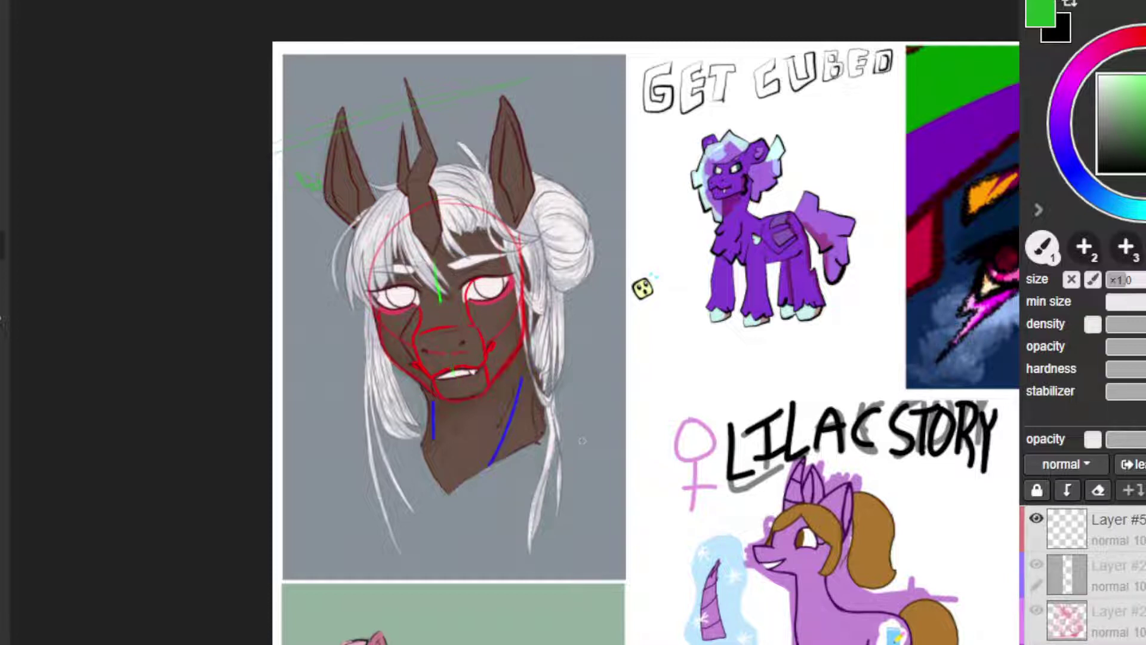
pyautogui.moveTo(436, 204)
pyautogui.mouseDown()
pyautogui.moveTo(432, 264)
pyautogui.moveTo(461, 399)
pyautogui.mouseUp()
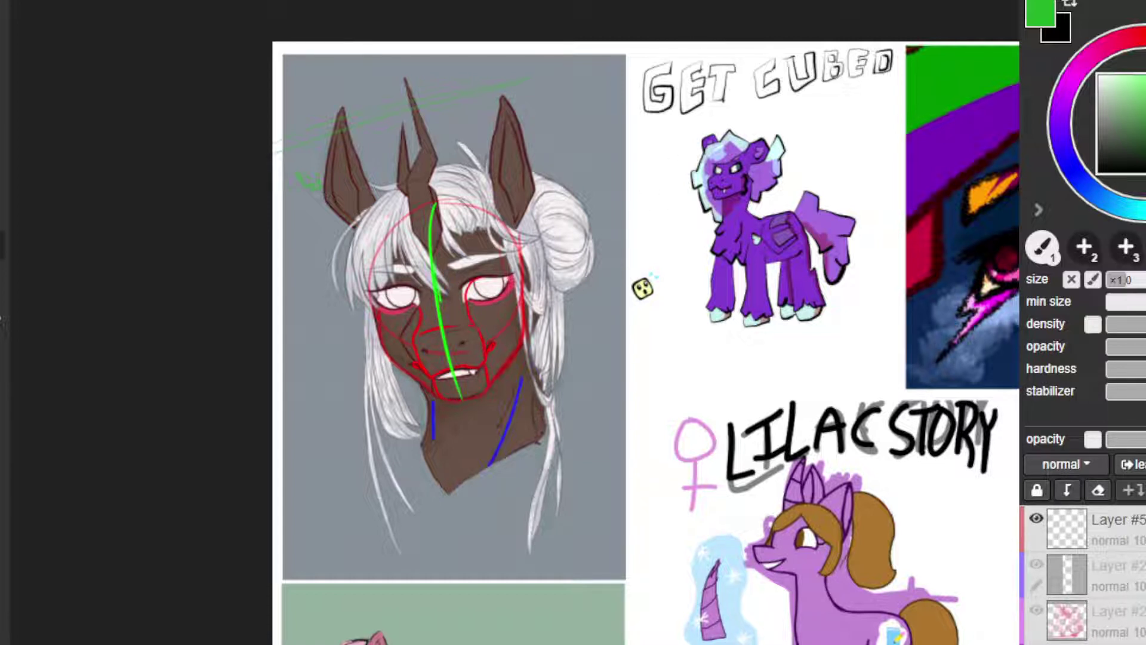
pyautogui.moveTo(308, 336)
pyautogui.mouseDown()
pyautogui.moveTo(347, 336)
pyautogui.moveTo(346, 320)
pyautogui.mouseUp()
pyautogui.hotkey('ctrl', 'z')
# Step: Try a large blue circle around the purple pony below the GET CUBED lettering
pyautogui.moveTo(647, 290); pyautogui.dragTo(303, 305)
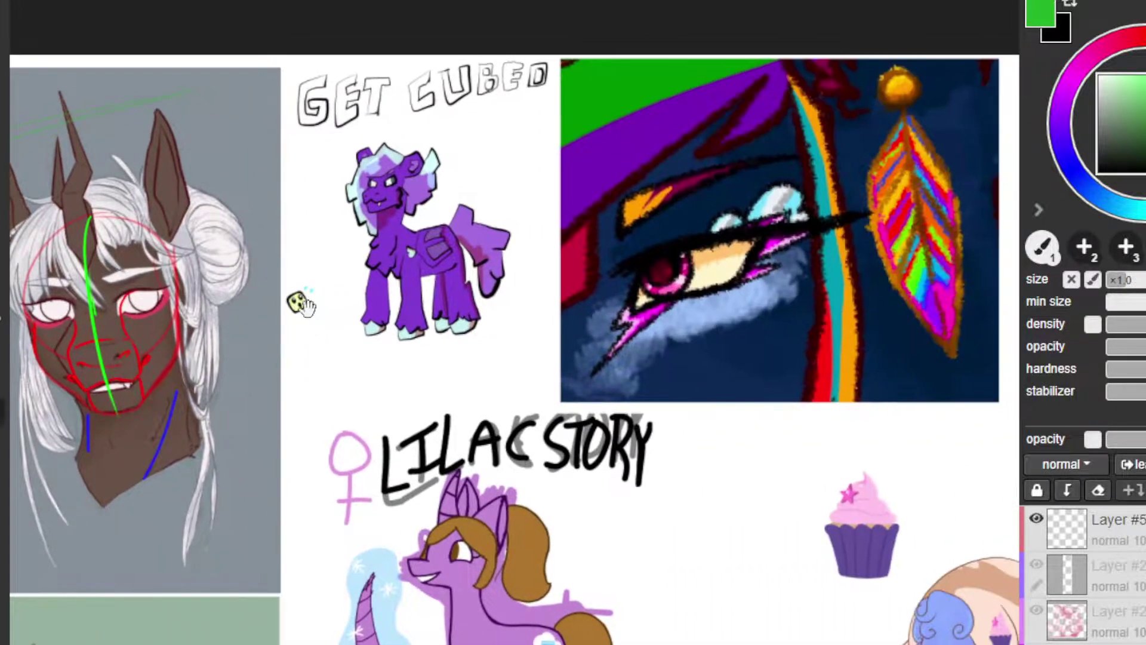
pyautogui.scroll(2, 373, 198)
pyautogui.moveTo(363, 185); pyautogui.dragTo(383, 219)
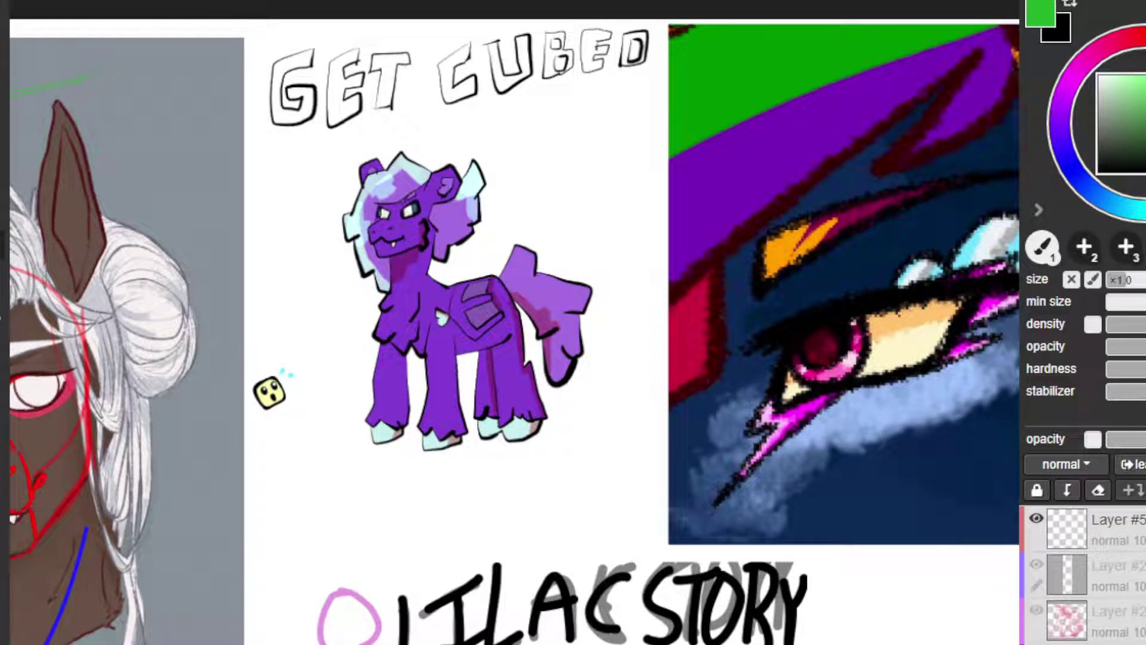
pyautogui.moveTo(307, 218)
pyautogui.mouseDown()
pyautogui.moveTo(336, 151)
pyautogui.moveTo(570, 486)
pyautogui.moveTo(445, 115)
pyautogui.moveTo(456, 113)
pyautogui.mouseUp()
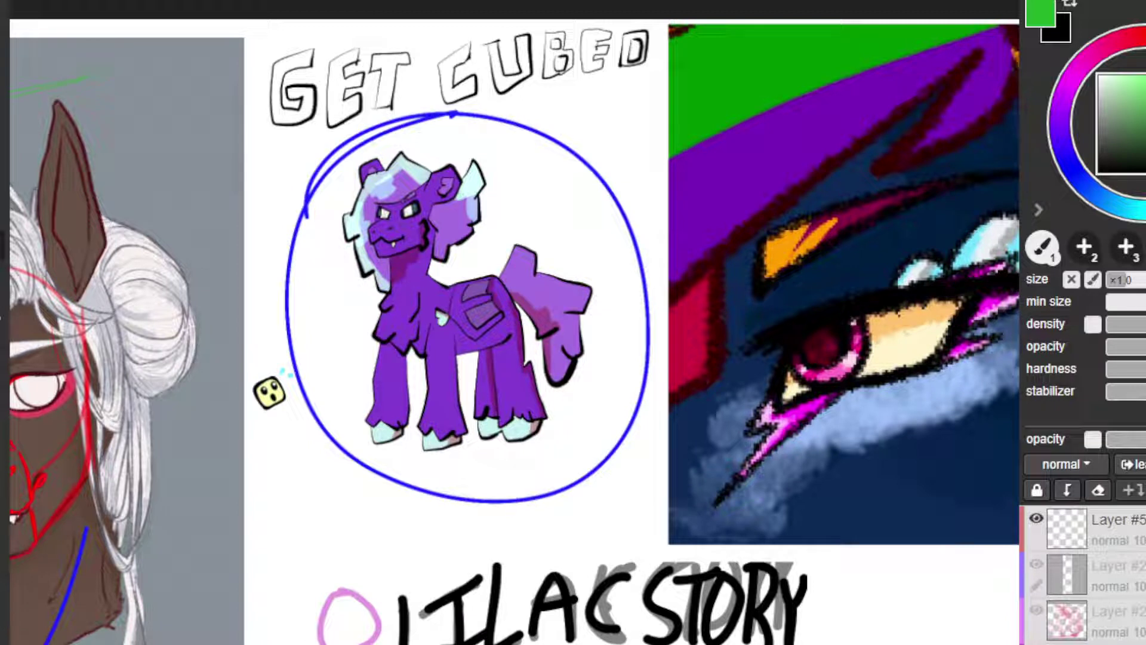
pyautogui.hotkey('ctrl', 'z')
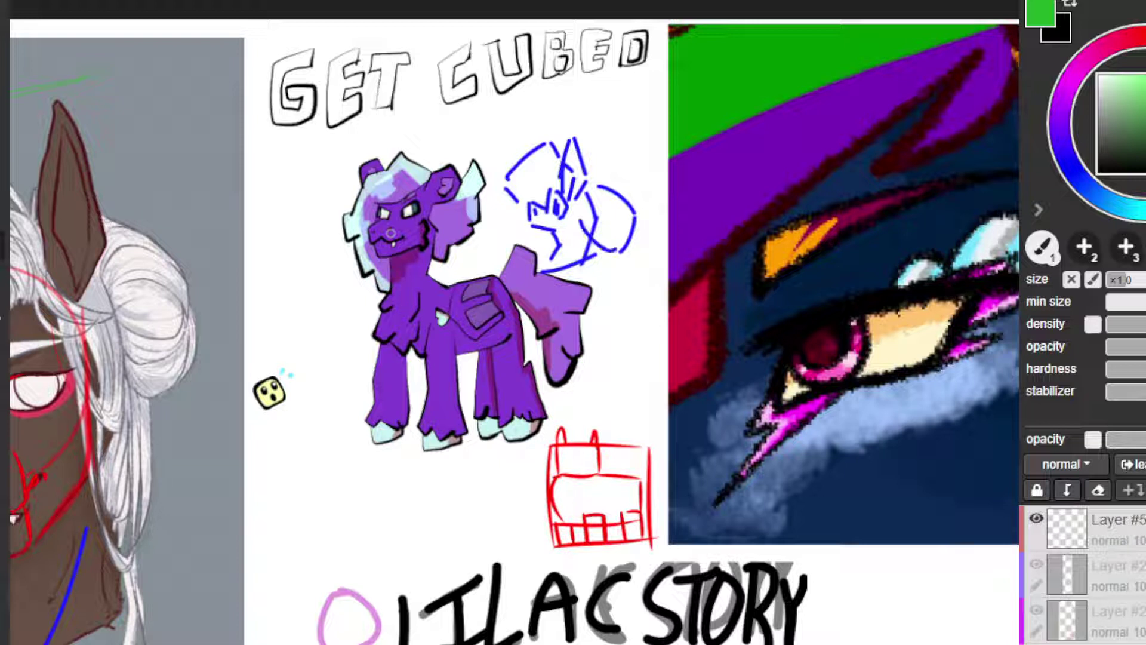
# Step: Draw a green curve between the purple pony's front and hind legs and add a small sampled-purple stroke beside its front hoof
pyautogui.moveTo(463, 356); pyautogui.dragTo(468, 410)
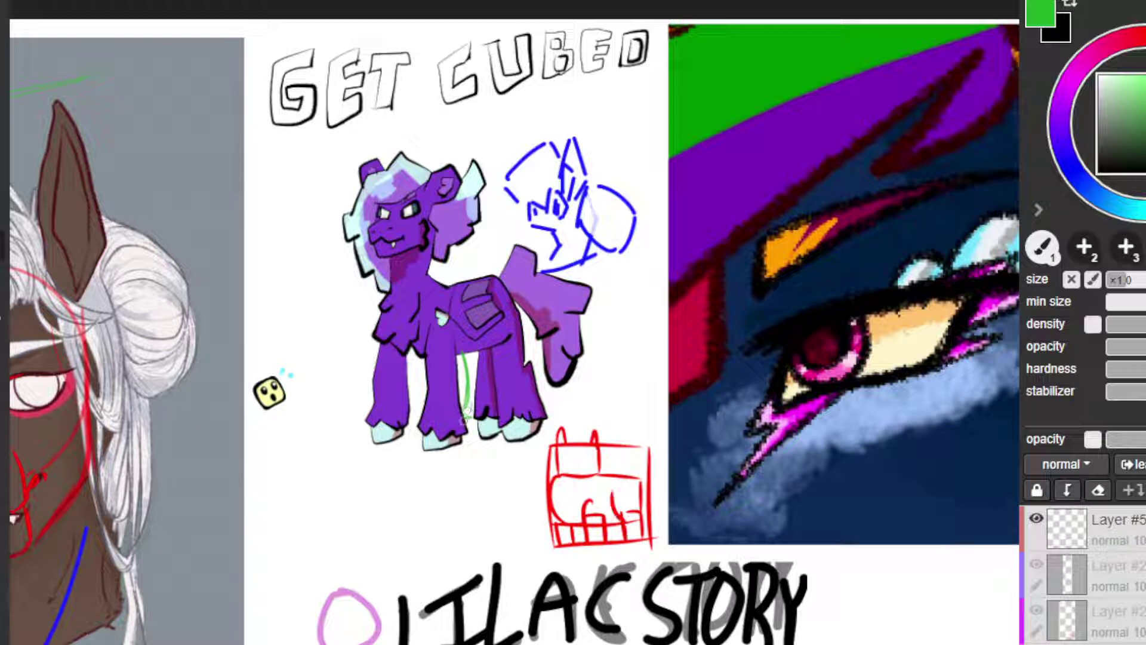
pyautogui.keyDown('alt'); pyautogui.click(472, 429); pyautogui.keyUp('alt')
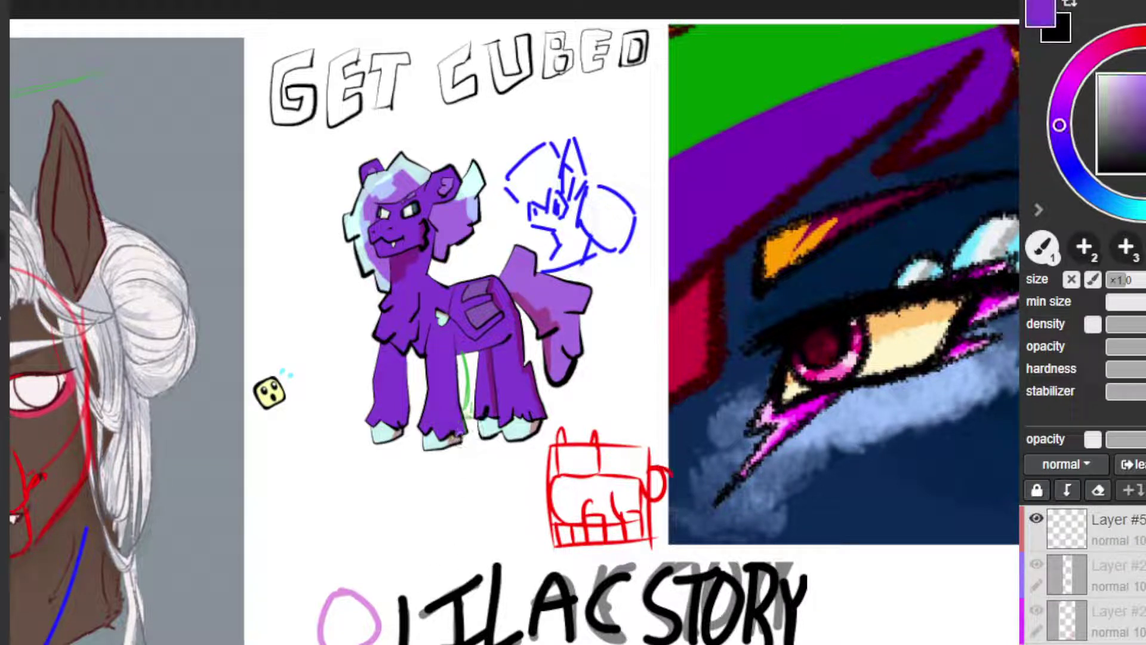
pyautogui.moveTo(461, 435); pyautogui.dragTo(472, 433)
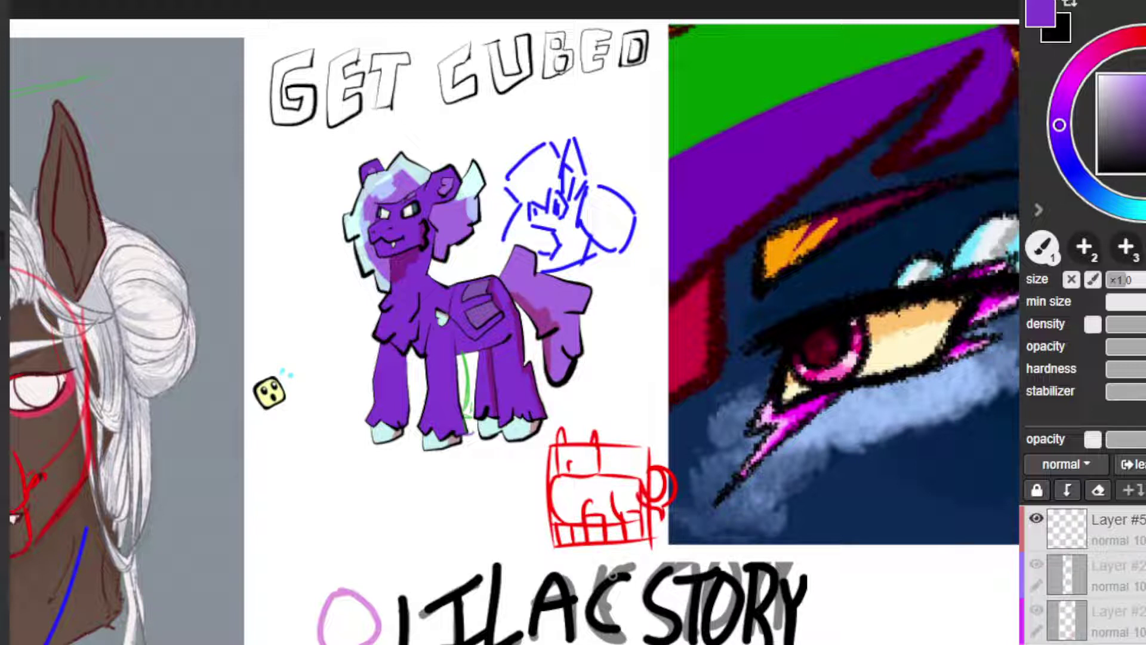
pyautogui.click(1145, 122)
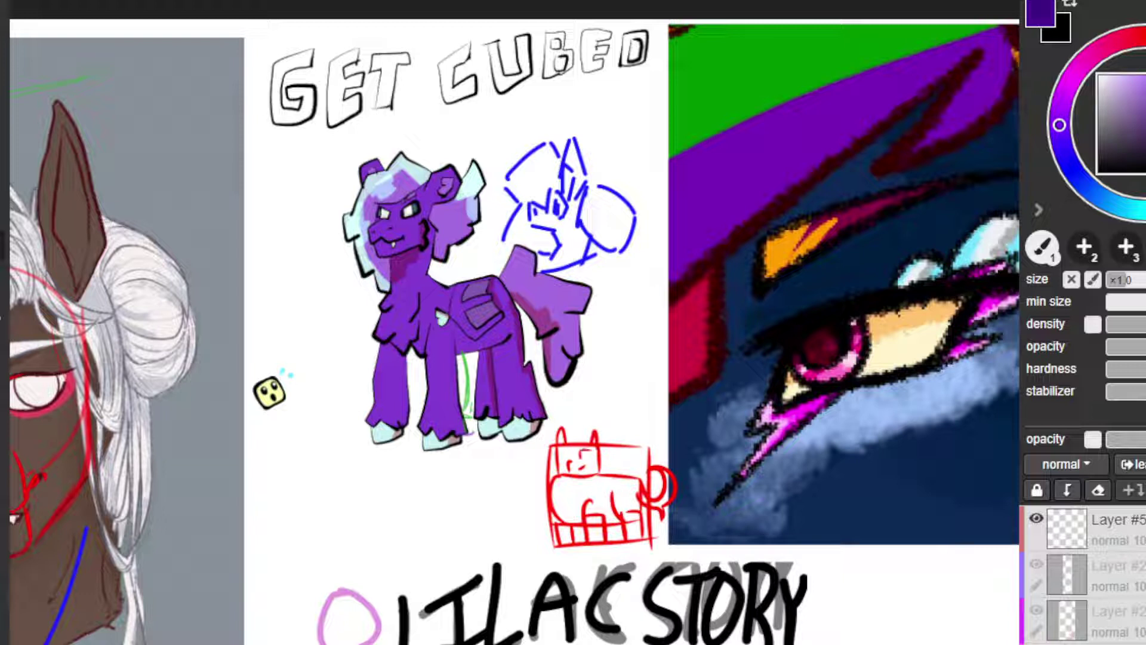
# Step: Sample the green from the eye painting and draw guide lines along the purple pony's back, belly and chest to box in its body
pyautogui.keyDown('alt'); pyautogui.click(836, 59); pyautogui.keyUp('alt')
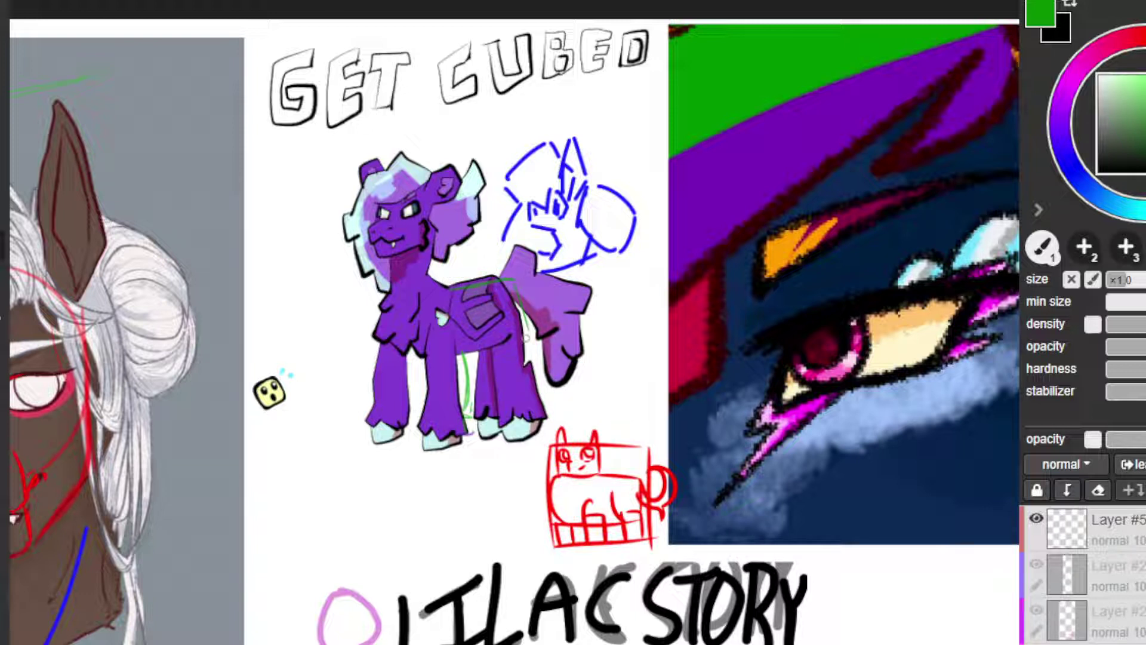
pyautogui.moveTo(499, 345); pyautogui.dragTo(448, 347)
pyautogui.moveTo(439, 288)
pyautogui.mouseDown()
pyautogui.moveTo(446, 340)
pyautogui.moveTo(438, 284)
pyautogui.moveTo(404, 298)
pyautogui.mouseUp()
pyautogui.moveTo(447, 354); pyautogui.dragTo(419, 357)
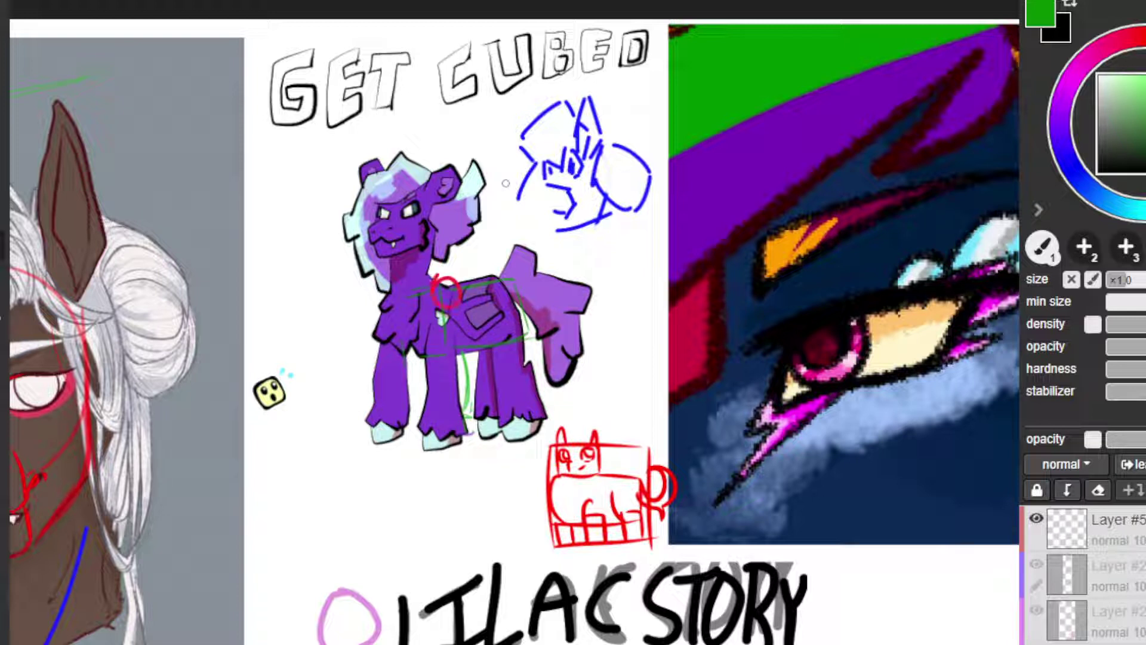
pyautogui.hotkey('ctrl', 'z')
pyautogui.hotkey('ctrl', 'z')
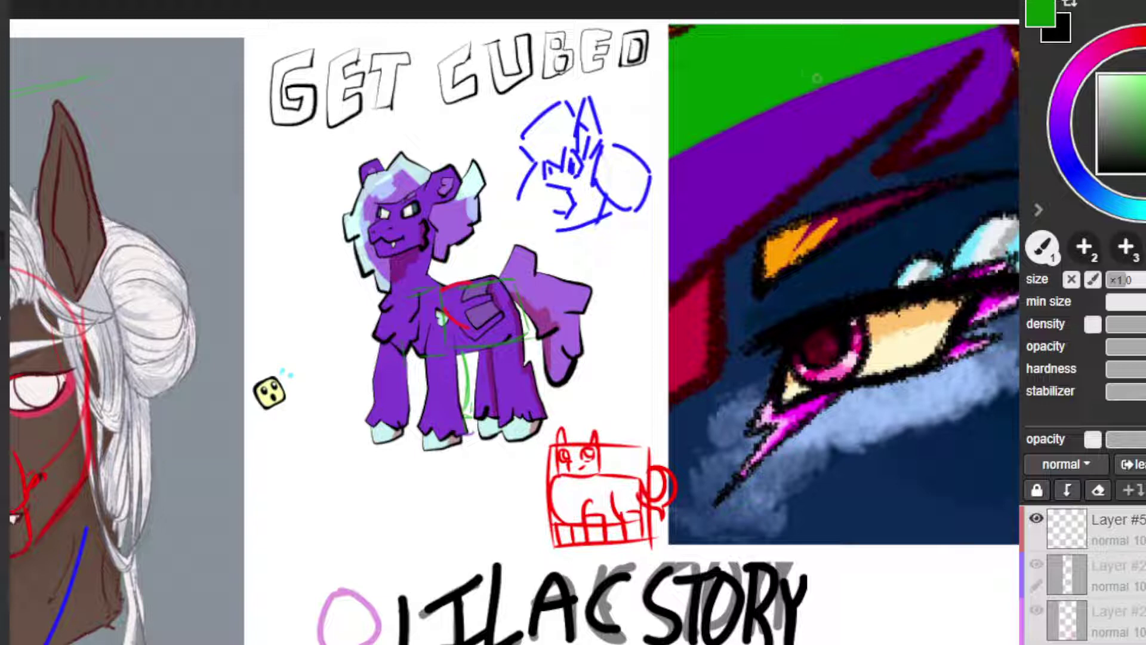
# Step: Look over the eye painting, then bring the pink bat-winged pony on the green background into close view
pyautogui.moveTo(788, 149)
pyautogui.mouseDown()
pyautogui.moveTo(660, 146)
pyautogui.moveTo(373, 169)
pyautogui.mouseUp()
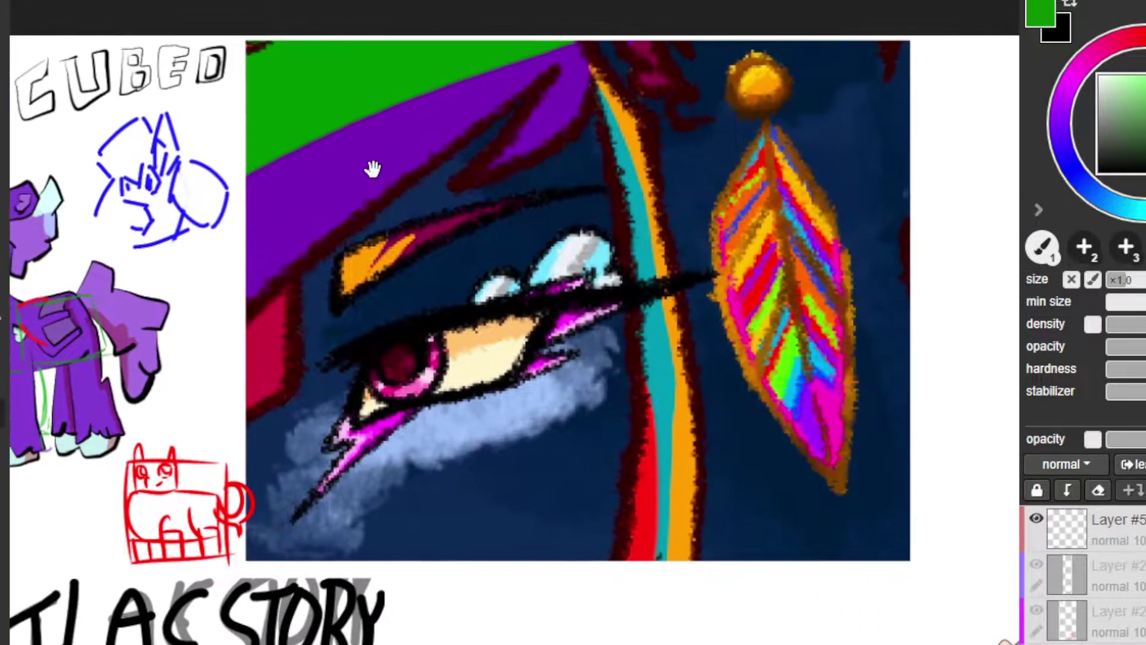
pyautogui.scroll(-6, 391, 181)
pyautogui.moveTo(389, 227); pyautogui.dragTo(659, 221)
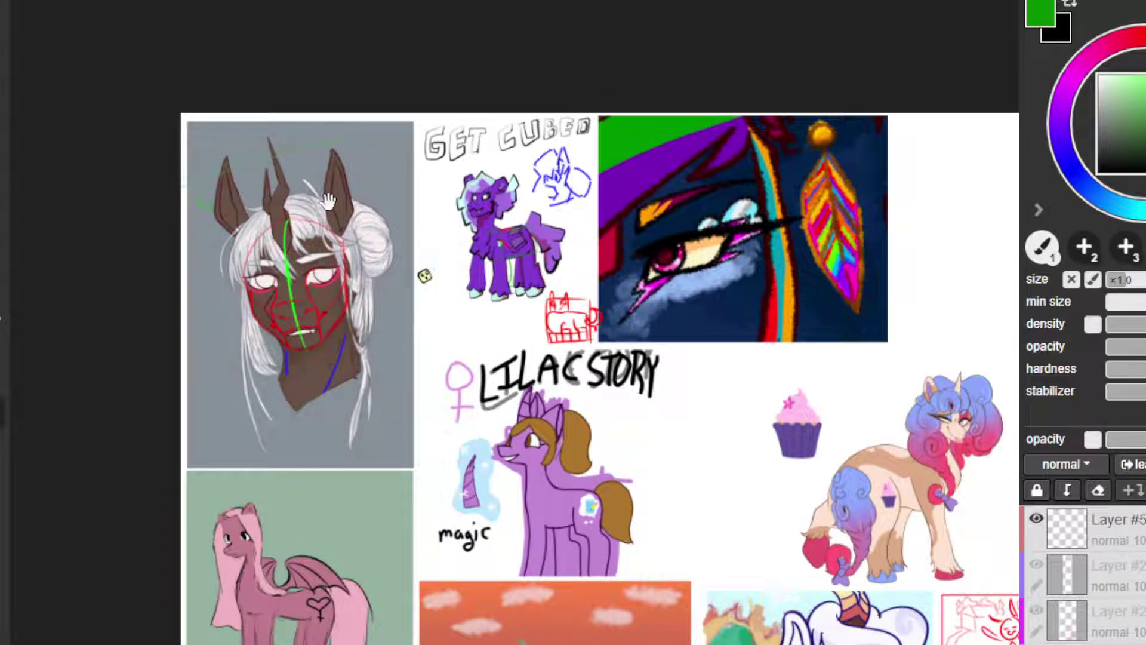
pyautogui.moveTo(456, 367); pyautogui.dragTo(749, 159)
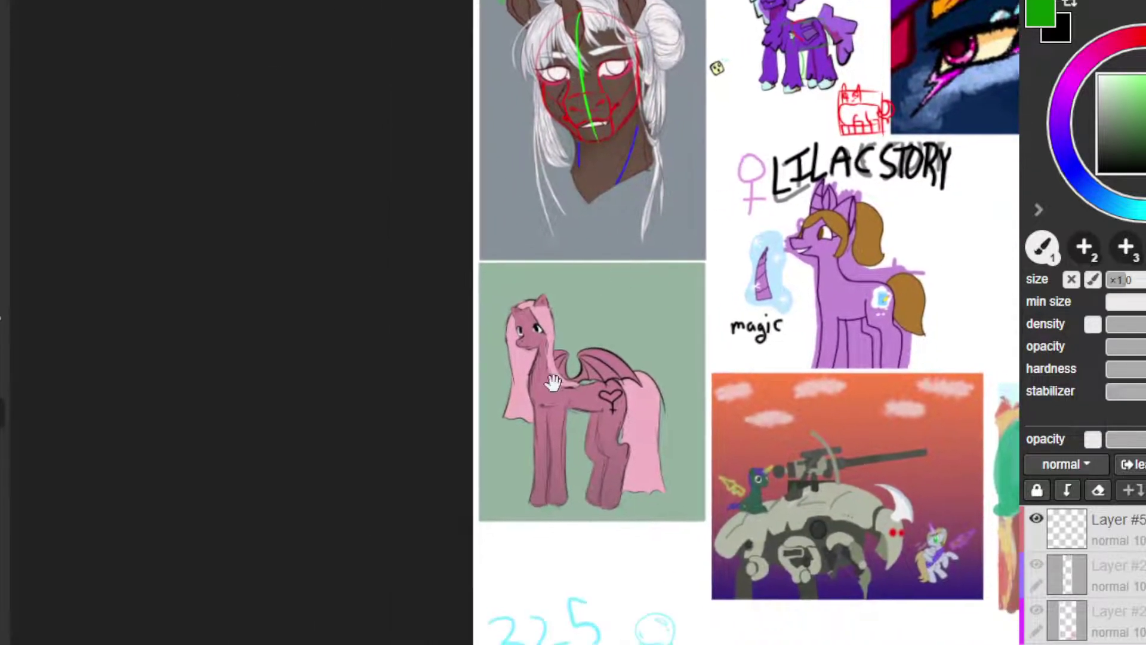
pyautogui.scroll(3, 554, 382)
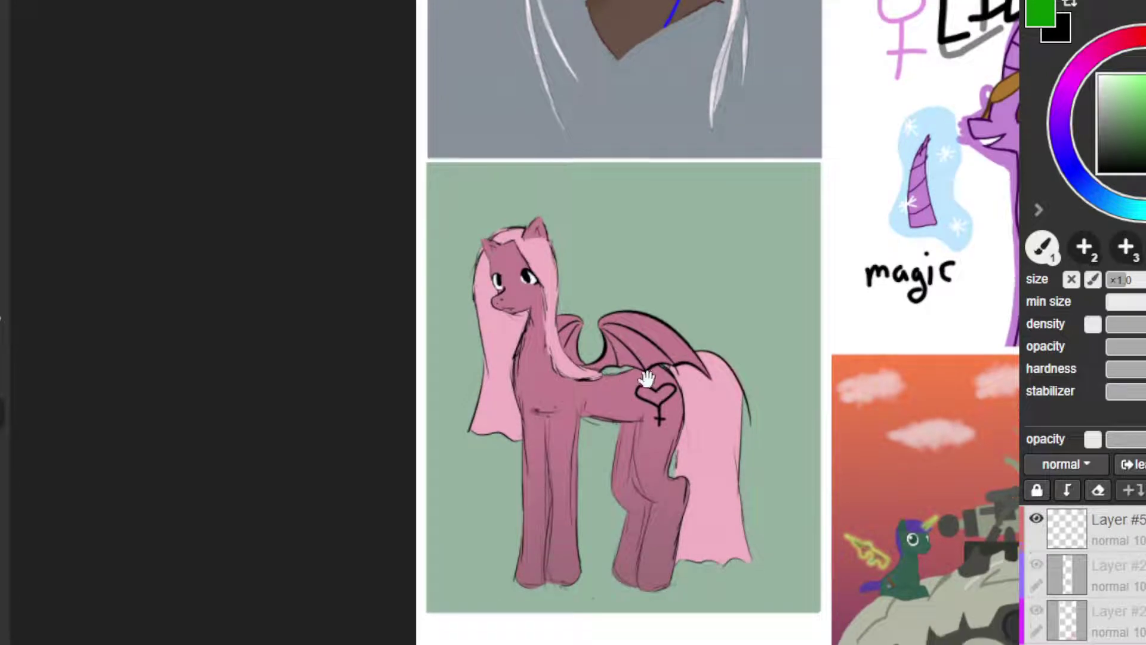
pyautogui.moveTo(647, 378); pyautogui.dragTo(656, 349)
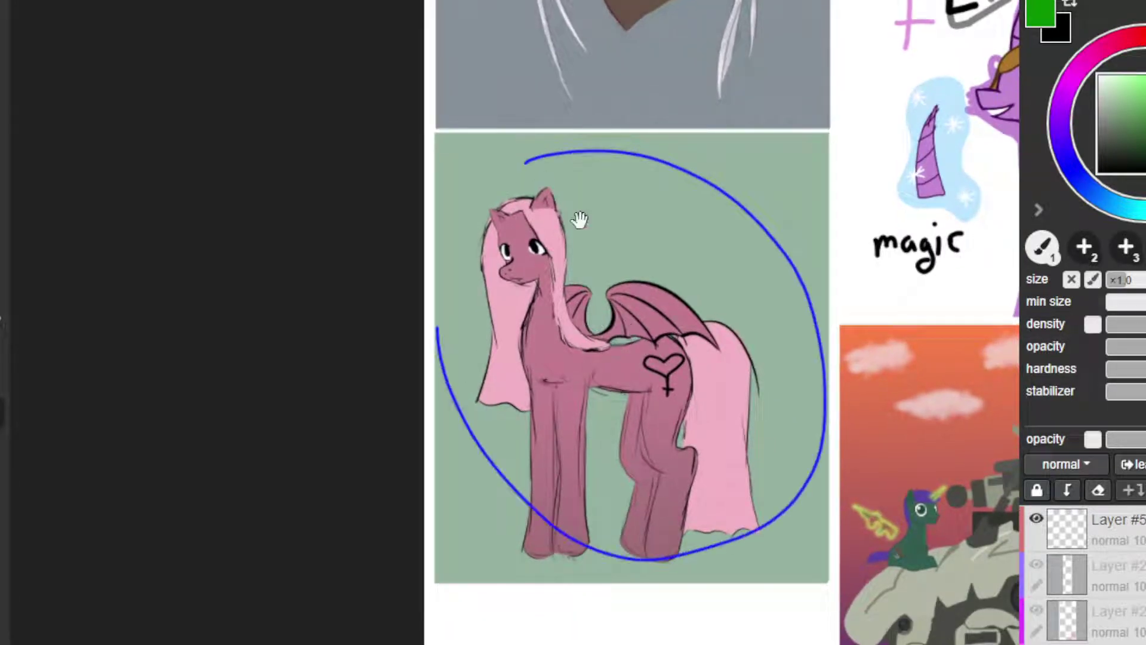
pyautogui.scroll(3, 666, 428)
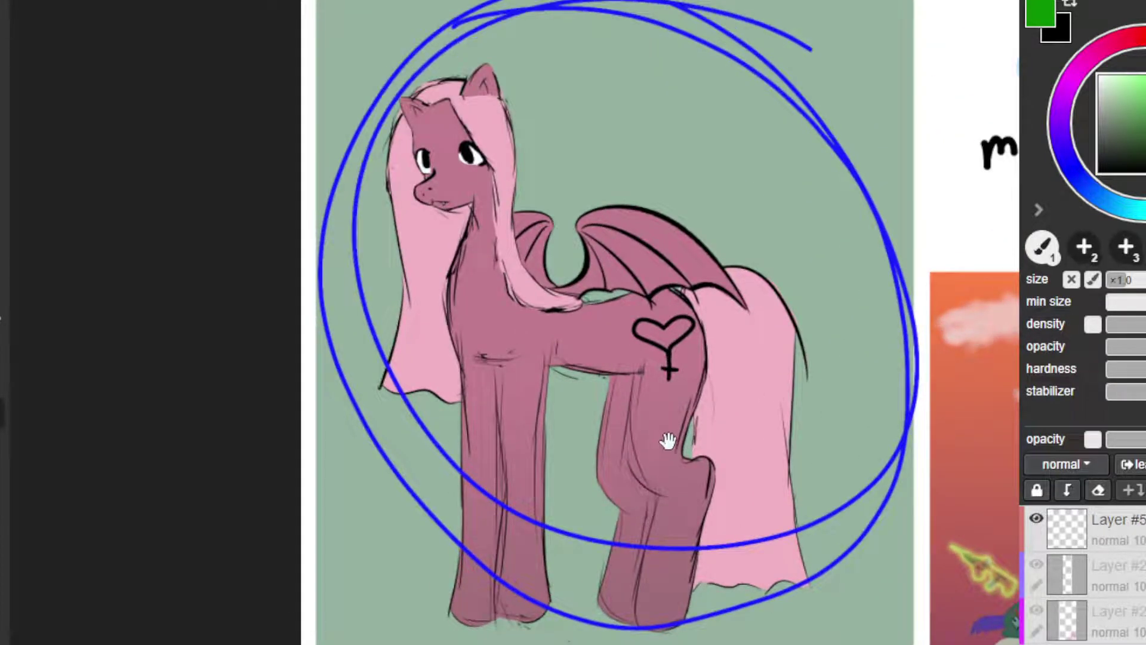
pyautogui.moveTo(714, 235); pyautogui.dragTo(728, 263)
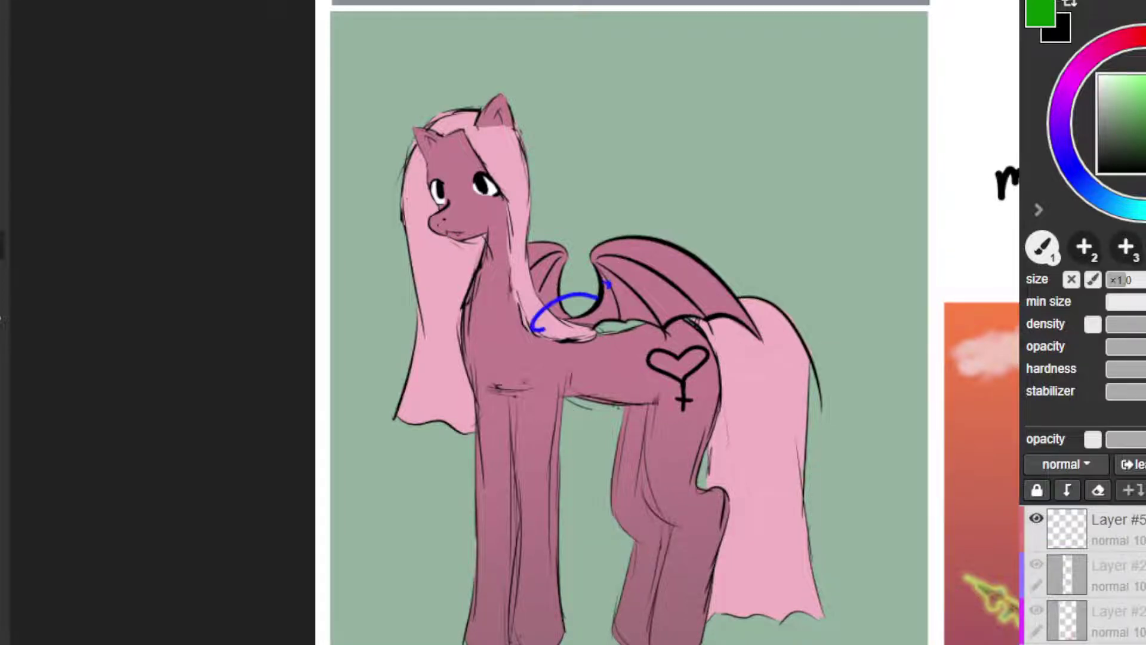
# Step: Try a blue lower-edge curve running from the bat wing's tip back toward the pony's body
pyautogui.hotkey('ctrl', 'z')
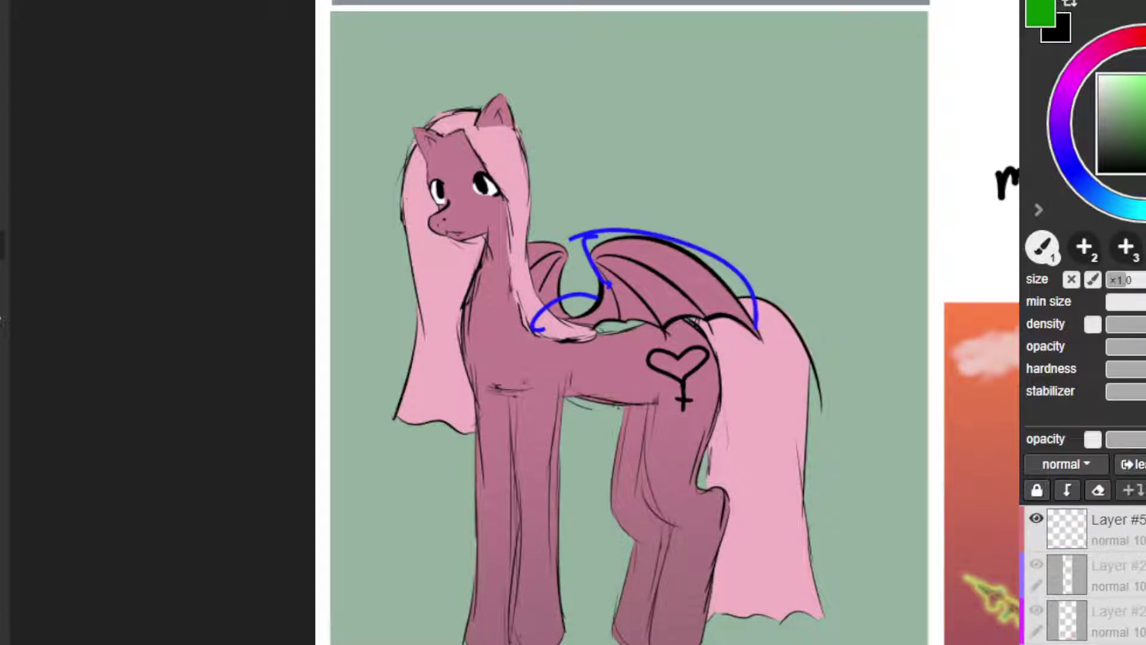
pyautogui.moveTo(755, 330); pyautogui.dragTo(664, 335)
pyautogui.hotkey('ctrl', 'z')
pyautogui.moveTo(755, 326); pyautogui.dragTo(638, 330)
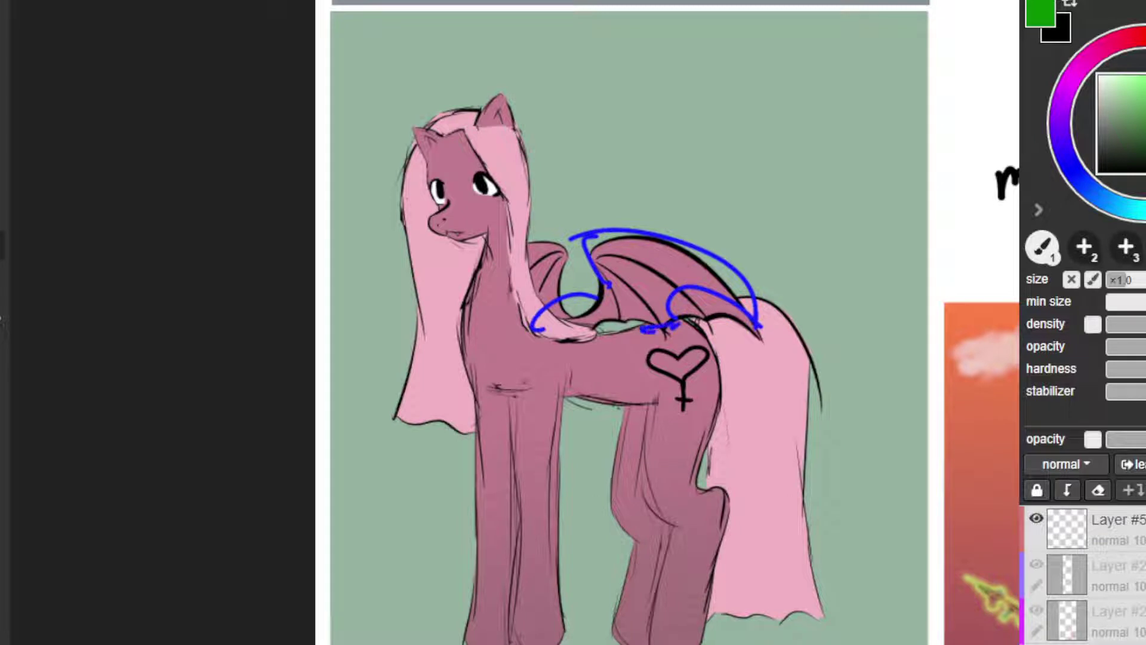
pyautogui.hotkey('ctrl', 'z')
pyautogui.hotkey('ctrl', 'z')
# Step: Redraw the bat wing's lower edge as three scalloped blue arcs from its tip to the pony's back
pyautogui.moveTo(757, 327); pyautogui.dragTo(566, 337)
pyautogui.hotkey('ctrl', 'z')
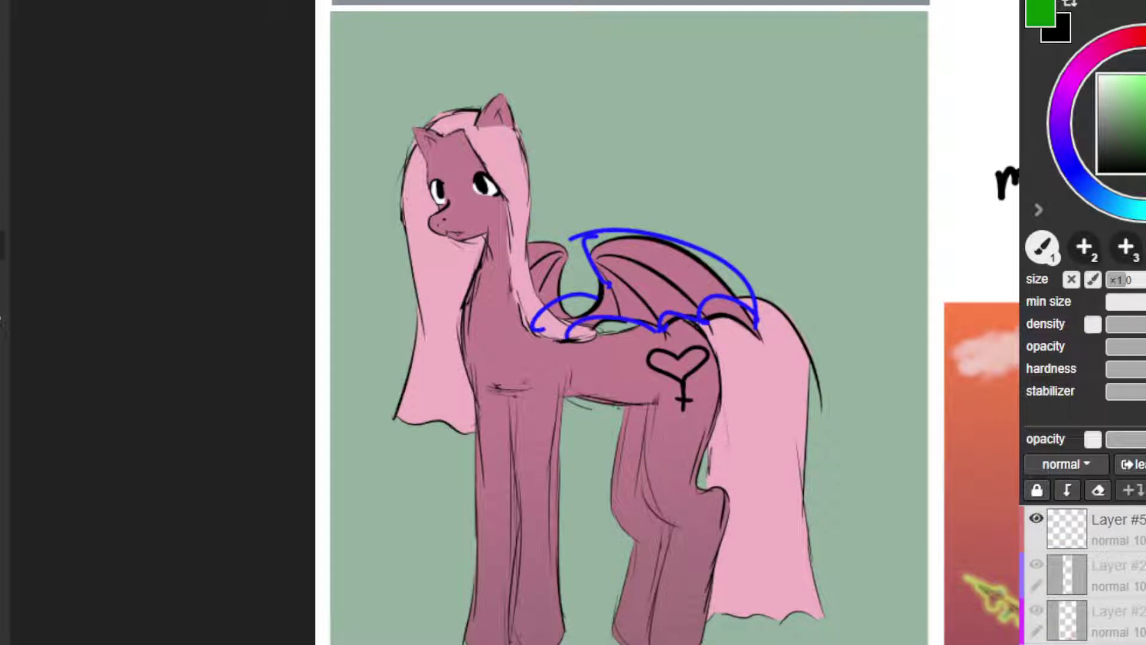
pyautogui.hotkey('ctrl', 'z')
pyautogui.moveTo(666, 334); pyautogui.dragTo(590, 356)
pyautogui.hotkey('ctrl', 'z')
pyautogui.moveTo(662, 332)
pyautogui.mouseDown()
pyautogui.moveTo(573, 362)
pyautogui.moveTo(613, 331)
pyautogui.moveTo(586, 352)
pyautogui.mouseUp()
pyautogui.hotkey('ctrl', 'z')
pyautogui.hotkey('ctrl', 'z')
pyautogui.hotkey('ctrl', 'z')
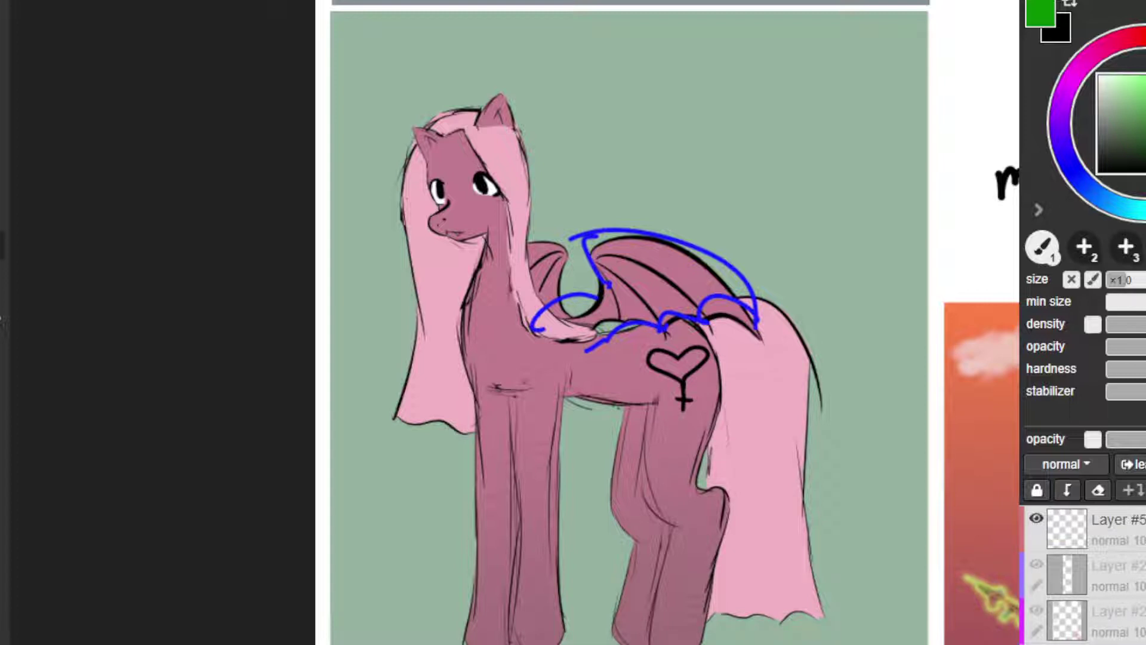
# Step: Outline the pink pony's larger ear with a pointed blue shape
pyautogui.moveTo(476, 132)
pyautogui.mouseDown()
pyautogui.moveTo(507, 90)
pyautogui.moveTo(513, 131)
pyautogui.mouseUp()
pyautogui.hotkey('ctrl', 'z')
pyautogui.hotkey('ctrl', 'z')
pyautogui.hotkey('ctrl', 'z')
pyautogui.hotkey('ctrl', 'z')
pyautogui.hotkey('ctrl', 'z')
pyautogui.moveTo(505, 88); pyautogui.dragTo(514, 131)
# Step: Add short blue curves along the crown of the pony's mane and the edge of its forehead
pyautogui.moveTo(423, 181)
pyautogui.mouseDown()
pyautogui.moveTo(438, 145)
pyautogui.moveTo(407, 165)
pyautogui.mouseUp()
pyautogui.hotkey('ctrl', 'z')
pyautogui.hotkey('ctrl', 'z')
pyautogui.moveTo(445, 112); pyautogui.dragTo(407, 165)
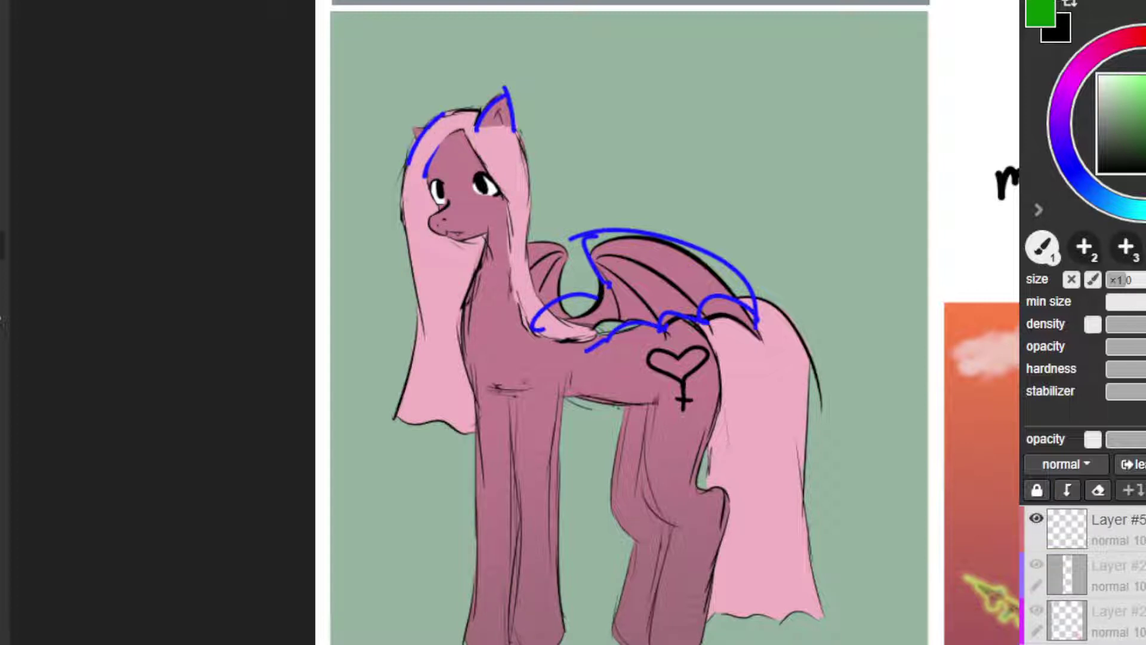
# Step: Draw a red haunch curve below the heart mark and a green line down the front of the pony's neck
pyautogui.moveTo(657, 383); pyautogui.dragTo(691, 491)
pyautogui.hotkey('ctrl', 'z')
pyautogui.moveTo(485, 255); pyautogui.dragTo(469, 329)
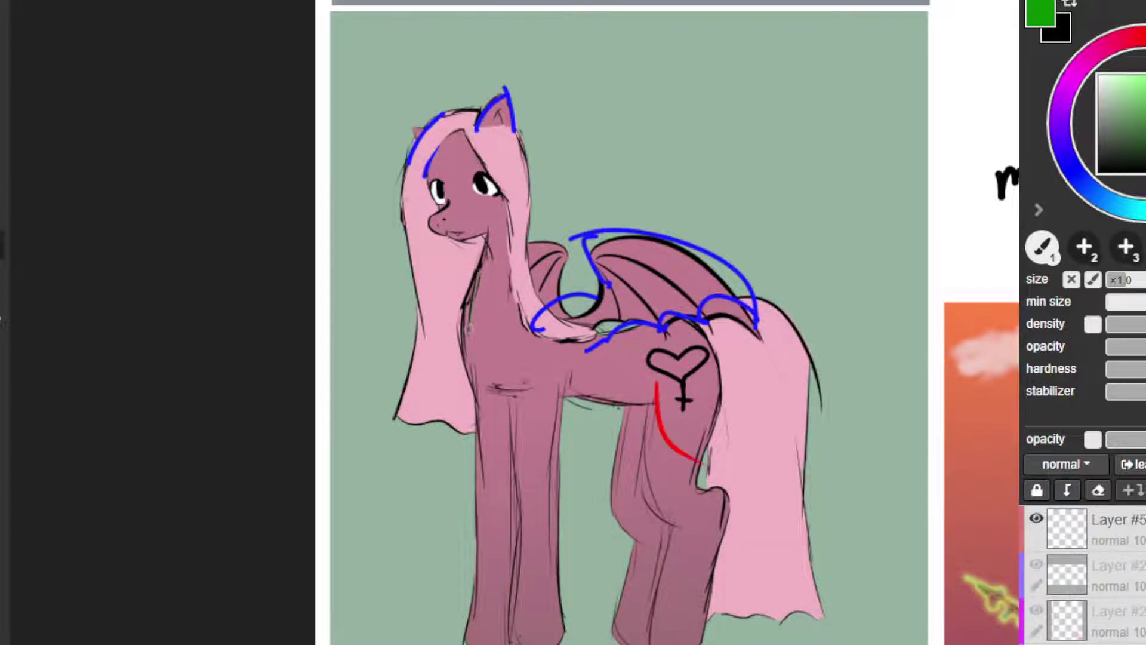
pyautogui.moveTo(476, 276); pyautogui.dragTo(469, 309)
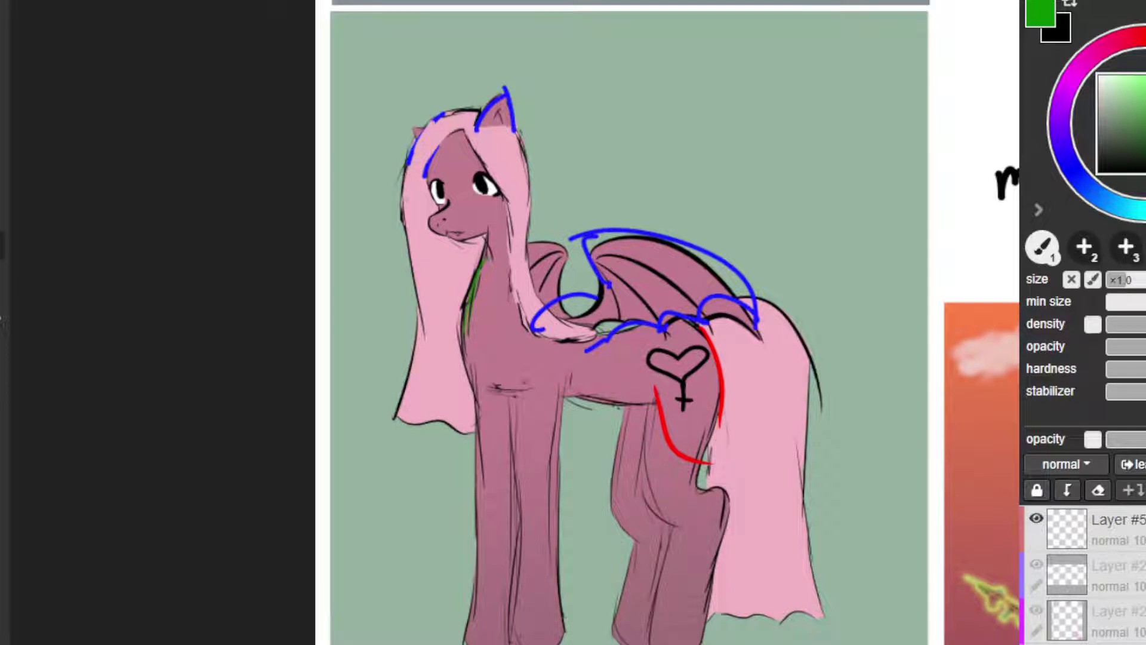
# Step: Change the brush colour to dark purple and trace the front of the pony's neck and chest
pyautogui.click(1090, 189)
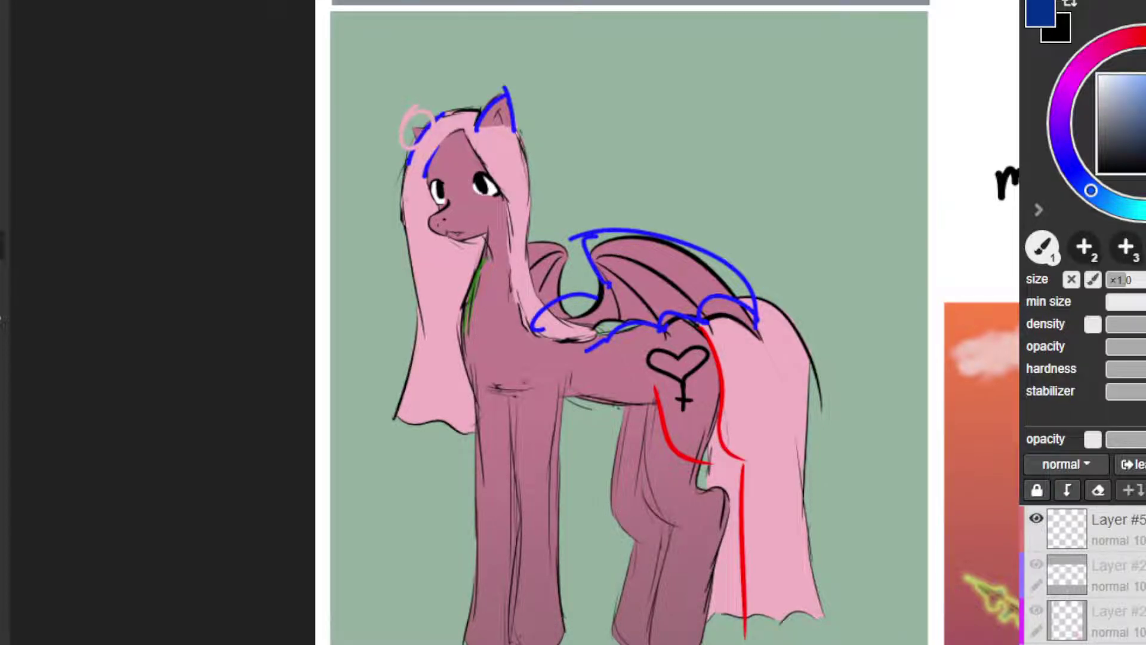
pyautogui.click(1060, 113)
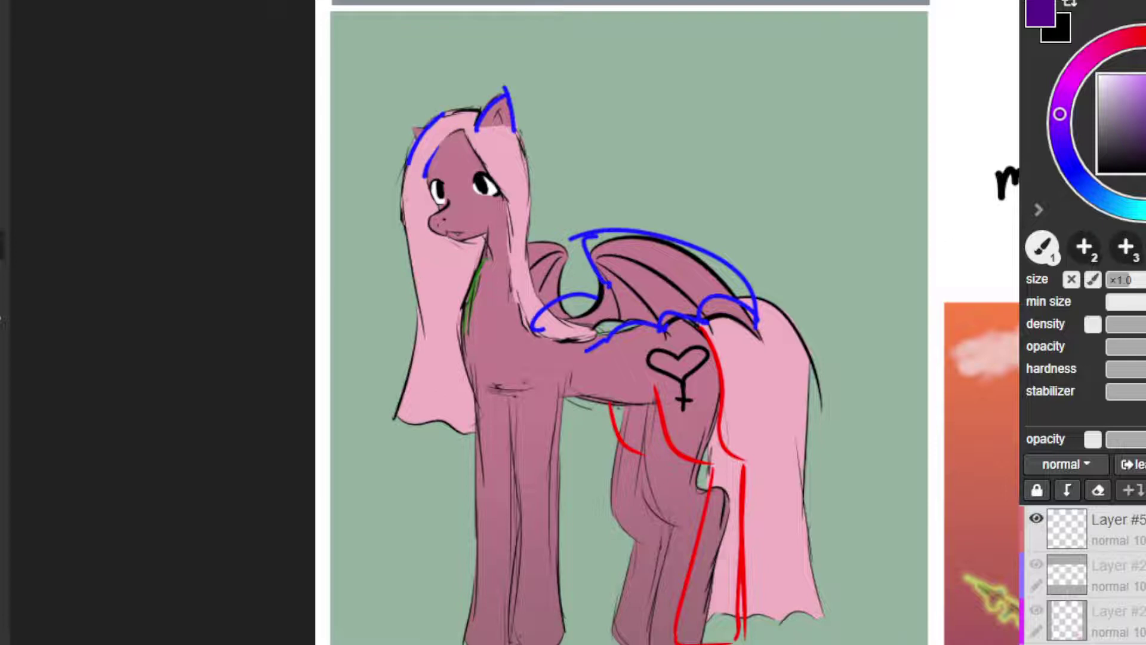
pyautogui.moveTo(485, 263); pyautogui.dragTo(466, 332)
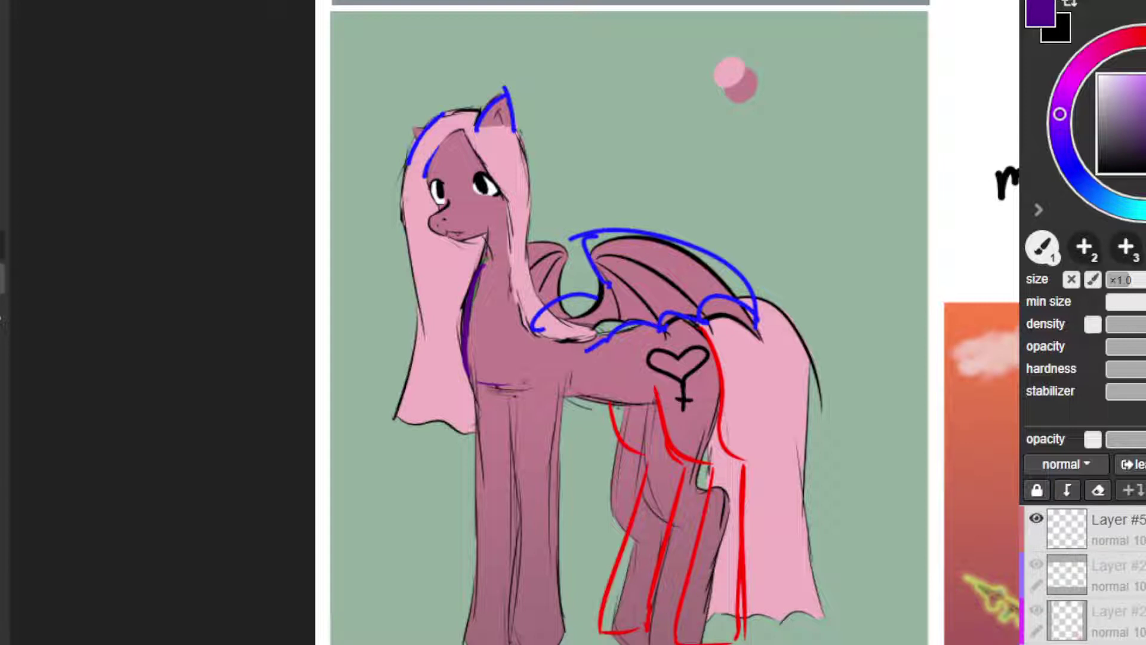
# Step: Try erasing along the neck line, then undo the erasure and the purple neck and chest strokes
pyautogui.press('e')
pyautogui.moveTo(468, 303); pyautogui.dragTo(463, 340)
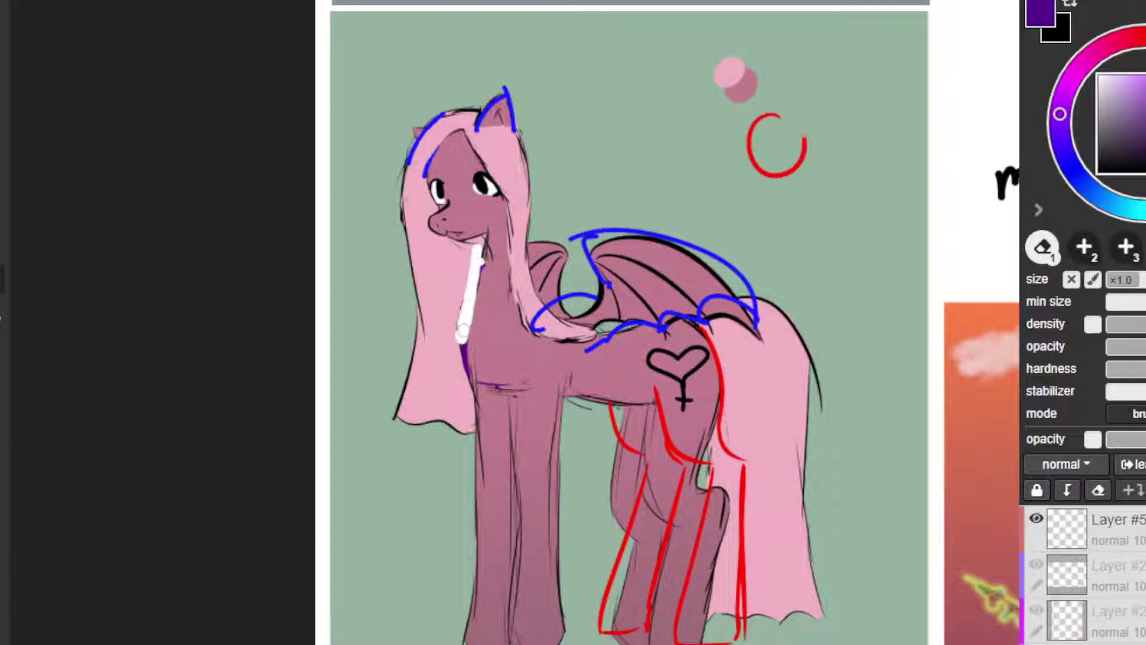
pyautogui.hotkey('ctrl', 'z')
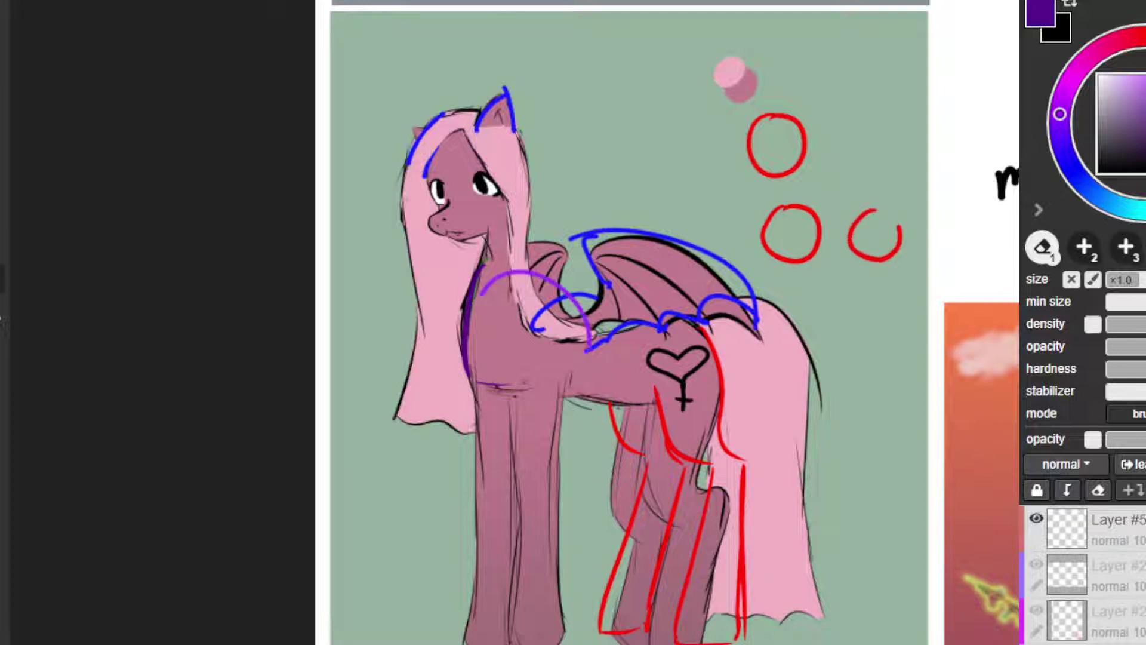
pyautogui.hotkey('ctrl', 'z')
pyautogui.hotkey('ctrl', 'z')
pyautogui.hotkey('ctrl', 'z')
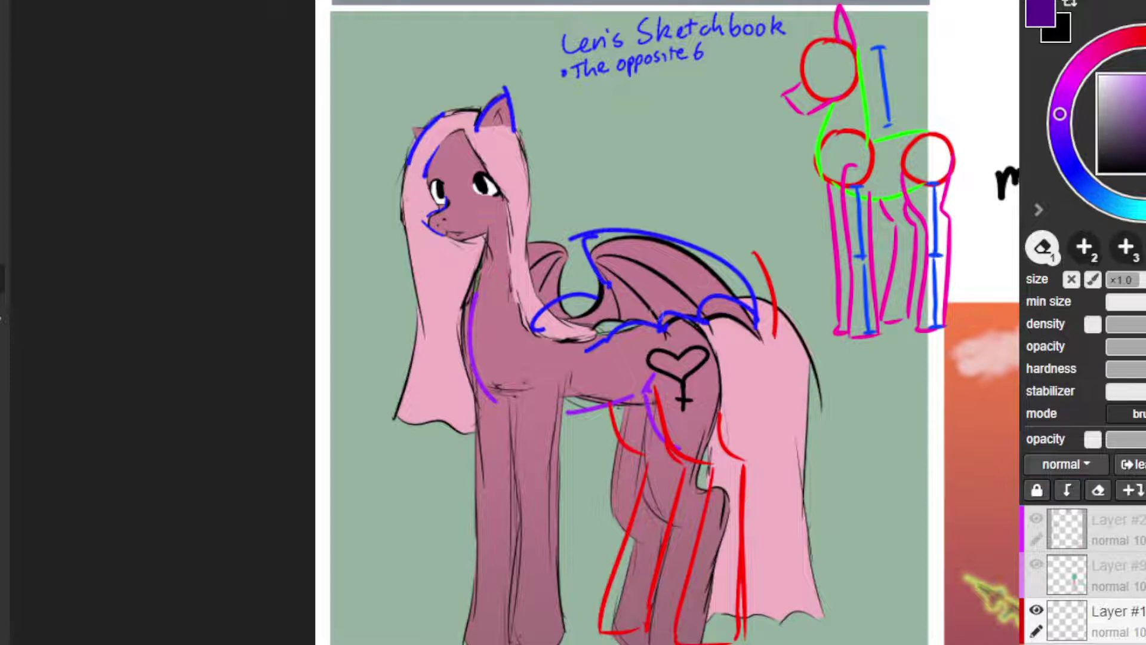
# Step: Switch from the eraser back to the brush and try a tall U-shaped dark purple stroke beside the pink tail
pyautogui.moveTo(575, 133)
pyautogui.mouseDown()
pyautogui.moveTo(595, 95)
pyautogui.moveTo(573, 102)
pyautogui.moveTo(609, 104)
pyautogui.mouseUp()
pyautogui.hotkey('ctrl', 'z')
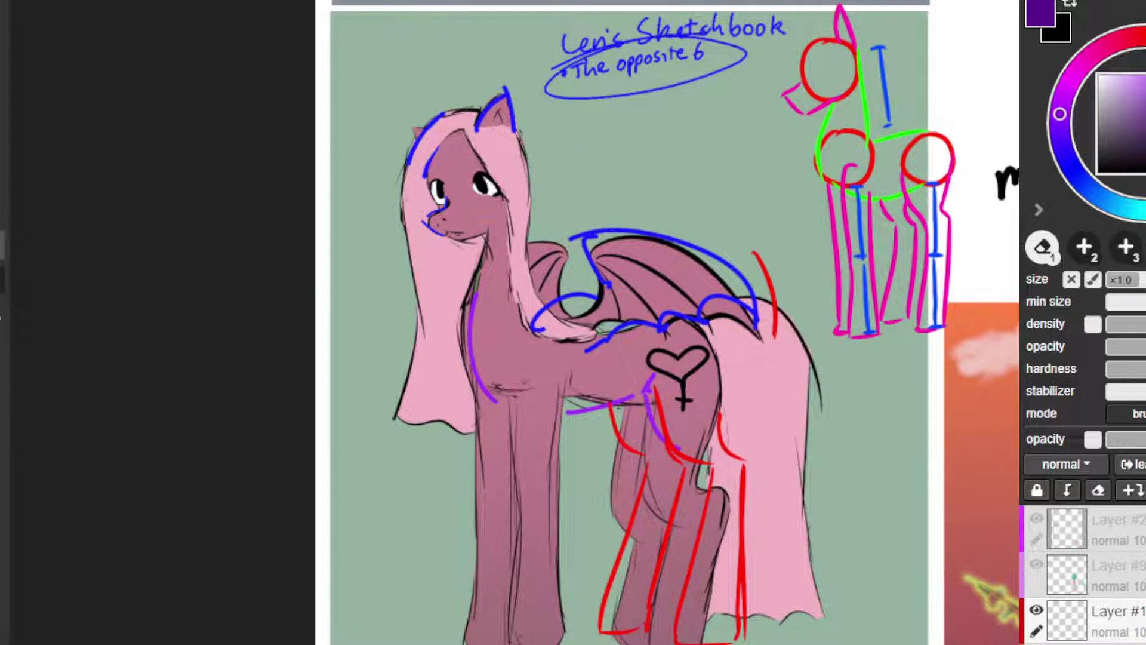
pyautogui.click(2, 245)
pyautogui.hotkey('ctrl', 'z')
pyautogui.moveTo(855, 435); pyautogui.dragTo(881, 445)
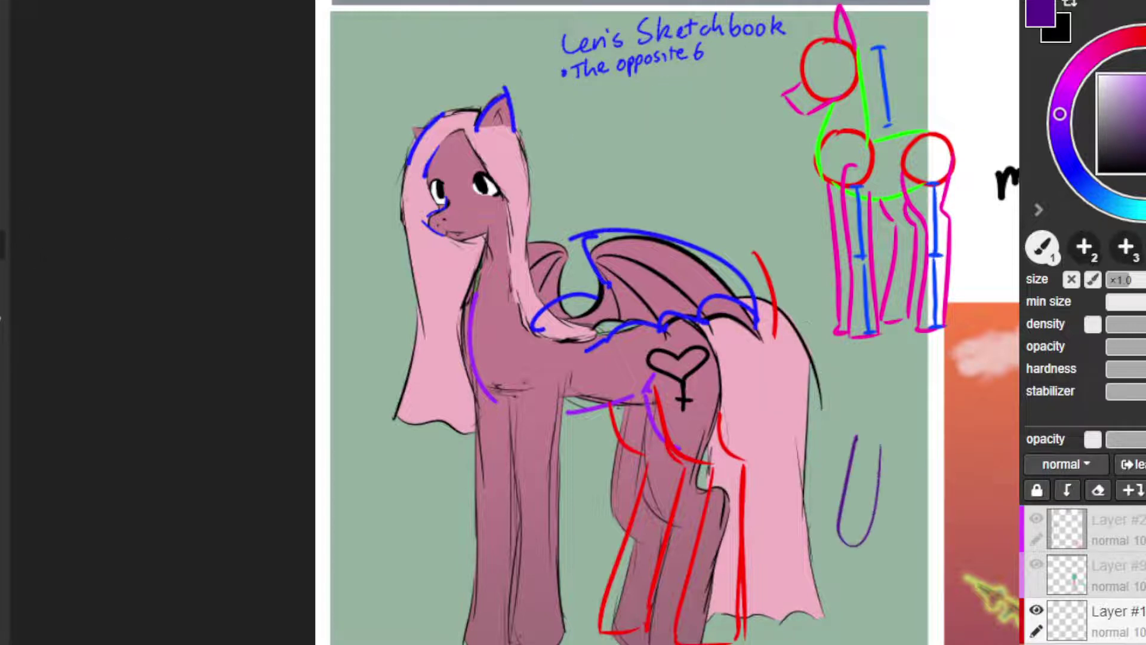
pyautogui.hotkey('ctrl', 'z')
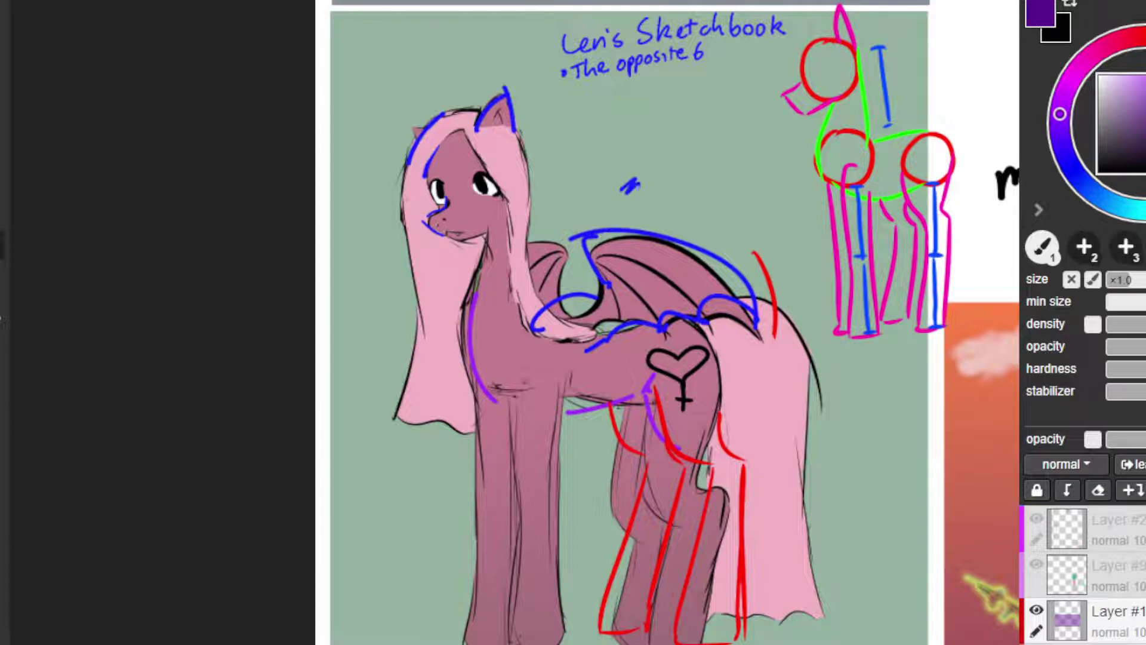
# Step: Try dark purple lines slanting down from the chest along the pony's front legs
pyautogui.moveTo(548, 356)
pyautogui.mouseDown()
pyautogui.moveTo(571, 385)
pyautogui.moveTo(541, 470)
pyautogui.mouseUp()
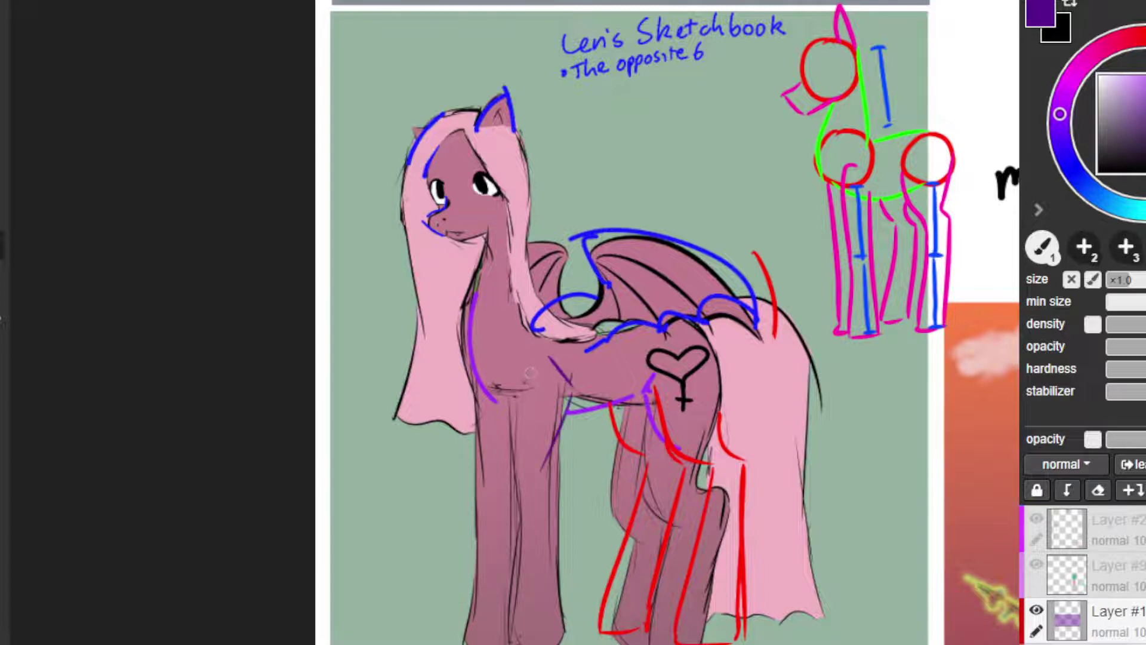
pyautogui.moveTo(517, 387); pyautogui.dragTo(499, 467)
pyautogui.moveTo(561, 429); pyautogui.dragTo(533, 620)
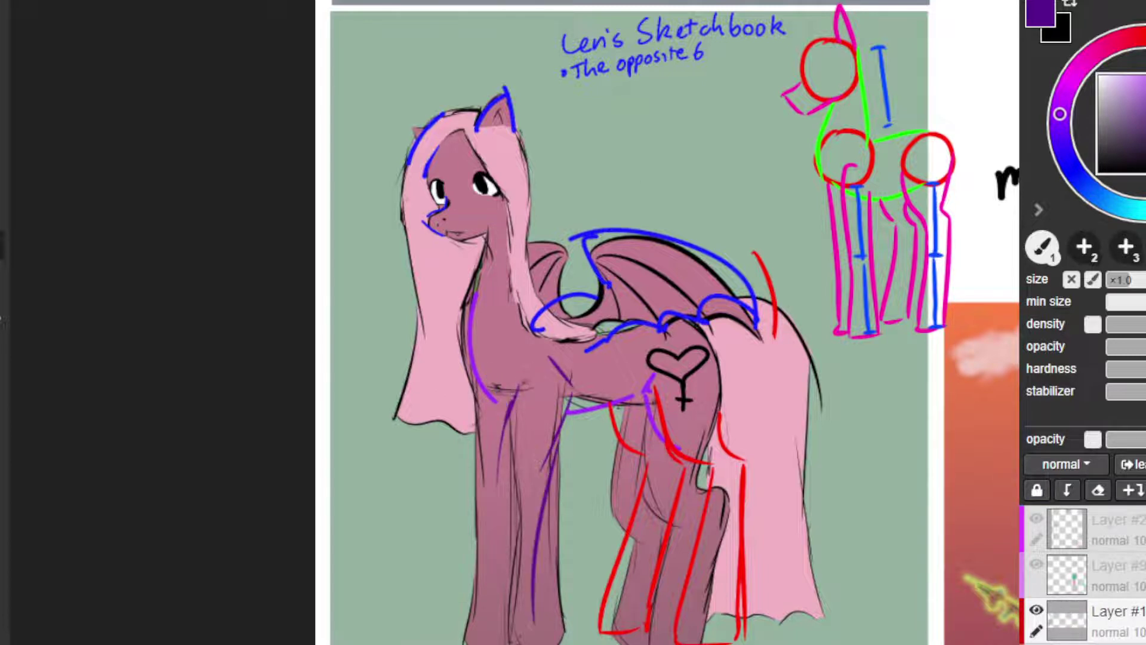
pyautogui.hotkey('ctrl', 'z')
pyautogui.hotkey('ctrl', 'z')
pyautogui.hotkey('ctrl', 'z')
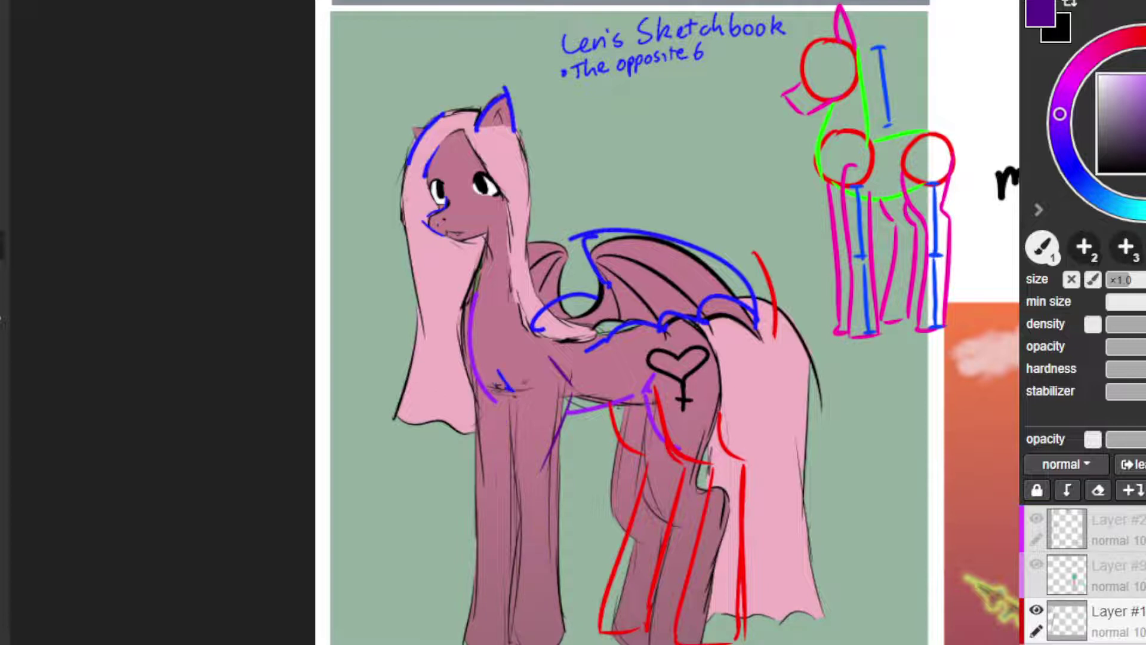
pyautogui.hotkey('ctrl', 'z')
pyautogui.hotkey('ctrl', 'z')
# Step: Outline the front legs in dark purple from chest to hooves and add a short curve behind them
pyautogui.moveTo(543, 363)
pyautogui.mouseDown()
pyautogui.moveTo(562, 384)
pyautogui.moveTo(575, 579)
pyautogui.mouseUp()
pyautogui.moveTo(515, 413); pyautogui.dragTo(483, 633)
pyautogui.moveTo(577, 565)
pyautogui.mouseDown()
pyautogui.moveTo(573, 630)
pyautogui.moveTo(543, 642)
pyautogui.mouseUp()
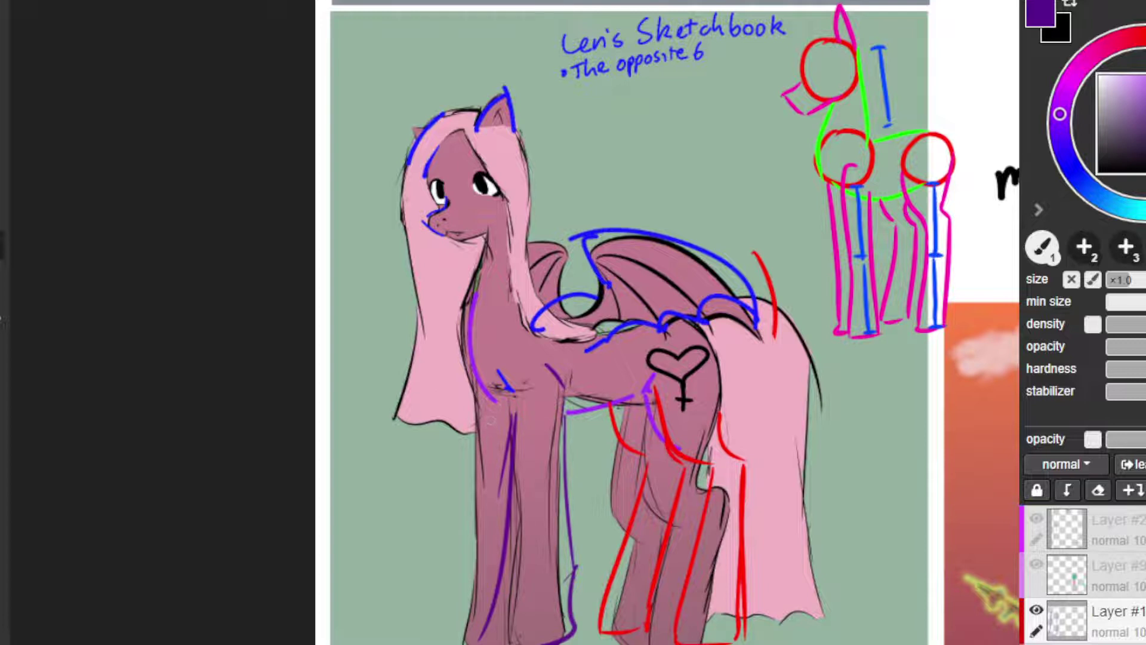
pyautogui.moveTo(573, 425); pyautogui.dragTo(593, 495)
# Step: Try a large dark purple bulge ahead of the front legs and close the short curve behind them
pyautogui.moveTo(500, 457); pyautogui.dragTo(448, 514)
pyautogui.moveTo(496, 471)
pyautogui.mouseDown()
pyautogui.moveTo(437, 550)
pyautogui.moveTo(447, 588)
pyautogui.moveTo(499, 548)
pyautogui.mouseUp()
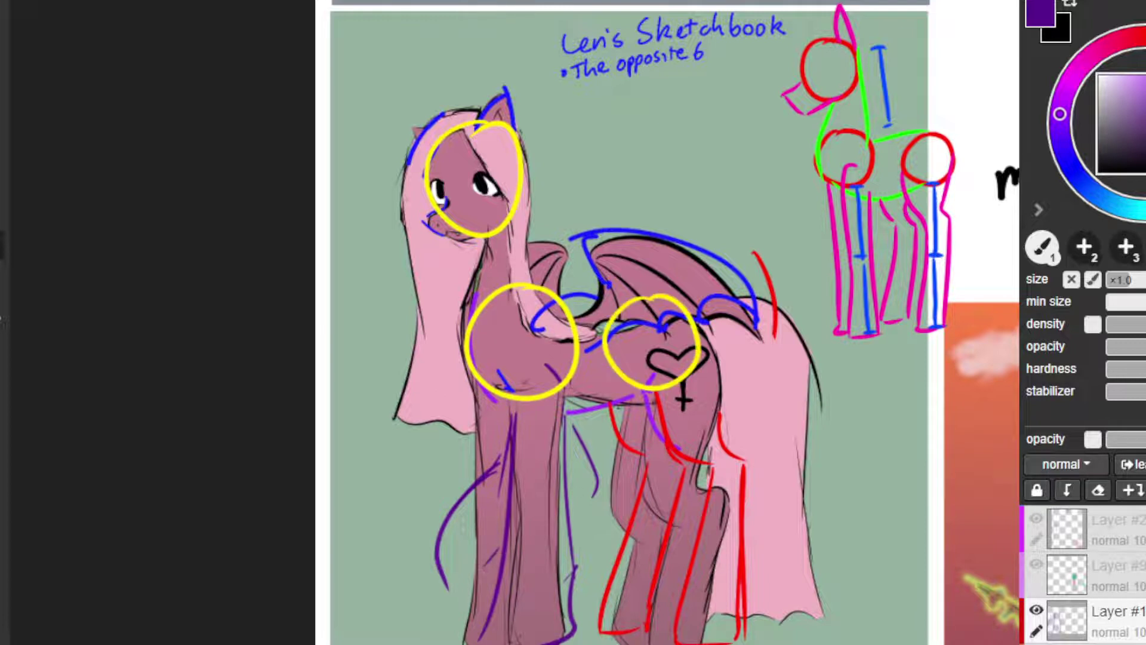
pyautogui.moveTo(593, 486); pyautogui.dragTo(572, 506)
# Step: Join the yellow head and chest circles with two neck lines and draw a yellow arrow beneath the belly
pyautogui.moveTo(520, 138); pyautogui.dragTo(558, 291)
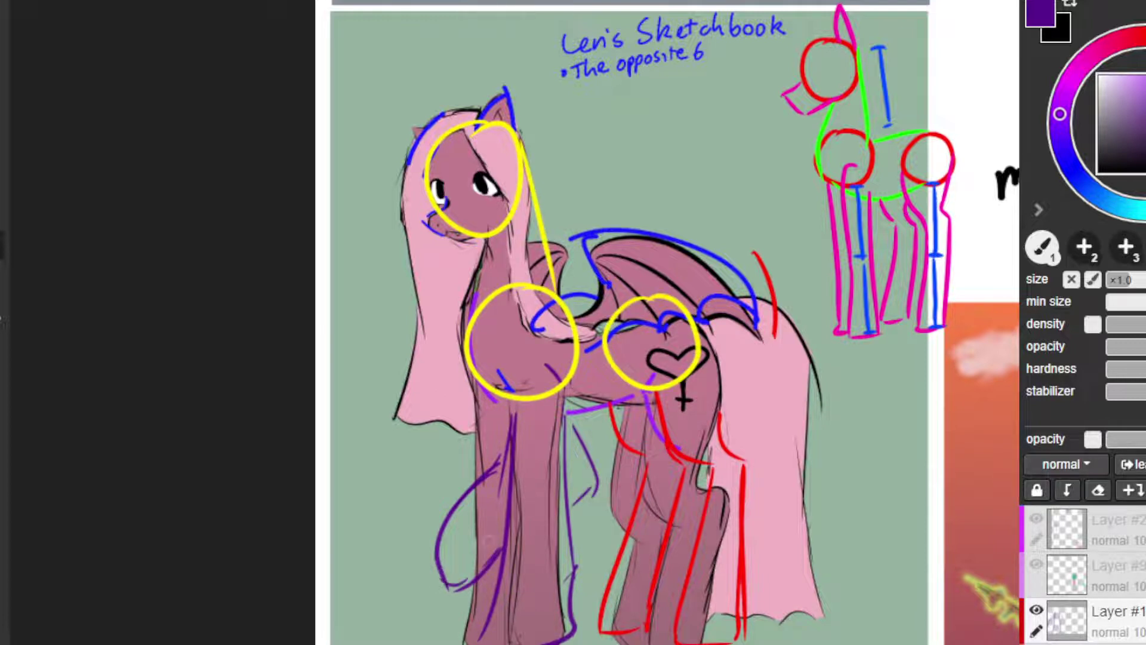
pyautogui.moveTo(489, 238); pyautogui.dragTo(463, 386)
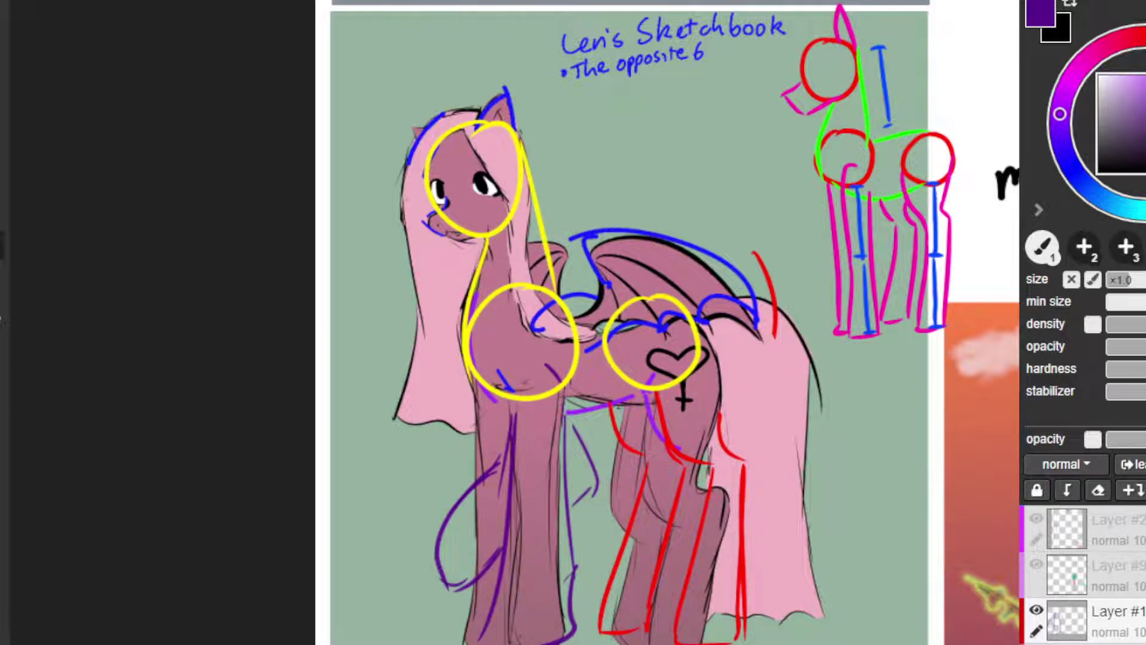
pyautogui.moveTo(572, 425)
pyautogui.mouseDown()
pyautogui.moveTo(648, 425)
pyautogui.moveTo(632, 451)
pyautogui.mouseUp()
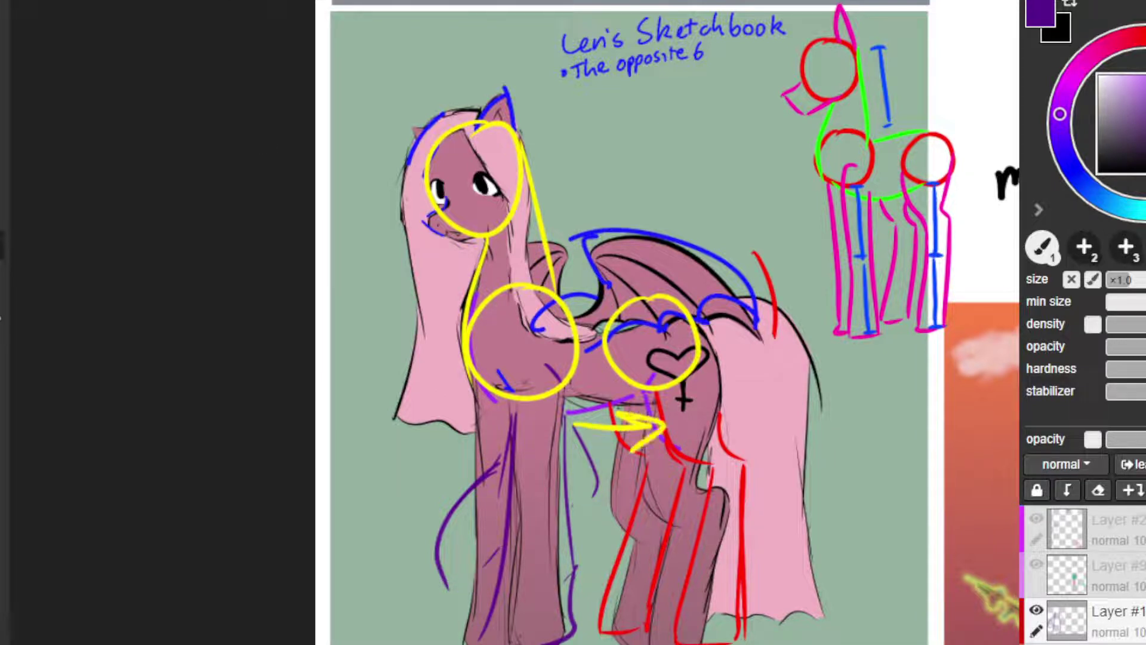
# Step: Undo the dark purple bulge ahead of the front legs and the closing stroke behind them
pyautogui.hotkey('ctrl', 'z')
pyautogui.hotkey('ctrl', 'z')
pyautogui.hotkey('ctrl', 'z')
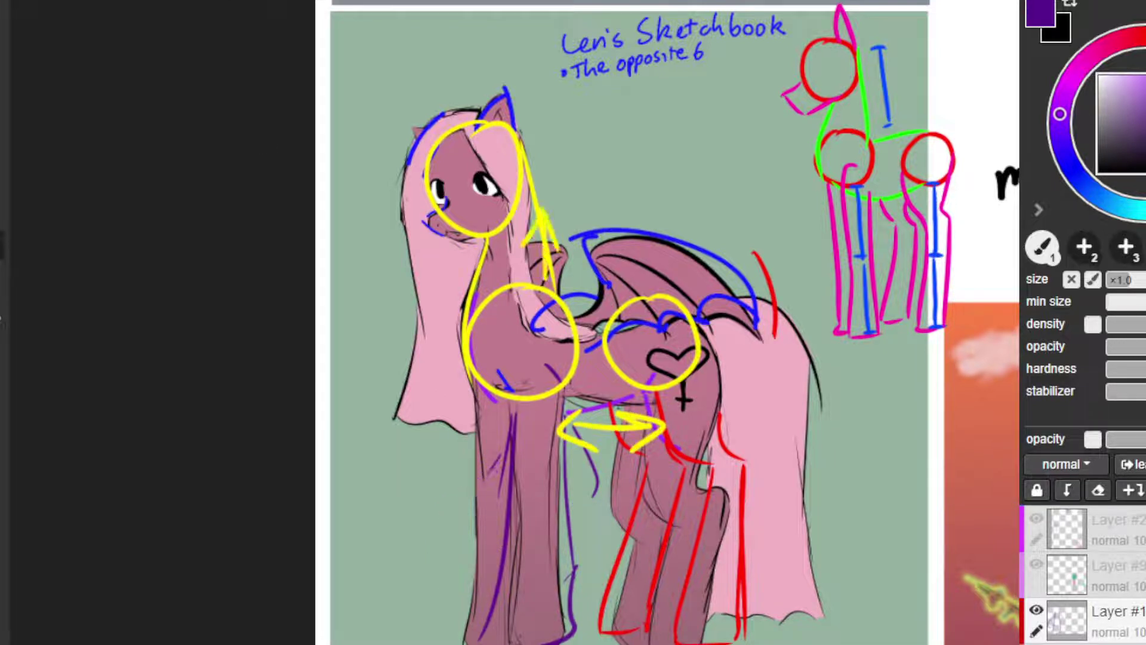
# Step: Try a yellow double-headed arrow along the back of the pony's neck
pyautogui.moveTo(534, 269); pyautogui.dragTo(561, 267)
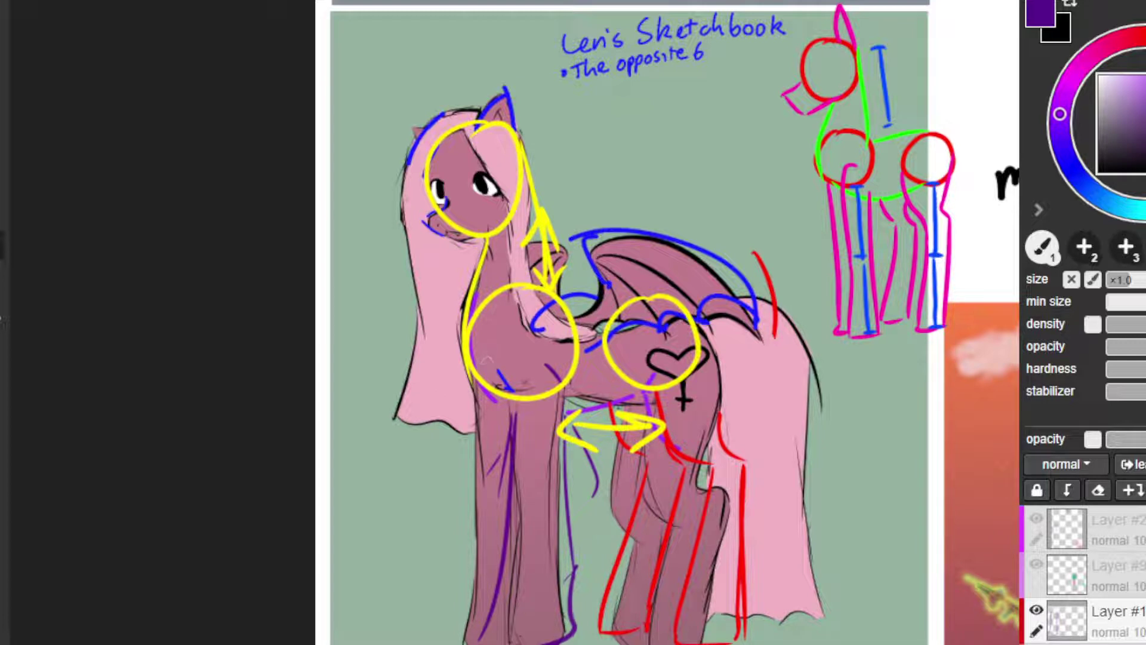
pyautogui.hotkey('ctrl', 'z')
pyautogui.hotkey('ctrl', 'z')
pyautogui.hotkey('ctrl', 'z')
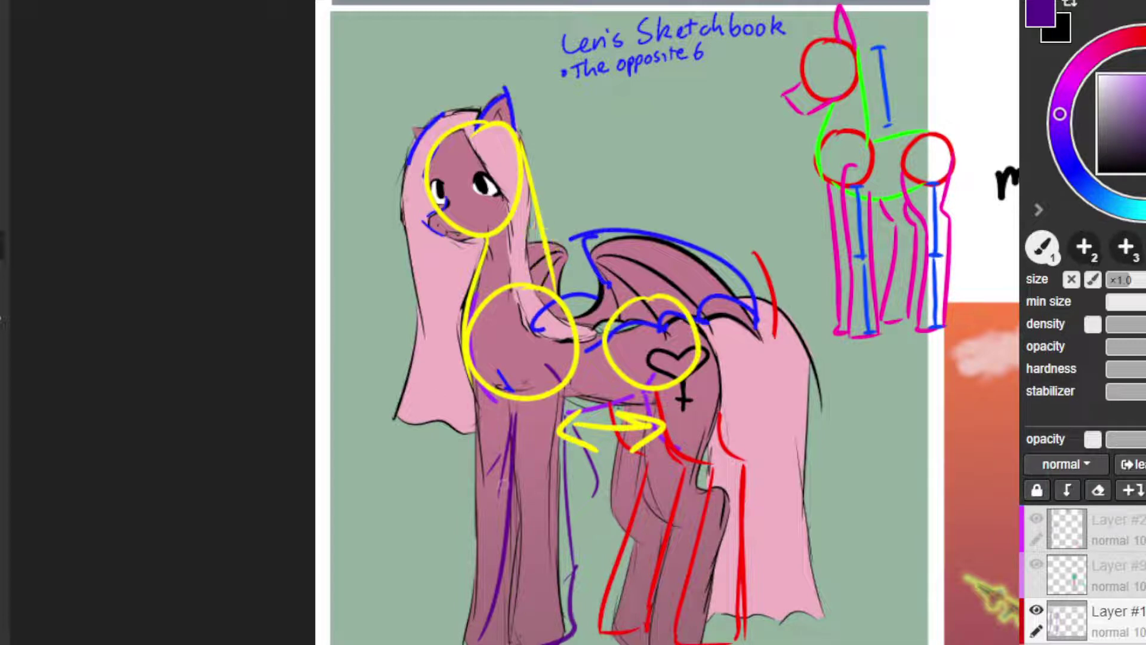
# Step: Try a large dark purple bulge ahead of the front legs and a closed short curve behind them
pyautogui.moveTo(597, 483); pyautogui.dragTo(548, 500)
pyautogui.moveTo(511, 445)
pyautogui.mouseDown()
pyautogui.moveTo(439, 425)
pyautogui.moveTo(417, 468)
pyautogui.mouseUp()
pyautogui.moveTo(443, 426); pyautogui.dragTo(406, 490)
pyautogui.moveTo(506, 502); pyautogui.dragTo(475, 488)
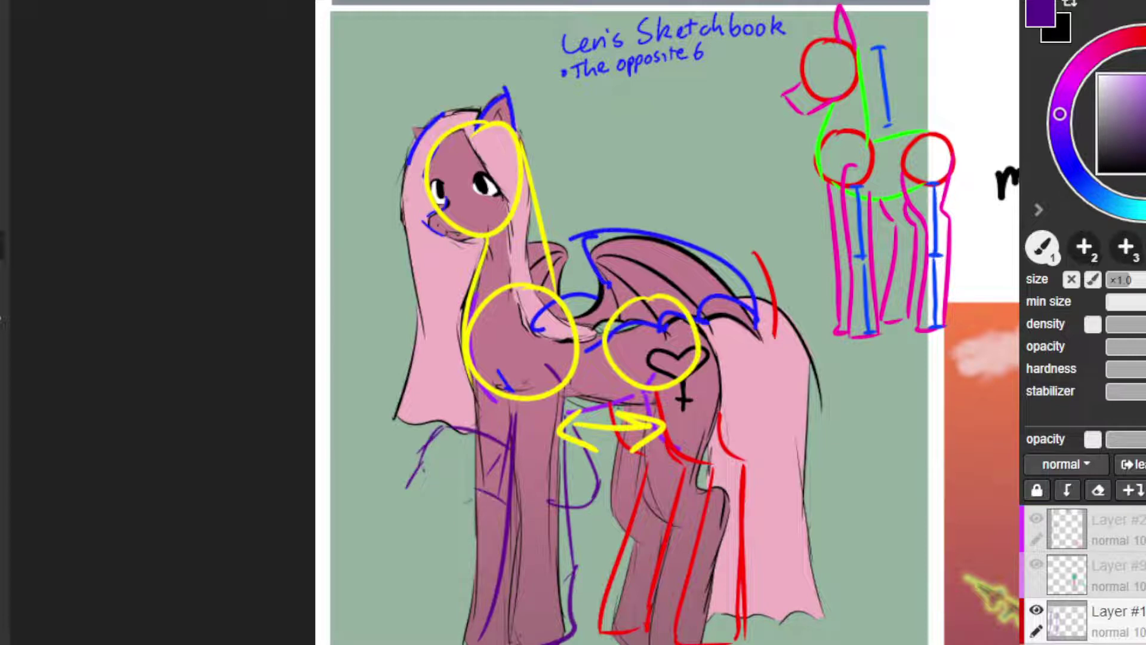
pyautogui.moveTo(399, 484)
pyautogui.mouseDown()
pyautogui.moveTo(471, 500)
pyautogui.moveTo(439, 506)
pyautogui.mouseUp()
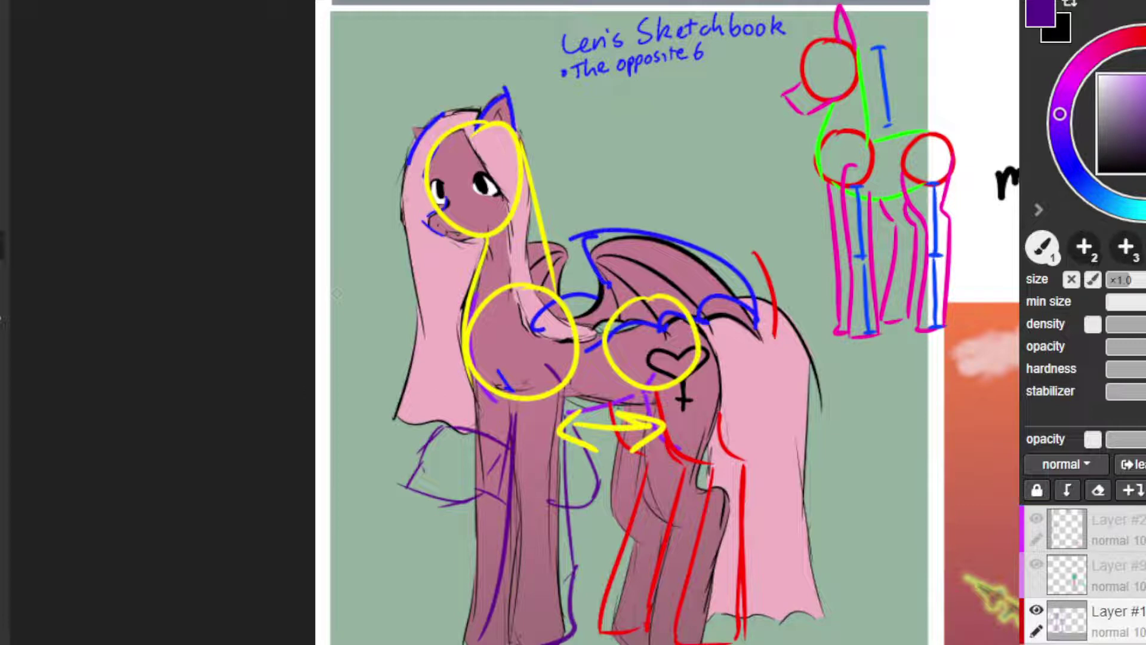
# Step: Erase the dark purple bulge ahead of the front legs and the short curve behind them
pyautogui.press('e')
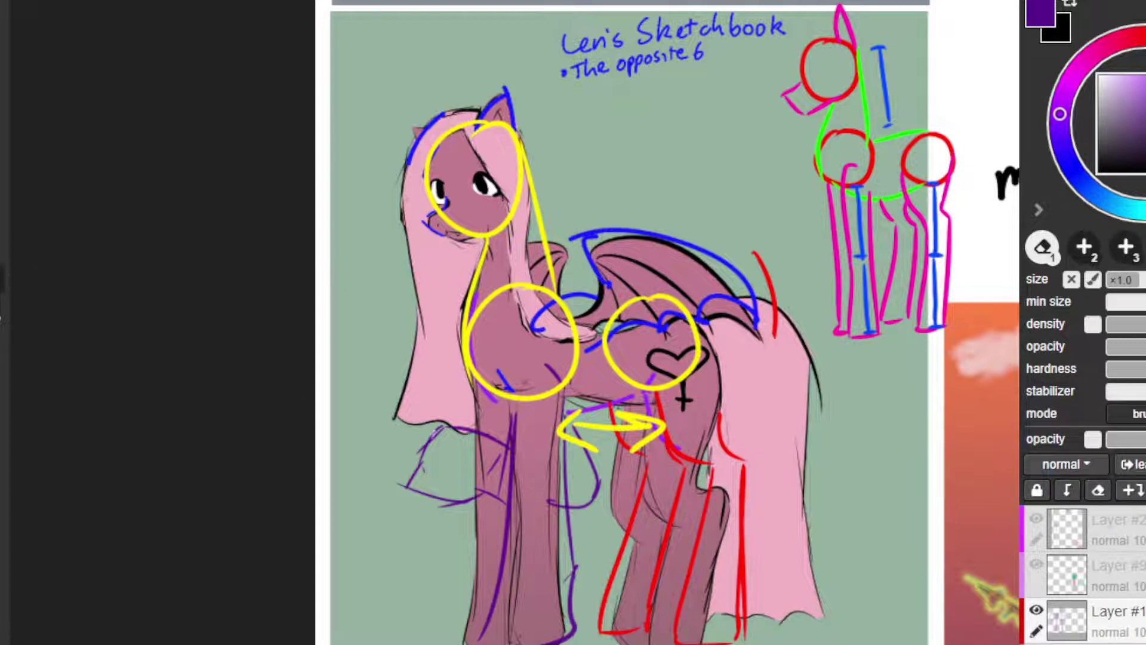
pyautogui.moveTo(409, 457)
pyautogui.mouseDown()
pyautogui.moveTo(453, 425)
pyautogui.moveTo(496, 438)
pyautogui.moveTo(494, 454)
pyautogui.mouseUp()
pyautogui.moveTo(481, 504); pyautogui.dragTo(422, 494)
pyautogui.moveTo(505, 441); pyautogui.dragTo(501, 502)
pyautogui.moveTo(586, 448); pyautogui.dragTo(586, 544)
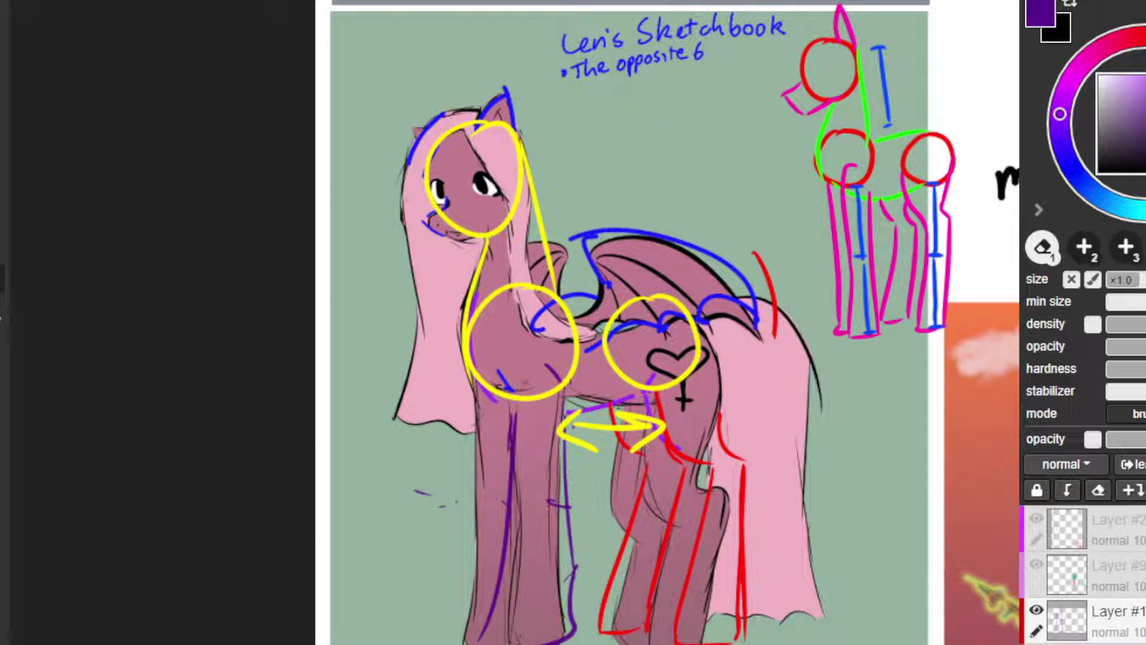
# Step: Try green back and belly lines between the yellow chest and hip circles, and draw blue check marks behind the tail
pyautogui.moveTo(617, 307); pyautogui.dragTo(656, 296)
pyautogui.hotkey('ctrl', 'z')
pyautogui.moveTo(564, 301); pyautogui.dragTo(633, 297)
pyautogui.moveTo(852, 422); pyautogui.dragTo(873, 392)
pyautogui.moveTo(495, 386); pyautogui.dragTo(633, 368)
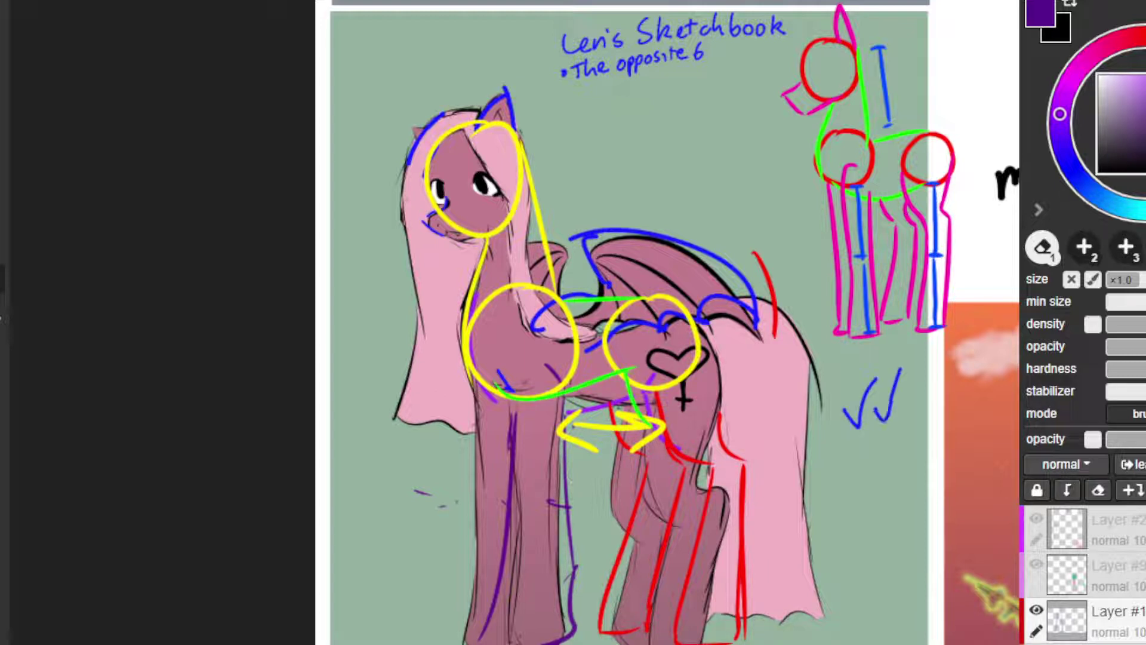
pyautogui.moveTo(702, 326); pyautogui.dragTo(695, 418)
# Step: Undo the green body lines and the front head of the yellow arrow beneath the belly
pyautogui.hotkey('ctrl', 'z')
pyautogui.hotkey('ctrl', 'z')
pyautogui.hotkey('ctrl', 'z')
pyautogui.hotkey('ctrl', 'z')
pyautogui.hotkey('ctrl', 'z')
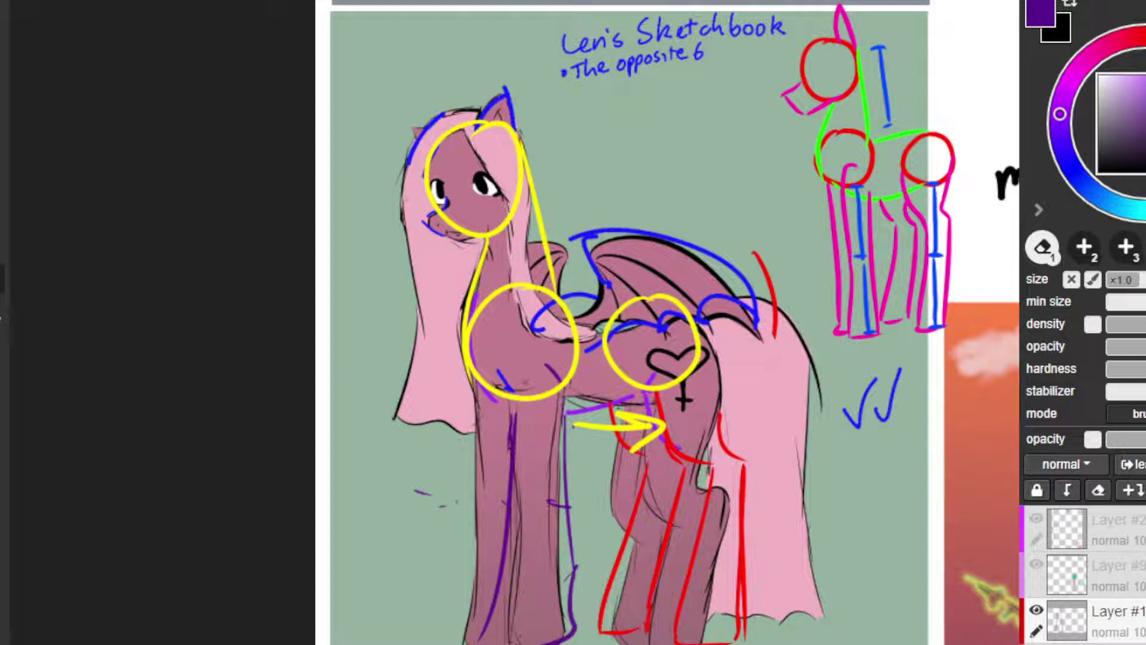
# Step: Undo the head of the light purple arrow pointing at the LILAC STORY unicorn's back
pyautogui.moveTo(762, 179); pyautogui.dragTo(617, 165)
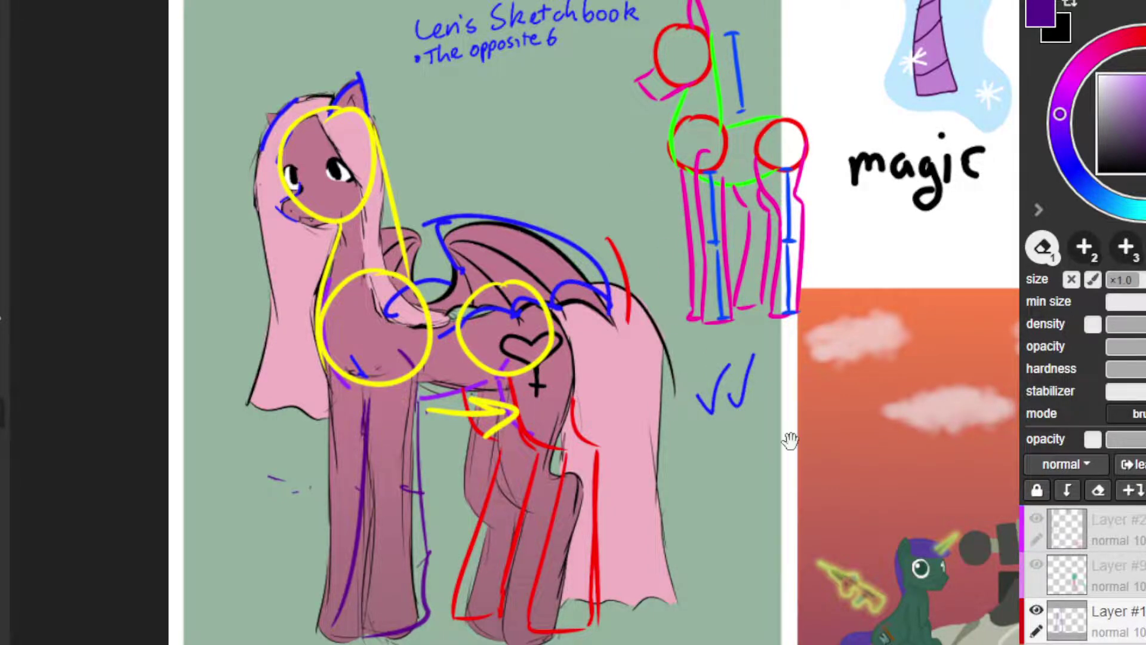
pyautogui.moveTo(788, 440)
pyautogui.mouseDown()
pyautogui.moveTo(567, 396)
pyautogui.moveTo(322, 282)
pyautogui.moveTo(230, 643)
pyautogui.moveTo(264, 644)
pyautogui.mouseUp()
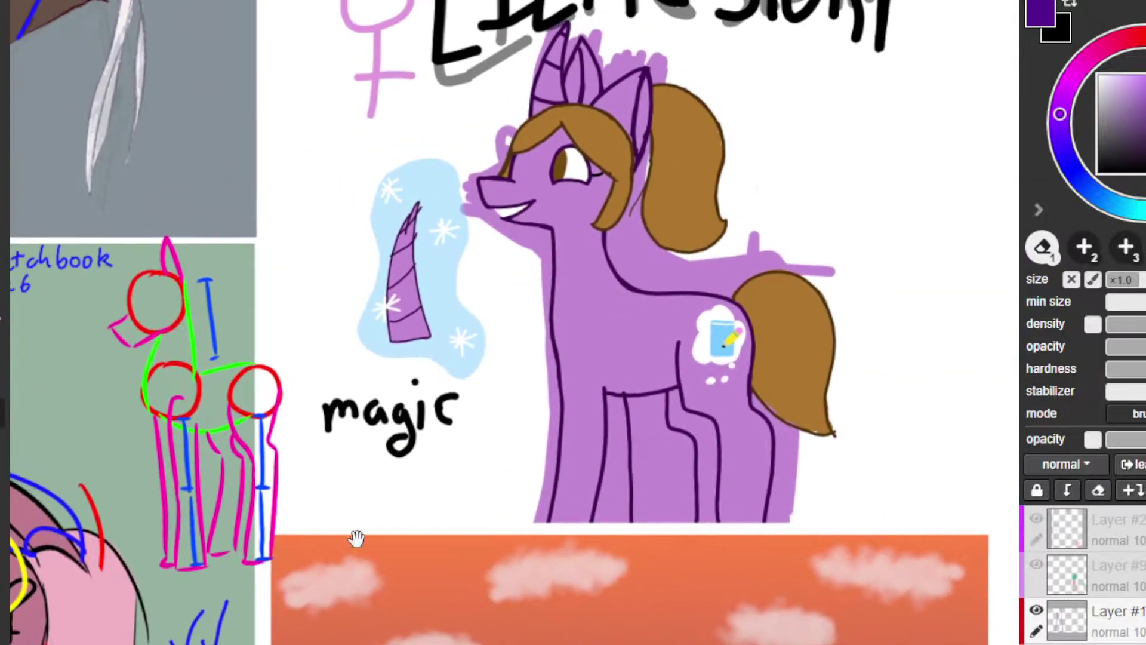
pyautogui.moveTo(479, 387)
pyautogui.mouseDown()
pyautogui.moveTo(478, 473)
pyautogui.moveTo(456, 558)
pyautogui.moveTo(450, 525)
pyautogui.moveTo(445, 542)
pyautogui.mouseUp()
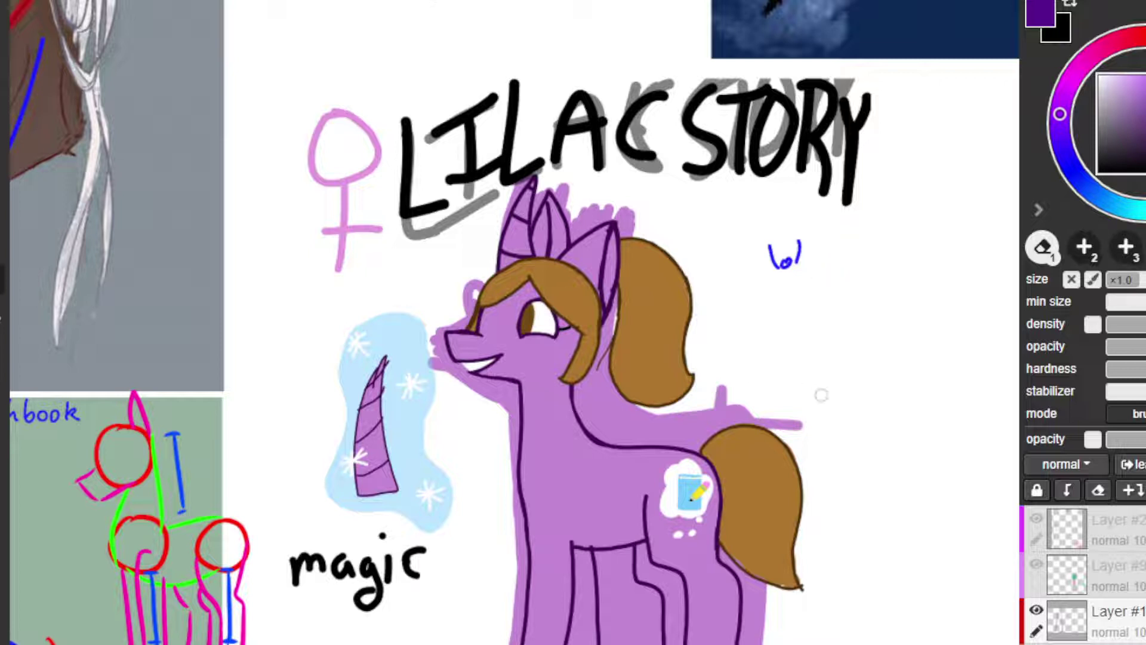
pyautogui.moveTo(857, 396); pyautogui.dragTo(870, 335)
pyautogui.moveTo(839, 285); pyautogui.dragTo(837, 297)
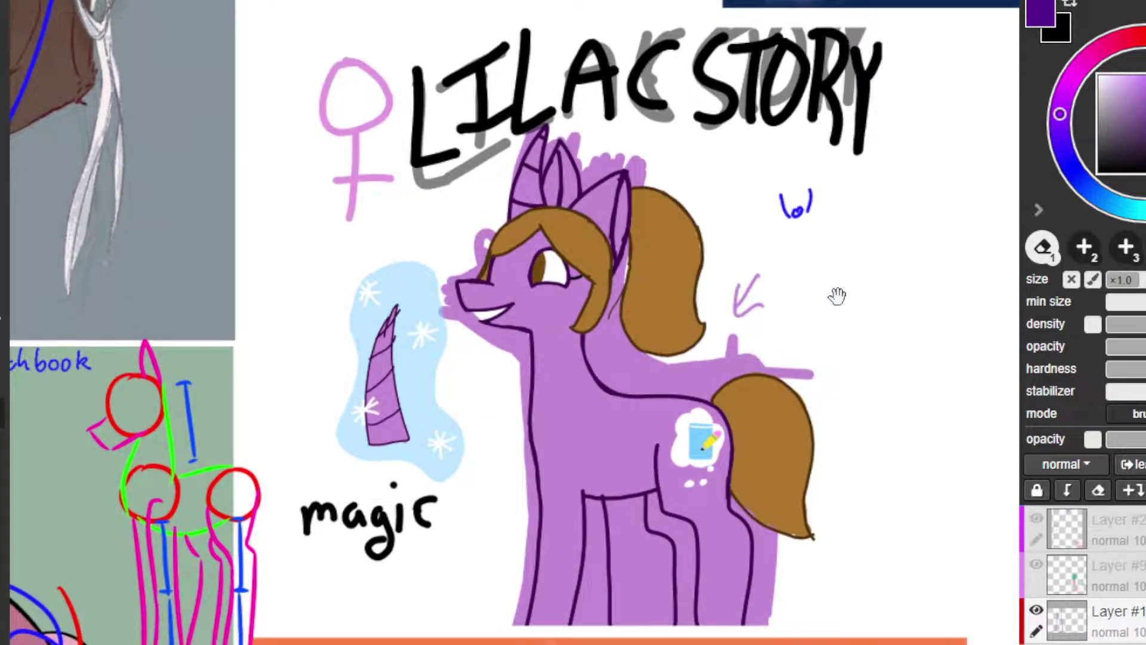
pyautogui.hotkey('ctrl', 'z')
pyautogui.hotkey('ctrl', 'z')
pyautogui.hotkey('ctrl', 'z')
# Step: Try a short blue curve on the LILAC STORY unicorn's neck, just below the ear
pyautogui.moveTo(613, 302); pyautogui.dragTo(612, 359)
pyautogui.hotkey('ctrl', 'z')
pyautogui.moveTo(619, 284); pyautogui.dragTo(613, 349)
pyautogui.hotkey('ctrl', 'z')
pyautogui.hotkey('ctrl', 'z')
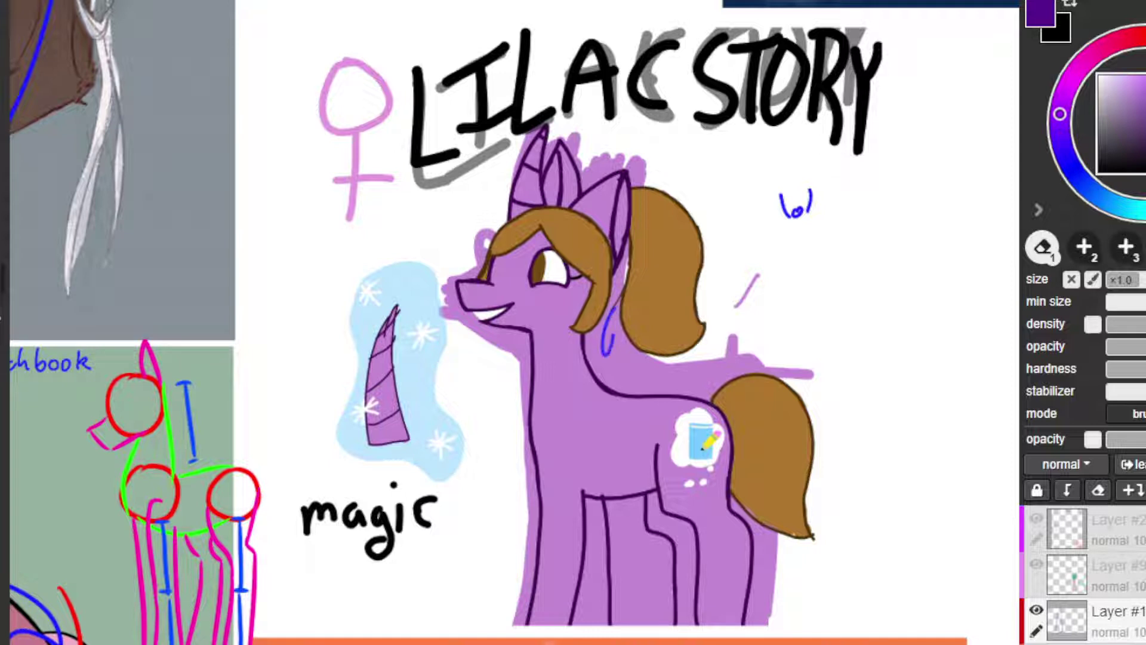
pyautogui.hotkey('ctrl', 'z')
# Step: Draw a short blue guide stroke across the gap between the unicorn's neck and ponytail
pyautogui.moveTo(588, 352); pyautogui.dragTo(621, 327)
pyautogui.hotkey('ctrl', 'z')
pyautogui.hotkey('ctrl', 'z')
pyautogui.hotkey('ctrl', 'z')
pyautogui.hotkey('ctrl', 'z')
pyautogui.hotkey('ctrl', 'z')
pyautogui.hotkey('ctrl', 'z')
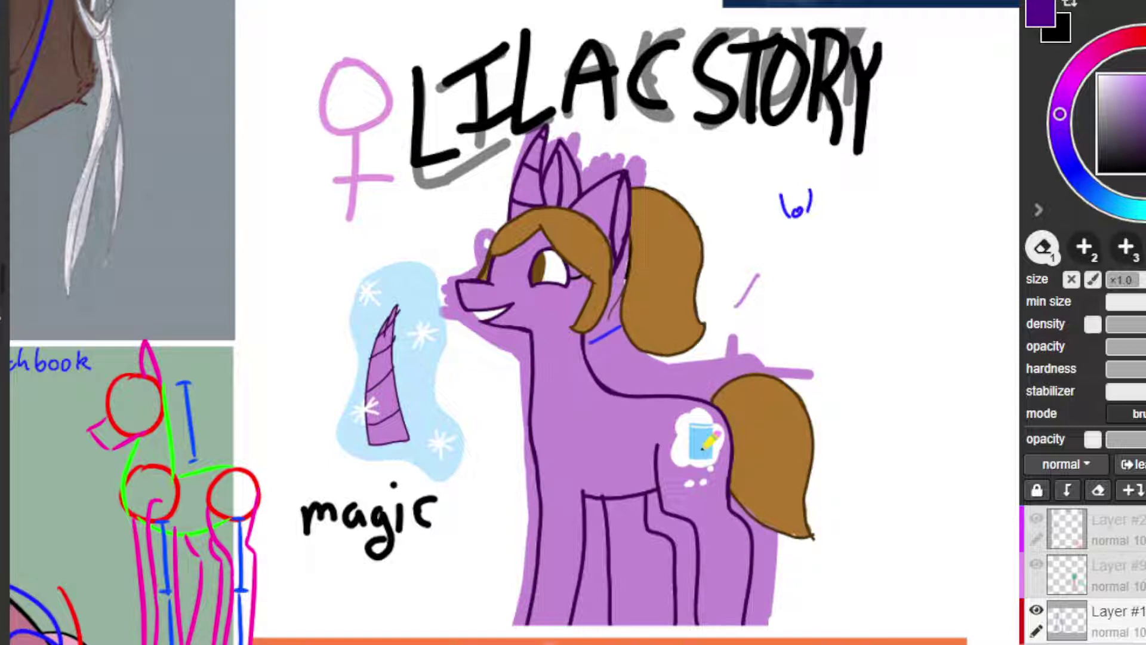
# Step: Mark the empty space ahead of the chest in blue and outline the gap between the legs in cyan
pyautogui.moveTo(511, 381)
pyautogui.mouseDown()
pyautogui.moveTo(527, 369)
pyautogui.moveTo(513, 451)
pyautogui.mouseUp()
pyautogui.hotkey('ctrl', 'z')
pyautogui.hotkey('ctrl', 'z')
pyautogui.moveTo(628, 276); pyautogui.dragTo(590, 378)
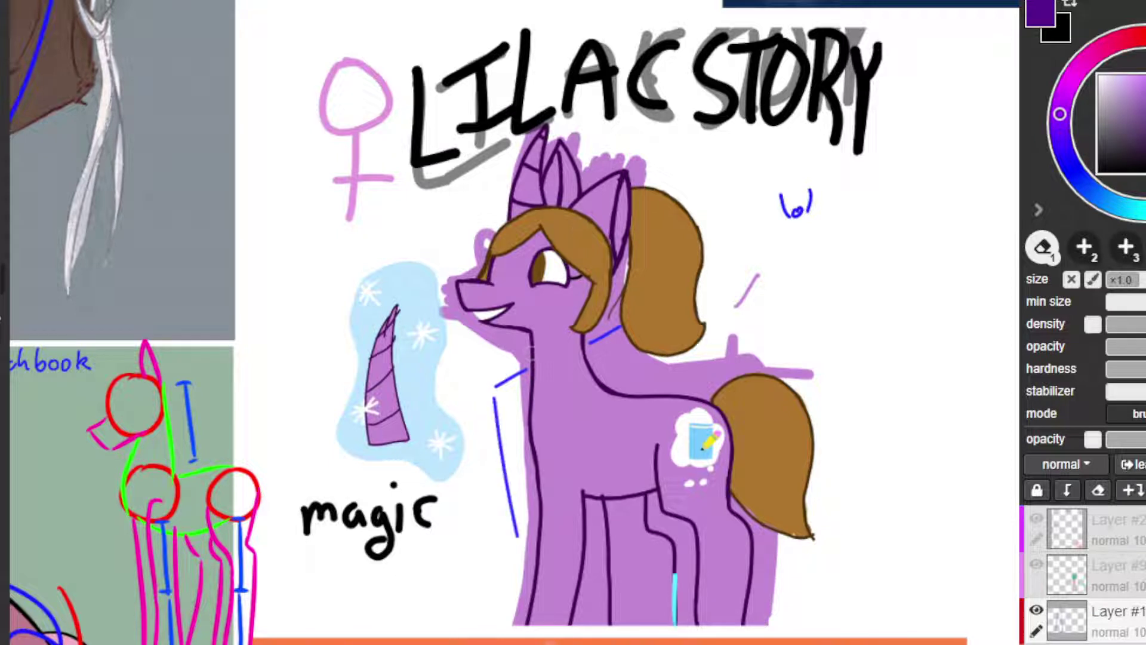
pyautogui.moveTo(643, 511); pyautogui.dragTo(639, 496)
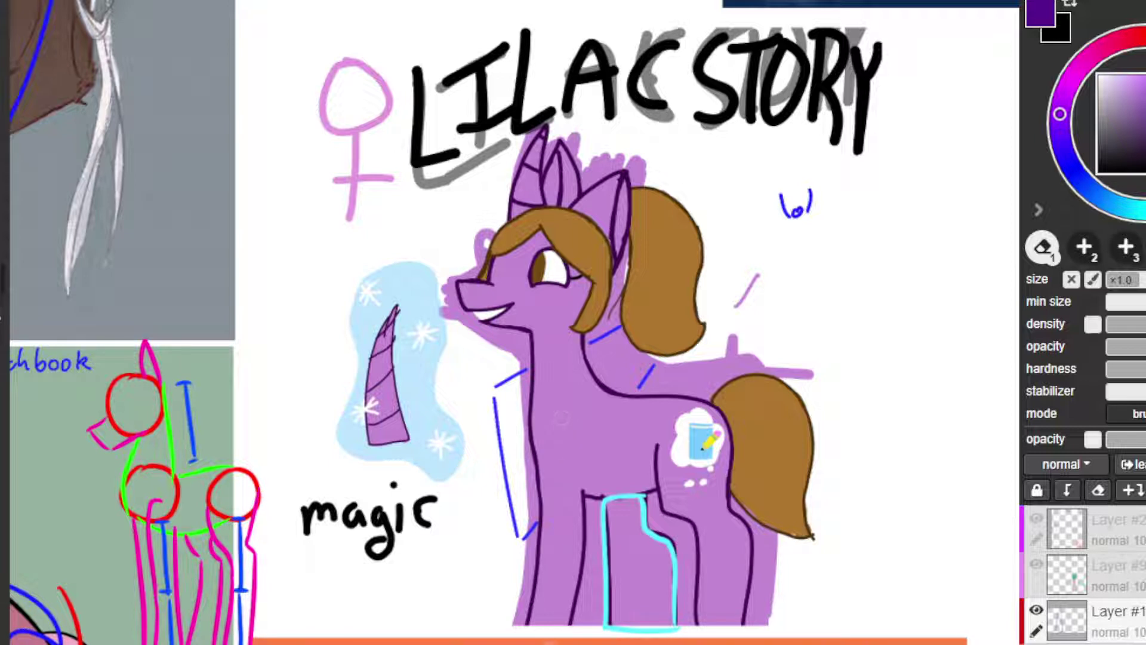
# Step: Try white and dark purple sampled from the canvas as the drawing colour
pyautogui.keyDown('alt'); pyautogui.click(787, 323); pyautogui.keyUp('alt')
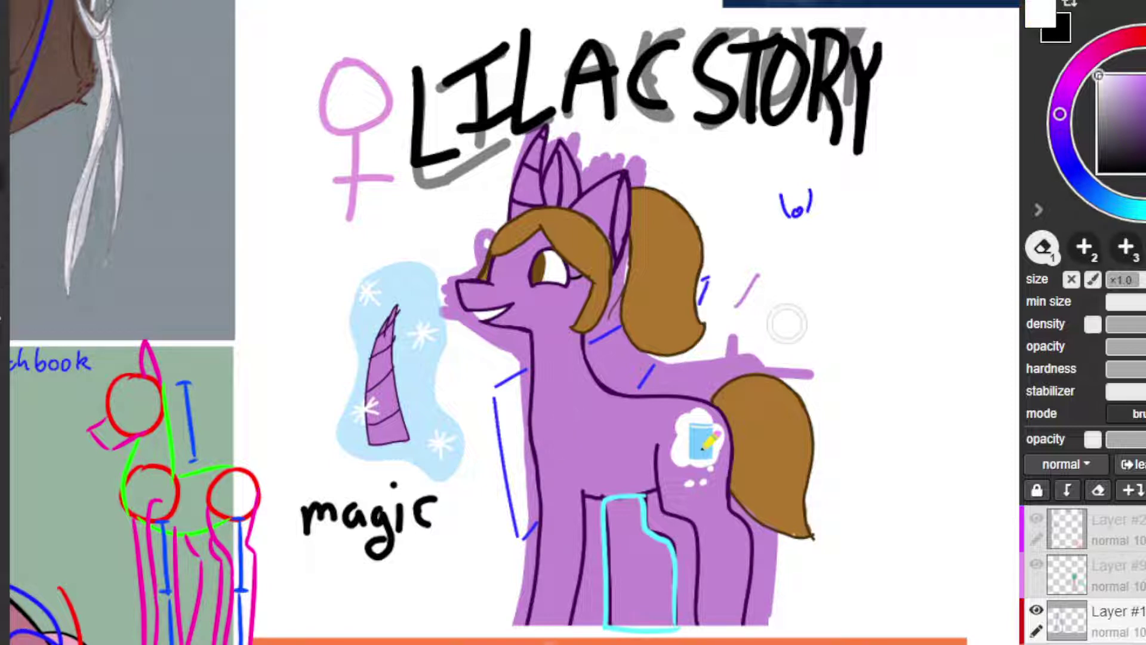
pyautogui.keyDown('alt'); pyautogui.click(660, 396); pyautogui.keyUp('alt')
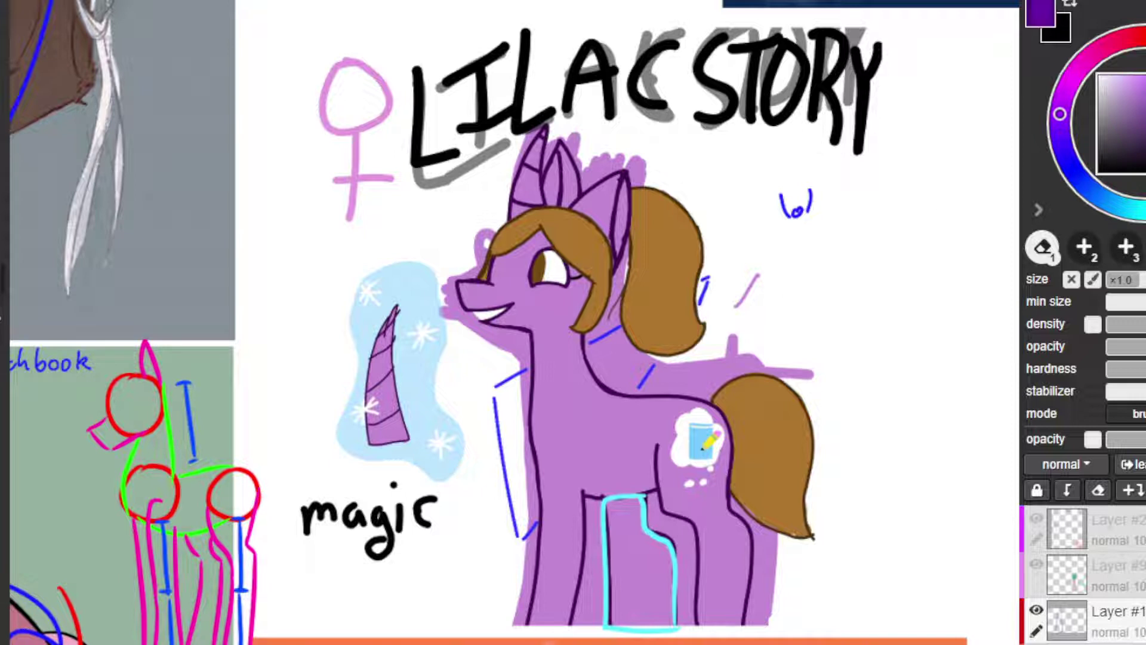
pyautogui.hotkey('ctrl', 'z')
pyautogui.hotkey('ctrl', 'z')
pyautogui.hotkey('ctrl', 'z')
# Step: Switch to the brush with a bright magenta colour and shade the red patch ahead of the unicorn's chest
pyautogui.click(2, 245)
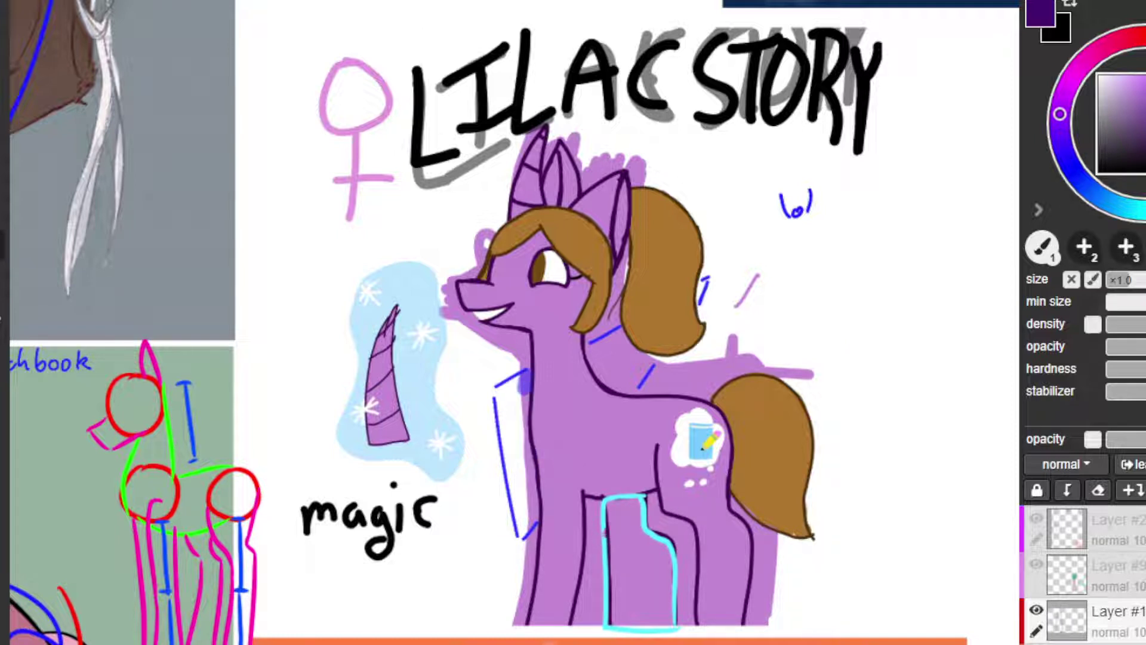
pyautogui.click(1144, 123)
pyautogui.click(1144, 85)
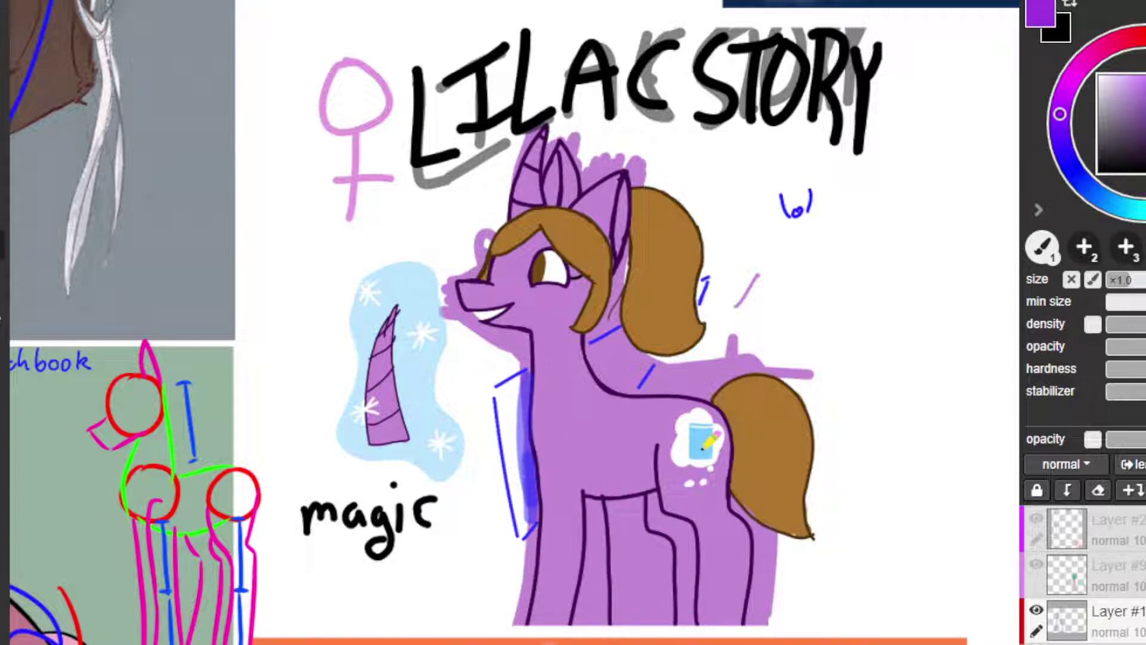
pyautogui.click(1063, 95)
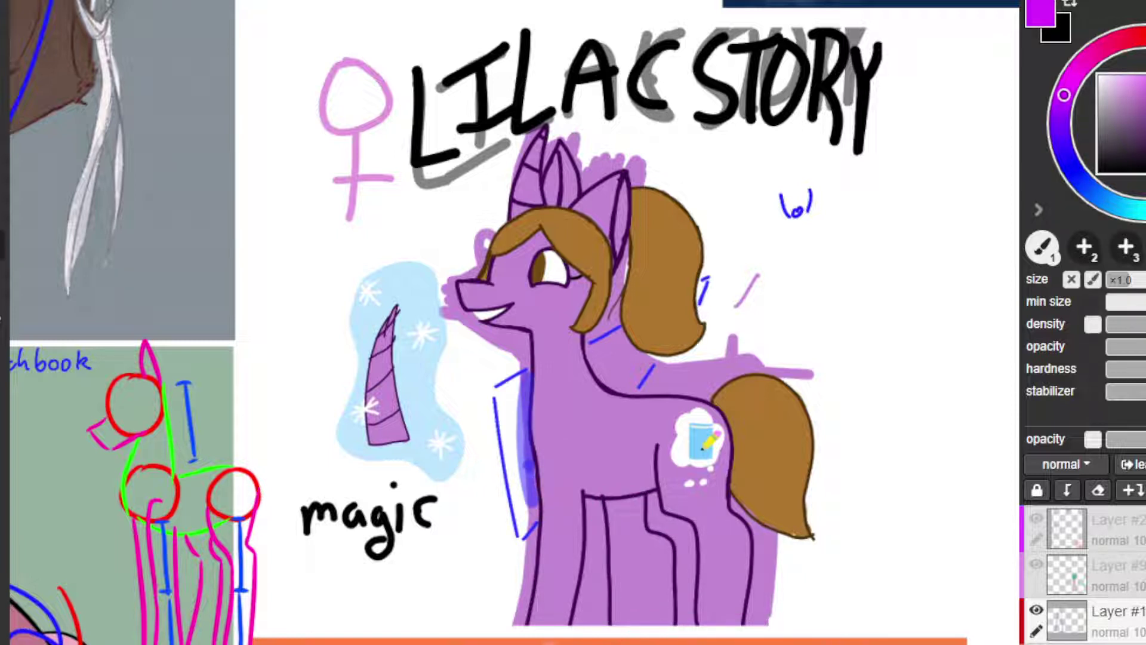
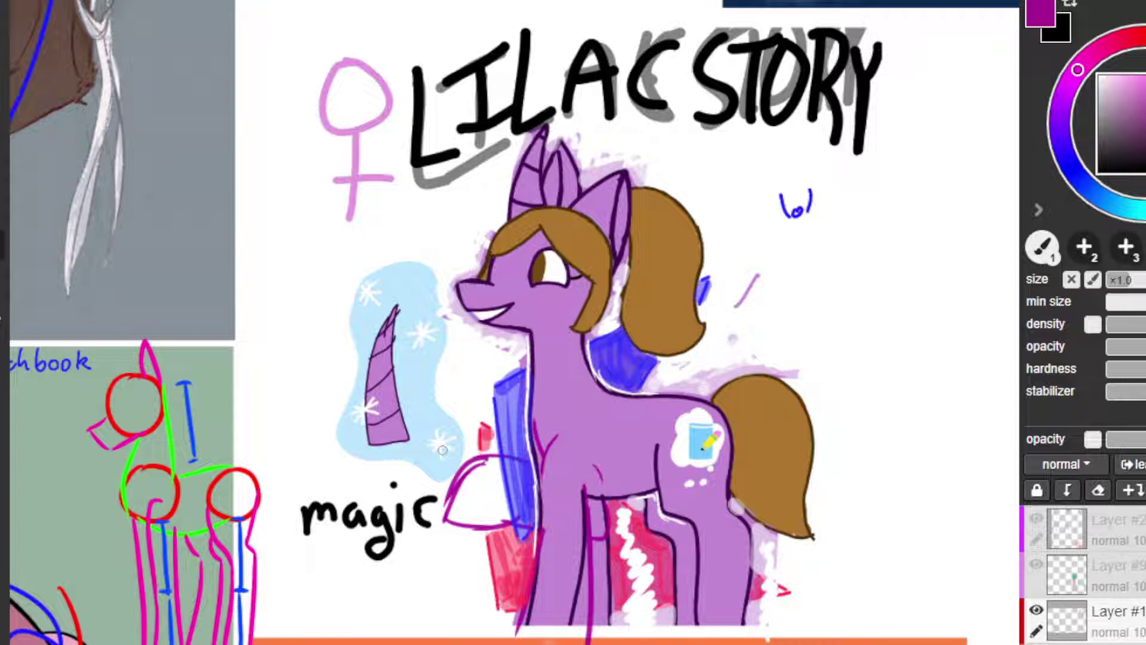
pyautogui.moveTo(487, 432); pyautogui.dragTo(491, 455)
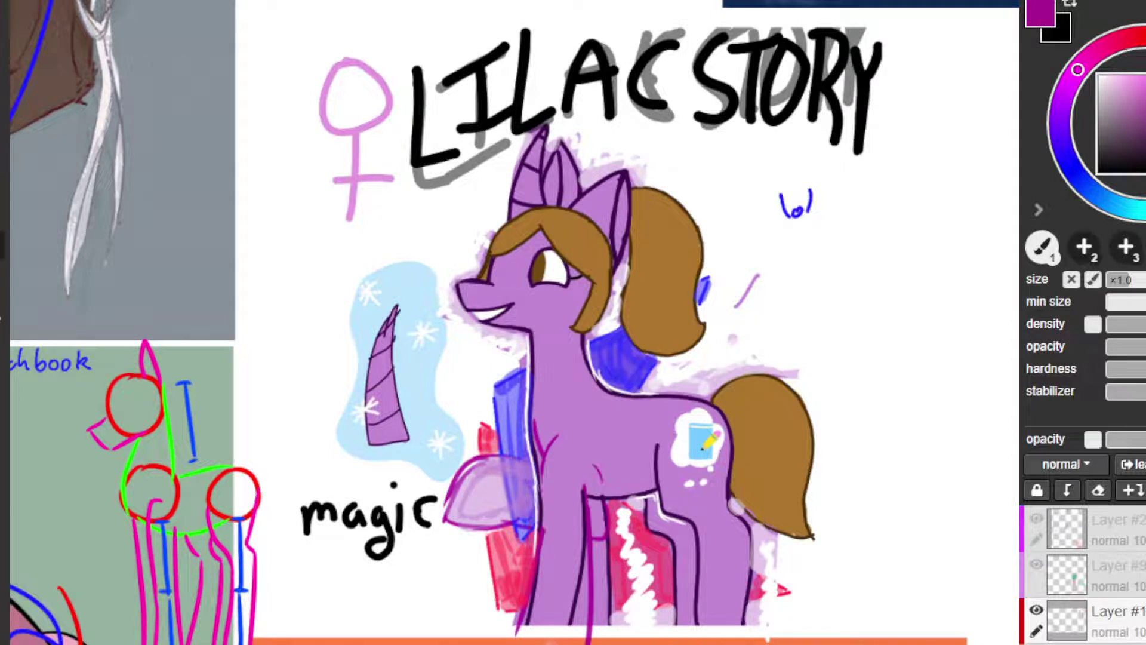
# Step: Try a guide stroke down the outer edge of the cupcake unicorn's mane
pyautogui.press('space')
pyautogui.moveTo(632, 192); pyautogui.dragTo(499, 165)
pyautogui.scroll(-5, 499, 173)
pyautogui.press('space')
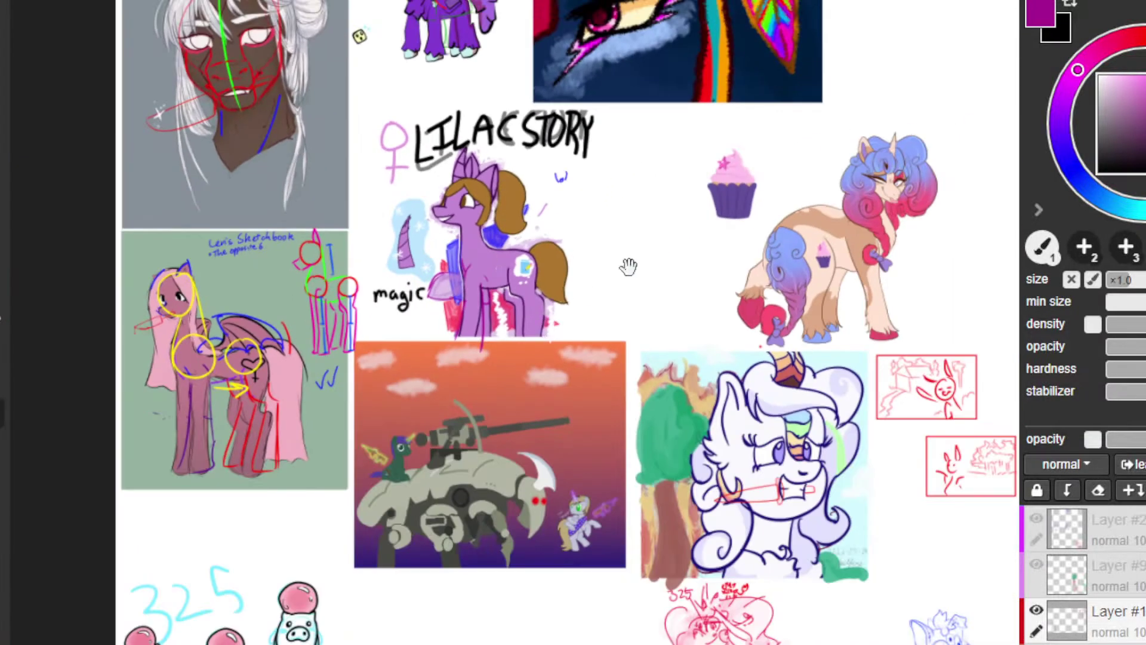
pyautogui.moveTo(675, 256); pyautogui.dragTo(456, 307)
pyautogui.scroll(4, 588, 287)
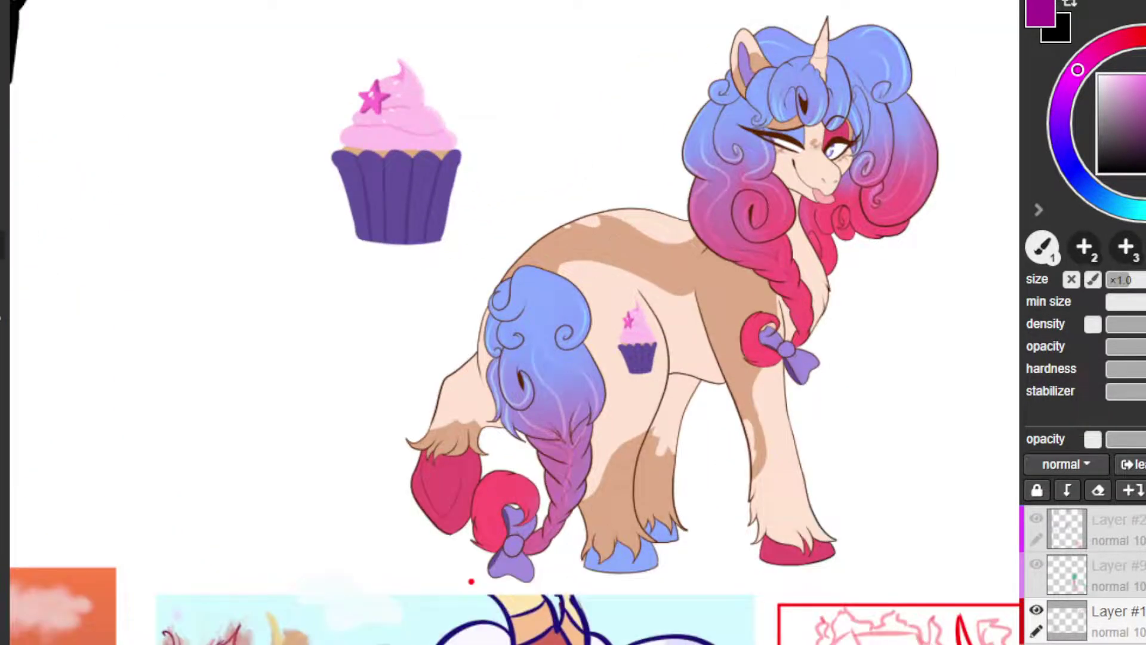
pyautogui.moveTo(611, 185); pyautogui.dragTo(525, 267)
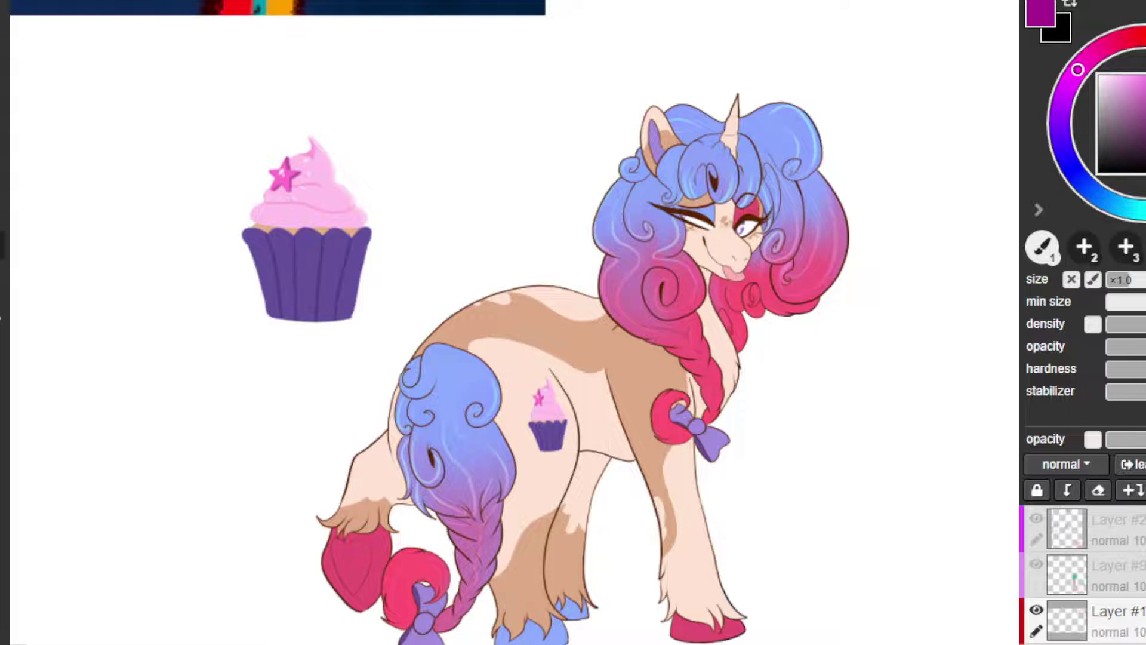
pyautogui.moveTo(830, 105)
pyautogui.mouseDown()
pyautogui.moveTo(872, 105)
pyautogui.moveTo(830, 345)
pyautogui.mouseUp()
pyautogui.hotkey('ctrl', 'z')
pyautogui.hotkey('ctrl', 'z')
# Step: Try a stroke down the cupcake unicorn's hind leg and a blue circle on the curl at the tail's end
pyautogui.moveTo(520, 343)
pyautogui.mouseDown()
pyautogui.moveTo(576, 356)
pyautogui.moveTo(525, 628)
pyautogui.mouseUp()
pyautogui.hotkey('ctrl', 'z')
pyautogui.hotkey('ctrl', 'z')
pyautogui.moveTo(393, 589); pyautogui.dragTo(395, 570)
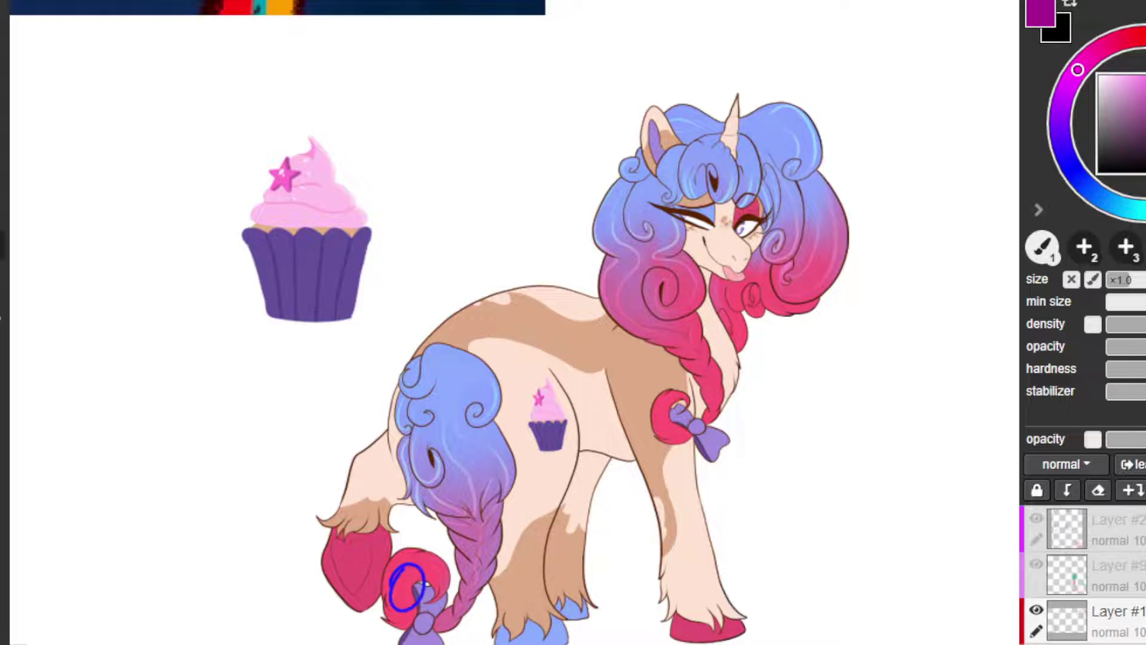
pyautogui.moveTo(459, 609); pyautogui.dragTo(460, 606)
pyautogui.hotkey('ctrl', 'z')
pyautogui.hotkey('ctrl', 'z')
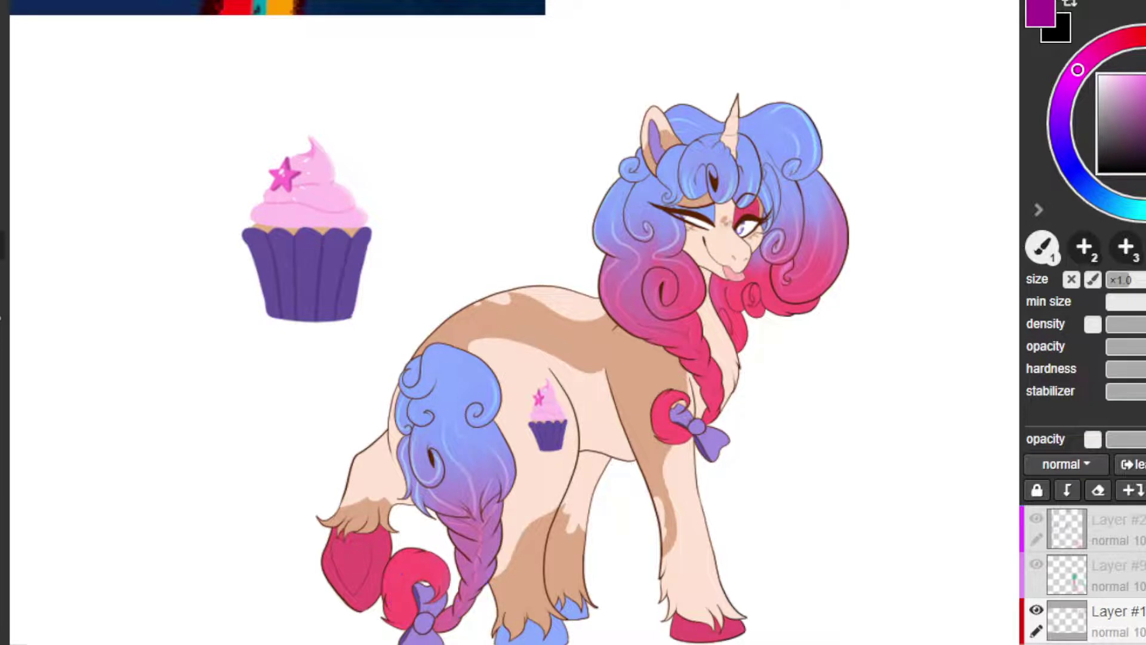
# Step: Try blue flow curves along the braided tail and through the mane's braid, ending in their curled tips
pyautogui.moveTo(414, 568)
pyautogui.mouseDown()
pyautogui.moveTo(483, 585)
pyautogui.moveTo(453, 465)
pyautogui.moveTo(419, 616)
pyautogui.moveTo(421, 376)
pyautogui.mouseUp()
pyautogui.hotkey('ctrl', 'z')
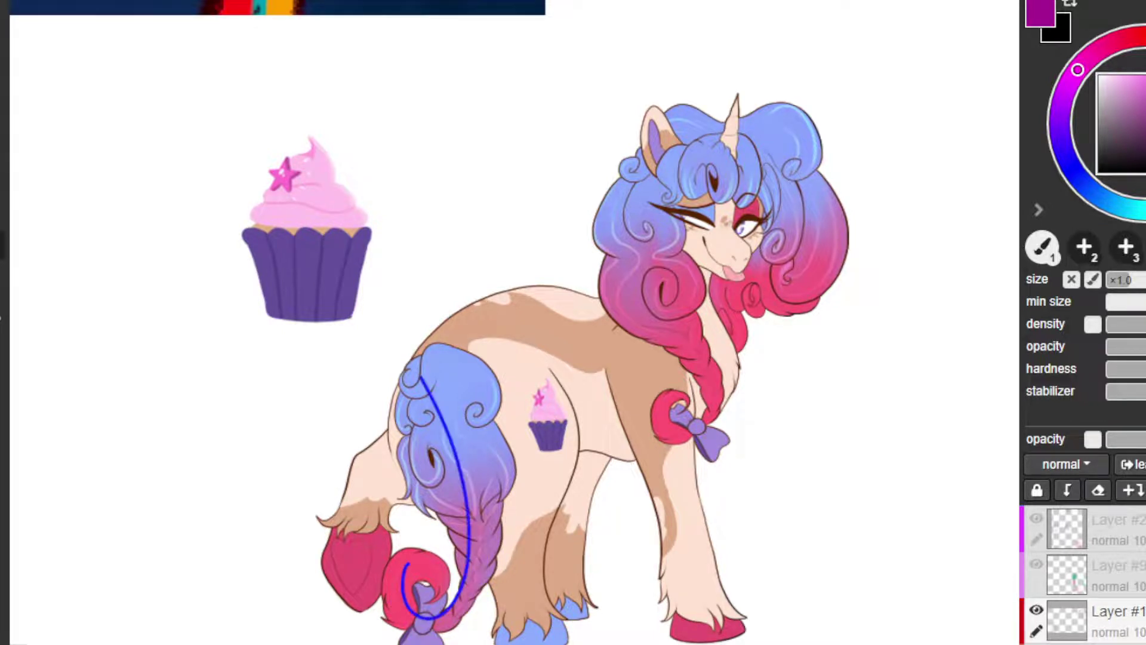
pyautogui.hotkey('ctrl', 'z')
pyautogui.moveTo(642, 211); pyautogui.dragTo(662, 395)
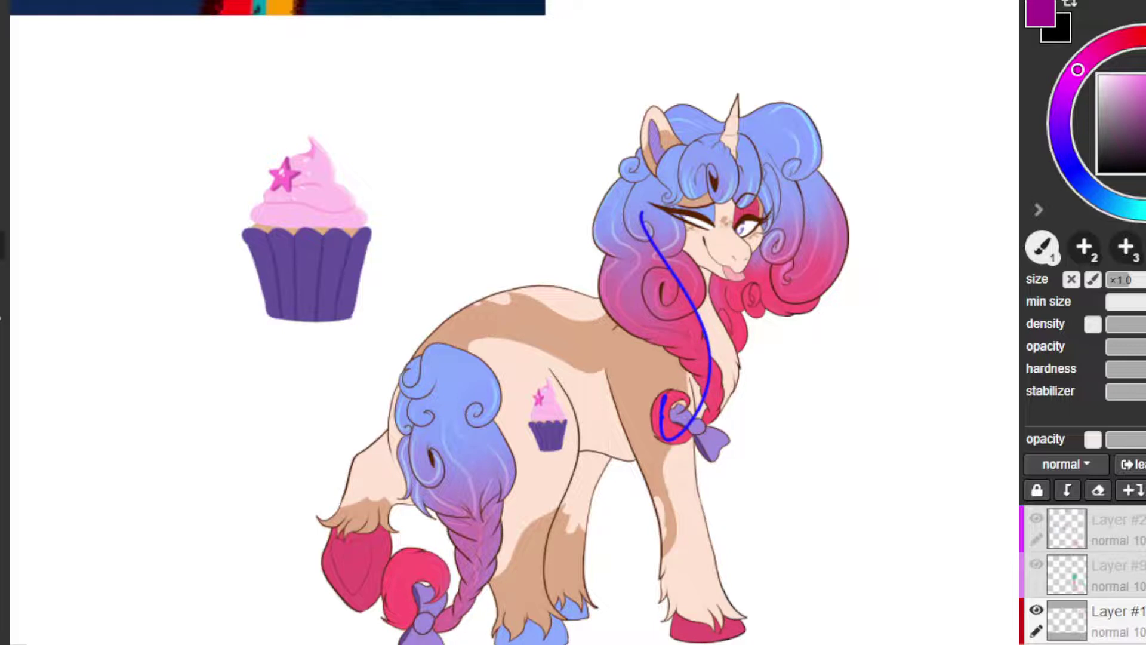
pyautogui.hotkey('ctrl', 'z')
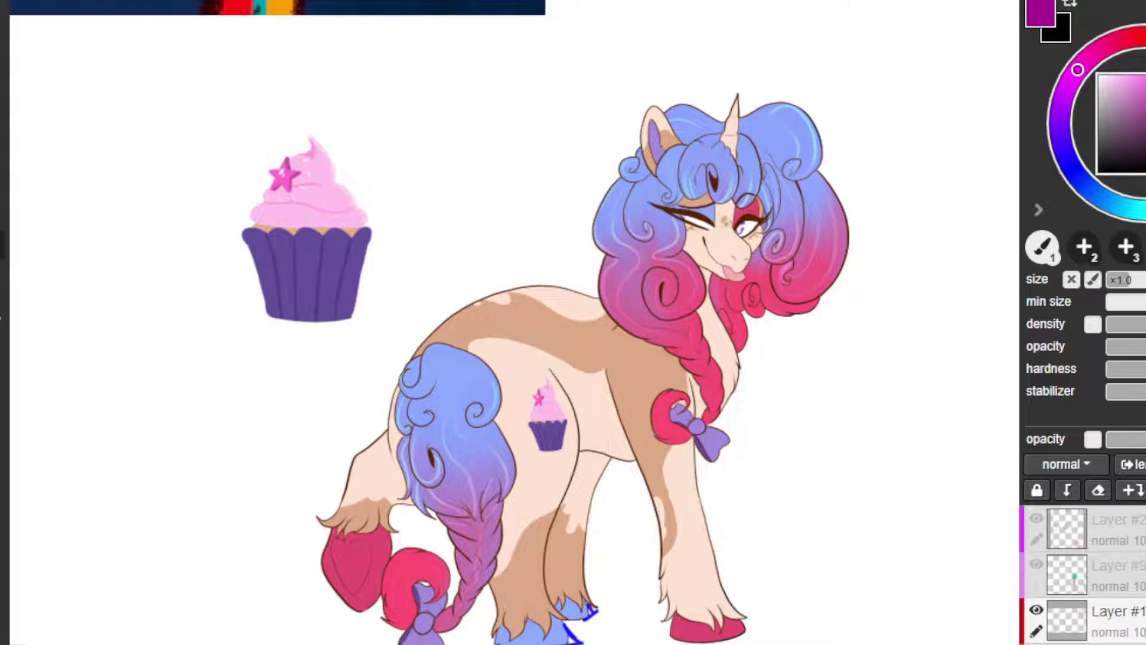
# Step: Try a stroke along the cupcake unicorn's visible ear
pyautogui.moveTo(655, 113); pyautogui.dragTo(669, 168)
pyautogui.hotkey('ctrl', 'z')
pyautogui.moveTo(656, 113); pyautogui.dragTo(669, 168)
pyautogui.hotkey('ctrl', 'z')
# Step: Try strokes placing the hidden ear at the far edge of the mane
pyautogui.moveTo(787, 180)
pyautogui.mouseDown()
pyautogui.moveTo(838, 168)
pyautogui.moveTo(829, 163)
pyautogui.moveTo(833, 177)
pyautogui.mouseUp()
pyautogui.hotkey('ctrl', 'z')
pyautogui.hotkey('ctrl', 'z')
pyautogui.hotkey('ctrl', 'z')
pyautogui.moveTo(825, 161); pyautogui.dragTo(833, 179)
pyautogui.hotkey('ctrl', 'z')
pyautogui.hotkey('ctrl', 'z')
pyautogui.hotkey('ctrl', 'z')
pyautogui.hotkey('ctrl', 'z')
# Step: Try guide strokes across the tops and bases of the blue hooves and the red front hoof
pyautogui.moveTo(500, 620)
pyautogui.mouseDown()
pyautogui.moveTo(538, 603)
pyautogui.moveTo(599, 620)
pyautogui.moveTo(552, 605)
pyautogui.mouseUp()
pyautogui.hotkey('ctrl', 'z')
pyautogui.hotkey('ctrl', 'z')
pyautogui.moveTo(667, 621); pyautogui.dragTo(711, 604)
pyautogui.hotkey('ctrl', 'z')
pyautogui.moveTo(525, 644); pyautogui.dragTo(587, 631)
pyautogui.hotkey('ctrl', 'z')
pyautogui.hotkey('ctrl', 'z')
pyautogui.hotkey('ctrl', 'z')
pyautogui.hotkey('ctrl', 'z')
pyautogui.hotkey('ctrl', 'z')
pyautogui.hotkey('ctrl', 'z')
pyautogui.hotkey('ctrl', 'z')
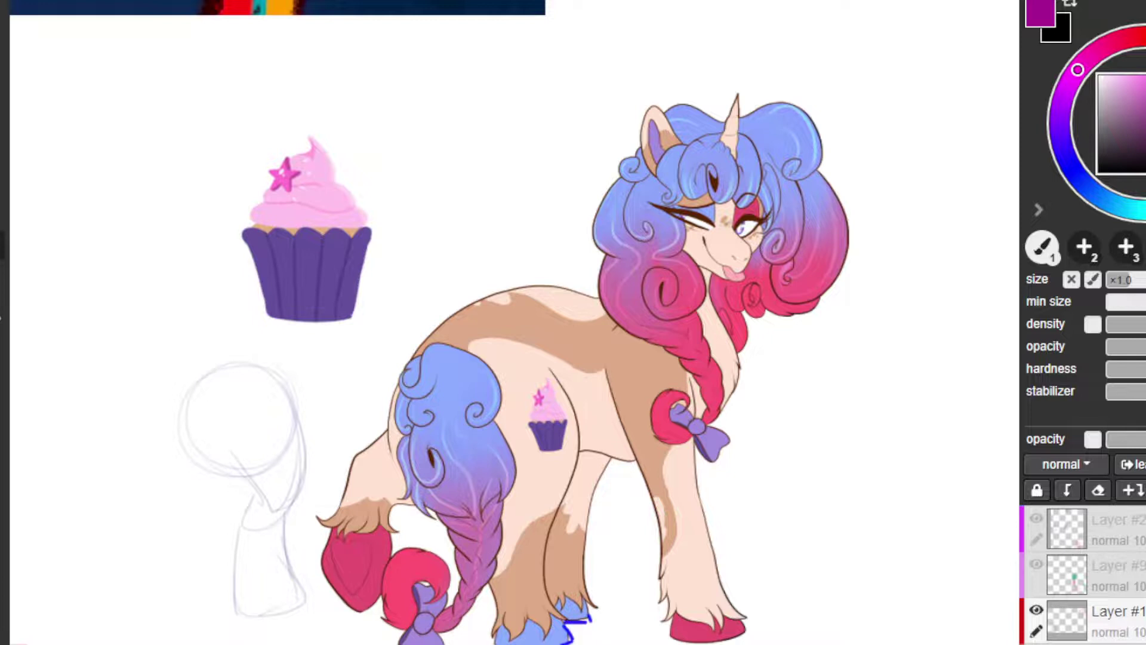
# Step: Sketch a small joint circle and the lower leg's guide lines off the rump circle in the side sketch
pyautogui.moveTo(259, 382)
pyautogui.mouseDown()
pyautogui.moveTo(249, 421)
pyautogui.moveTo(193, 483)
pyautogui.mouseUp()
pyautogui.hotkey('ctrl', 'z')
pyautogui.moveTo(189, 460); pyautogui.dragTo(174, 477)
pyautogui.moveTo(180, 422)
pyautogui.mouseDown()
pyautogui.moveTo(172, 448)
pyautogui.moveTo(209, 484)
pyautogui.mouseUp()
pyautogui.moveTo(168, 425)
pyautogui.mouseDown()
pyautogui.moveTo(148, 464)
pyautogui.moveTo(204, 487)
pyautogui.moveTo(173, 486)
pyautogui.moveTo(126, 555)
pyautogui.mouseUp()
pyautogui.moveTo(167, 485); pyautogui.dragTo(123, 573)
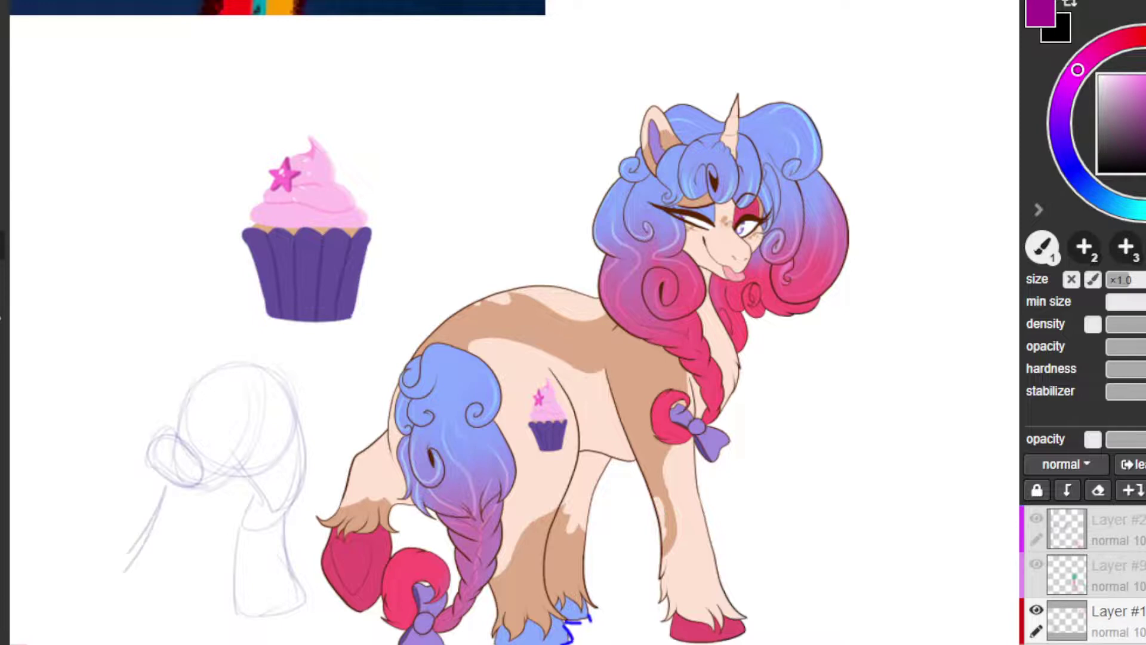
# Step: Sketch the hoof and outline both sides of the raised lower leg in the side sketch
pyautogui.moveTo(147, 532)
pyautogui.mouseDown()
pyautogui.moveTo(109, 573)
pyautogui.moveTo(124, 519)
pyautogui.moveTo(105, 570)
pyautogui.mouseUp()
pyautogui.moveTo(99, 519); pyautogui.dragTo(141, 461)
pyautogui.moveTo(121, 503); pyautogui.dragTo(171, 429)
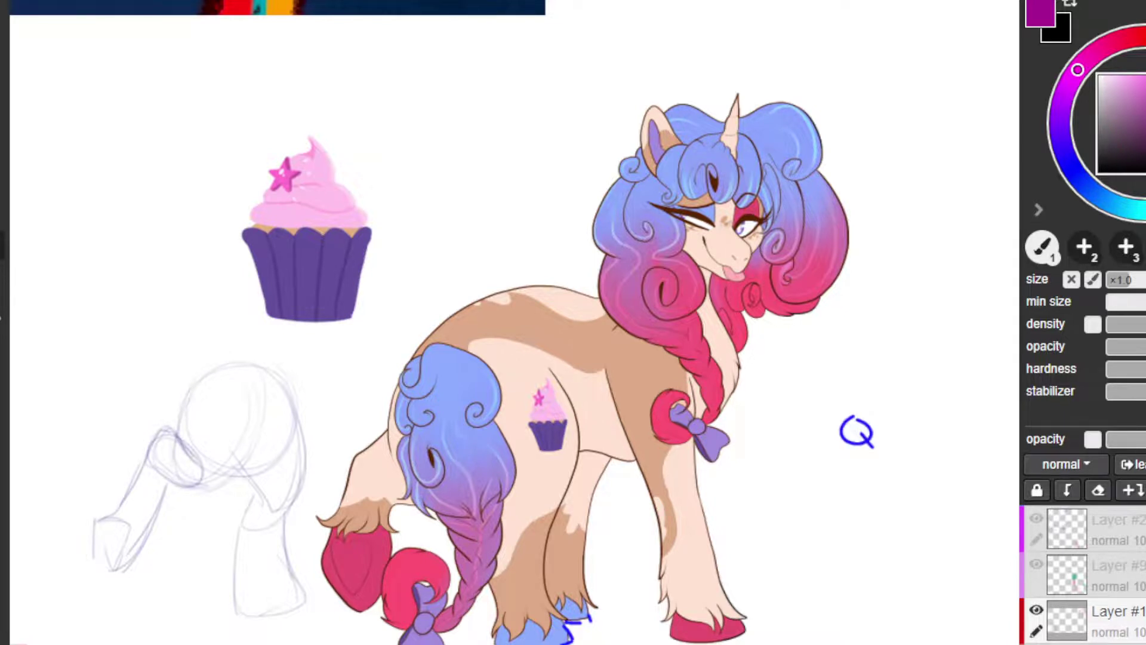
pyautogui.moveTo(181, 488); pyautogui.dragTo(142, 555)
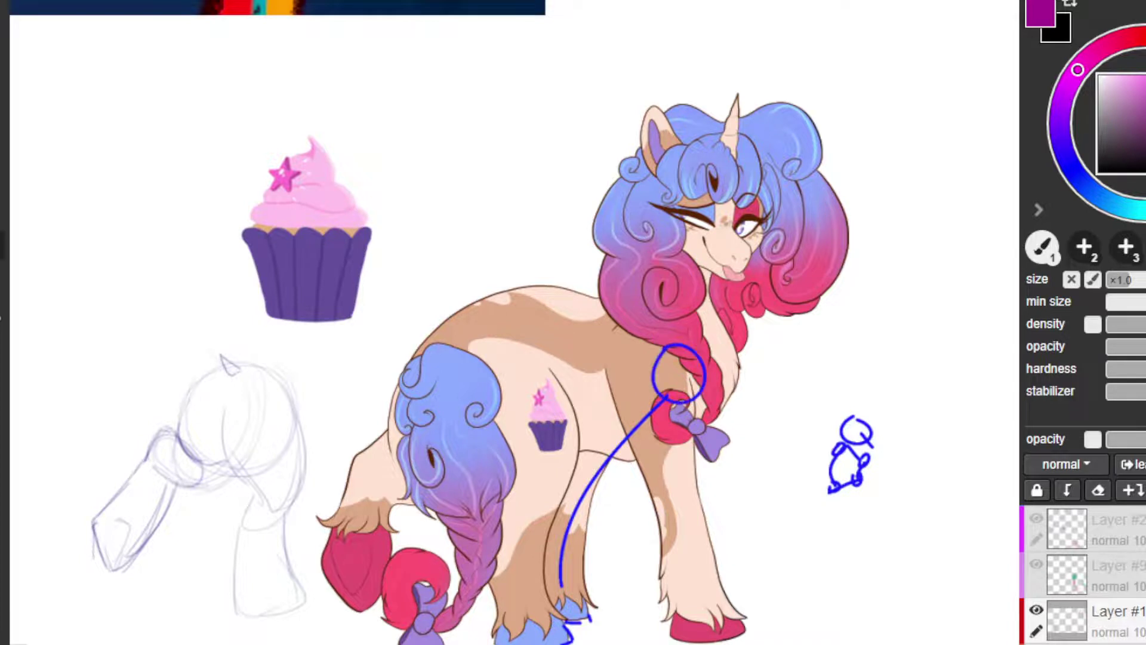
# Step: Remove the blue chest circle and leg curve, and redraw both edges of the far front leg as blue guide lines
pyautogui.moveTo(568, 568); pyautogui.dragTo(651, 452)
pyautogui.hotkey('ctrl', 'z')
pyautogui.hotkey('ctrl', 'z')
pyautogui.moveTo(580, 590)
pyautogui.mouseDown()
pyautogui.moveTo(632, 464)
pyautogui.moveTo(579, 581)
pyautogui.moveTo(653, 465)
pyautogui.mouseUp()
pyautogui.hotkey('ctrl', 'z')
pyautogui.moveTo(537, 539); pyautogui.dragTo(594, 460)
pyautogui.hotkey('ctrl', 'z')
pyautogui.moveTo(548, 510)
pyautogui.mouseDown()
pyautogui.moveTo(595, 448)
pyautogui.moveTo(553, 496)
pyautogui.moveTo(581, 451)
pyautogui.mouseUp()
pyautogui.hotkey('ctrl', 'z')
pyautogui.hotkey('ctrl', 'z')
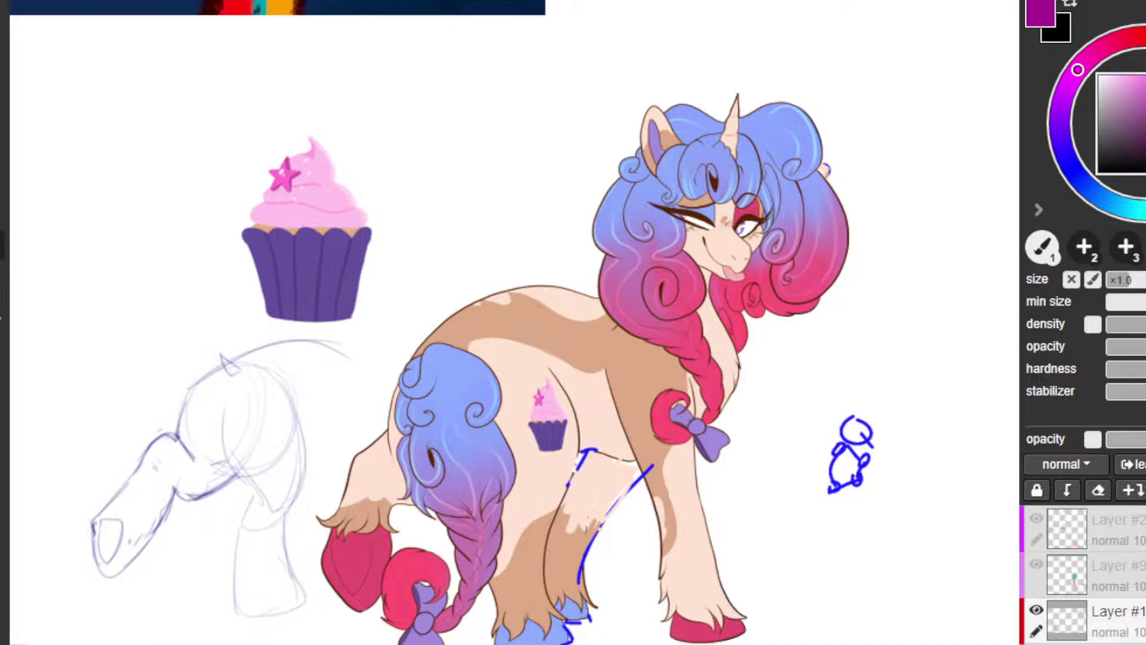
# Step: Redraw the contour where the rump meets the raised lower leg in the side sketch
pyautogui.moveTo(181, 411); pyautogui.dragTo(217, 480)
pyautogui.hotkey('ctrl', 'z')
pyautogui.moveTo(179, 436)
pyautogui.mouseDown()
pyautogui.moveTo(191, 462)
pyautogui.moveTo(170, 479)
pyautogui.moveTo(173, 458)
pyautogui.mouseUp()
pyautogui.hotkey('ctrl', 'z')
pyautogui.moveTo(178, 440); pyautogui.dragTo(173, 467)
pyautogui.hotkey('ctrl', 'z')
pyautogui.moveTo(181, 416); pyautogui.dragTo(174, 470)
pyautogui.moveTo(178, 435)
pyautogui.mouseDown()
pyautogui.moveTo(173, 462)
pyautogui.moveTo(196, 461)
pyautogui.mouseUp()
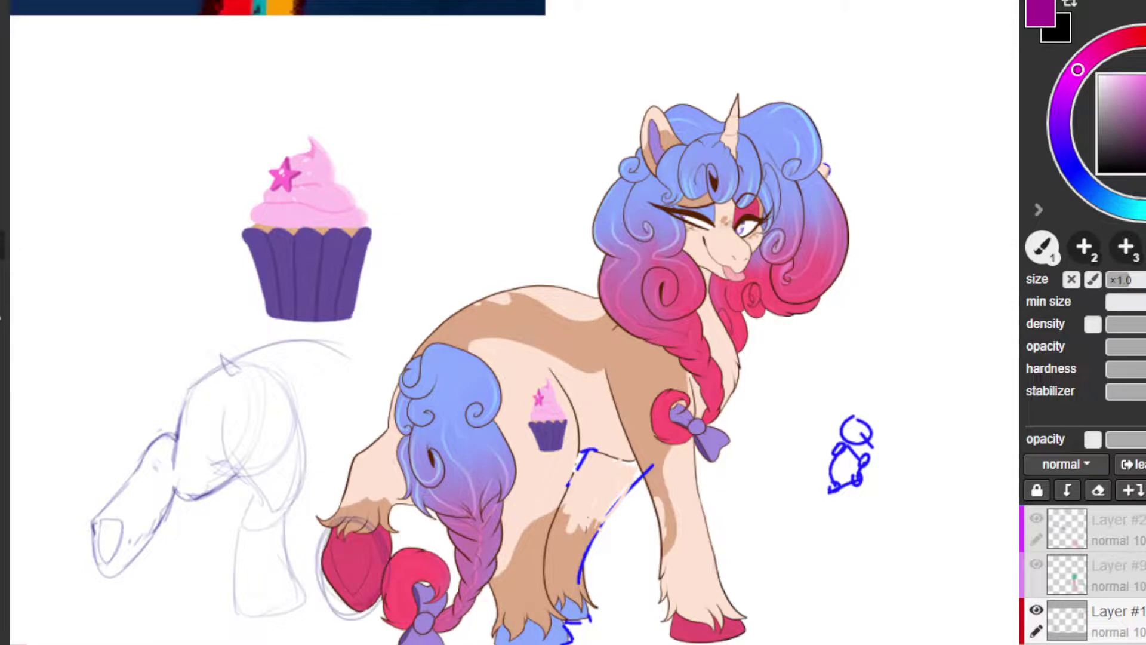
# Step: Remove the guide loop around the unicorn's raised hoof and restroke the knee contour in the side sketch
pyautogui.hotkey('ctrl', 'z')
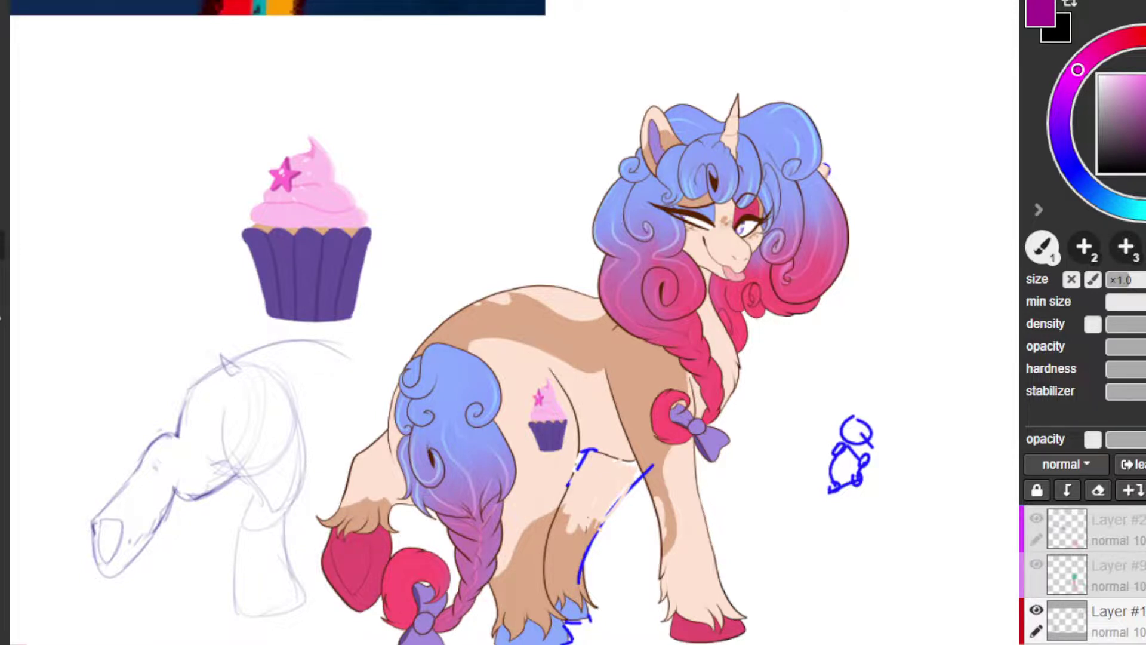
pyautogui.moveTo(177, 436); pyautogui.dragTo(190, 463)
pyautogui.moveTo(386, 403)
pyautogui.mouseDown()
pyautogui.moveTo(388, 469)
pyautogui.moveTo(397, 458)
pyautogui.mouseUp()
pyautogui.hotkey('ctrl', 'z')
pyautogui.hotkey('ctrl', 'z')
pyautogui.moveTo(388, 430)
pyautogui.mouseDown()
pyautogui.moveTo(391, 451)
pyautogui.moveTo(346, 476)
pyautogui.moveTo(373, 442)
pyautogui.moveTo(395, 448)
pyautogui.moveTo(365, 428)
pyautogui.moveTo(338, 501)
pyautogui.moveTo(421, 496)
pyautogui.moveTo(364, 467)
pyautogui.moveTo(383, 493)
pyautogui.moveTo(391, 440)
pyautogui.mouseUp()
pyautogui.hotkey('ctrl', 'z')
# Step: Sketch a large rump circle and upper thigh guide curves over the cupcake unicorn's hindquarters
pyautogui.moveTo(342, 496)
pyautogui.mouseDown()
pyautogui.moveTo(370, 431)
pyautogui.moveTo(417, 497)
pyautogui.mouseUp()
pyautogui.moveTo(388, 412)
pyautogui.mouseDown()
pyautogui.moveTo(439, 328)
pyautogui.moveTo(571, 399)
pyautogui.mouseUp()
pyautogui.moveTo(426, 342); pyautogui.dragTo(556, 421)
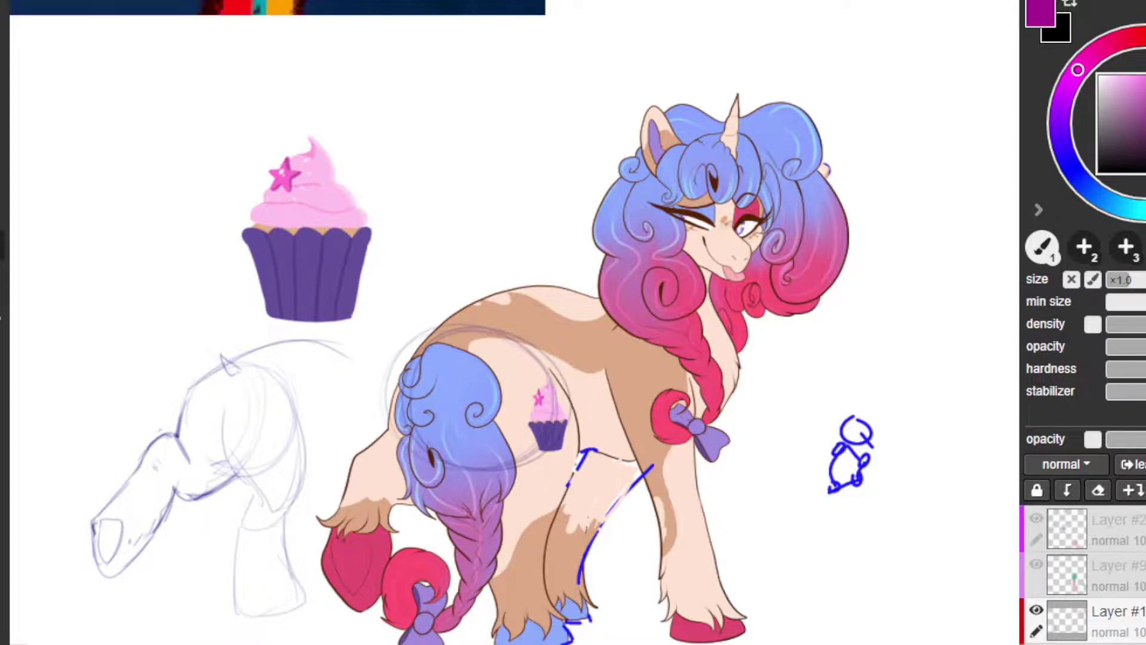
pyautogui.moveTo(496, 397)
pyautogui.mouseDown()
pyautogui.moveTo(466, 463)
pyautogui.moveTo(436, 491)
pyautogui.mouseUp()
pyautogui.moveTo(485, 431); pyautogui.dragTo(421, 503)
pyautogui.moveTo(411, 364); pyautogui.dragTo(378, 456)
pyautogui.moveTo(415, 364)
pyautogui.mouseDown()
pyautogui.moveTo(381, 444)
pyautogui.moveTo(416, 501)
pyautogui.mouseUp()
# Step: Sketch guide lines along the unicorn's raised lower leg and a small circle inside the raised hoof
pyautogui.moveTo(382, 445)
pyautogui.mouseDown()
pyautogui.moveTo(373, 487)
pyautogui.moveTo(391, 466)
pyautogui.moveTo(400, 473)
pyautogui.moveTo(347, 489)
pyautogui.moveTo(321, 547)
pyautogui.mouseUp()
pyautogui.moveTo(349, 484); pyautogui.dragTo(319, 567)
pyautogui.moveTo(401, 492); pyautogui.dragTo(370, 602)
pyautogui.moveTo(329, 517); pyautogui.dragTo(323, 549)
pyautogui.moveTo(335, 511); pyautogui.dragTo(325, 546)
pyautogui.moveTo(346, 588); pyautogui.dragTo(368, 591)
pyautogui.moveTo(373, 553)
pyautogui.mouseDown()
pyautogui.moveTo(348, 583)
pyautogui.moveTo(365, 574)
pyautogui.mouseUp()
pyautogui.hotkey('ctrl', 'z')
# Step: Sketch short guide strokes around the hock joint of the unicorn's raised hind leg
pyautogui.moveTo(380, 446)
pyautogui.mouseDown()
pyautogui.moveTo(396, 445)
pyautogui.moveTo(345, 502)
pyautogui.mouseUp()
pyautogui.moveTo(381, 443); pyautogui.dragTo(365, 461)
pyautogui.moveTo(369, 468)
pyautogui.mouseDown()
pyautogui.moveTo(379, 485)
pyautogui.moveTo(389, 470)
pyautogui.mouseUp()
pyautogui.moveTo(378, 485); pyautogui.dragTo(394, 493)
pyautogui.moveTo(387, 401); pyautogui.dragTo(387, 416)
pyautogui.moveTo(380, 445); pyautogui.dragTo(395, 446)
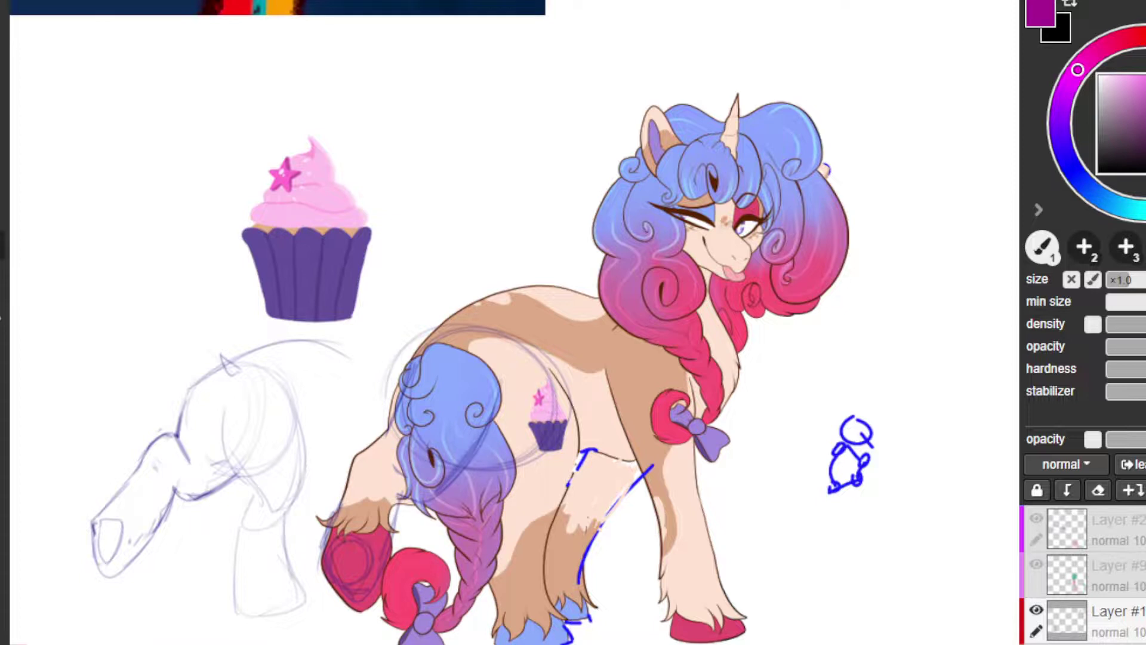
# Step: Draw a small arrow mark above the side sketch's raised leg and retrace the rump circle over the unicorn
pyautogui.moveTo(136, 373)
pyautogui.mouseDown()
pyautogui.moveTo(160, 401)
pyautogui.moveTo(175, 382)
pyautogui.mouseUp()
pyautogui.moveTo(417, 337); pyautogui.dragTo(386, 398)
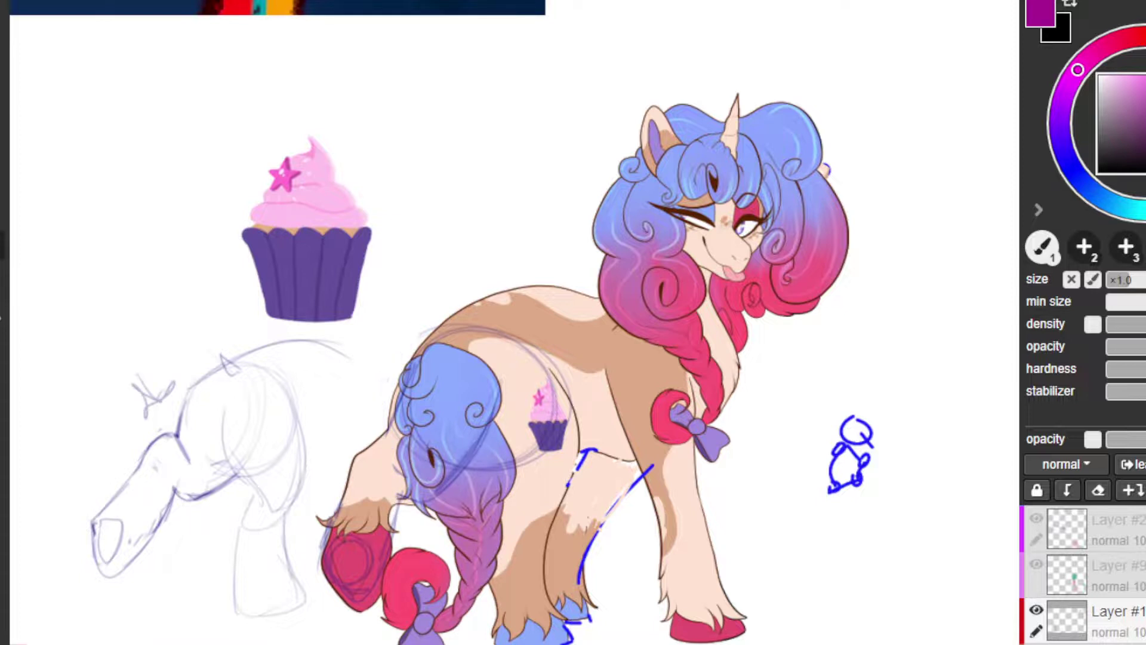
pyautogui.moveTo(336, 504); pyautogui.dragTo(321, 578)
pyautogui.moveTo(439, 338); pyautogui.dragTo(388, 438)
pyautogui.moveTo(395, 495)
pyautogui.mouseDown()
pyautogui.moveTo(365, 597)
pyautogui.moveTo(447, 485)
pyautogui.mouseUp()
pyautogui.moveTo(497, 394); pyautogui.dragTo(444, 484)
pyautogui.moveTo(516, 339); pyautogui.dragTo(558, 421)
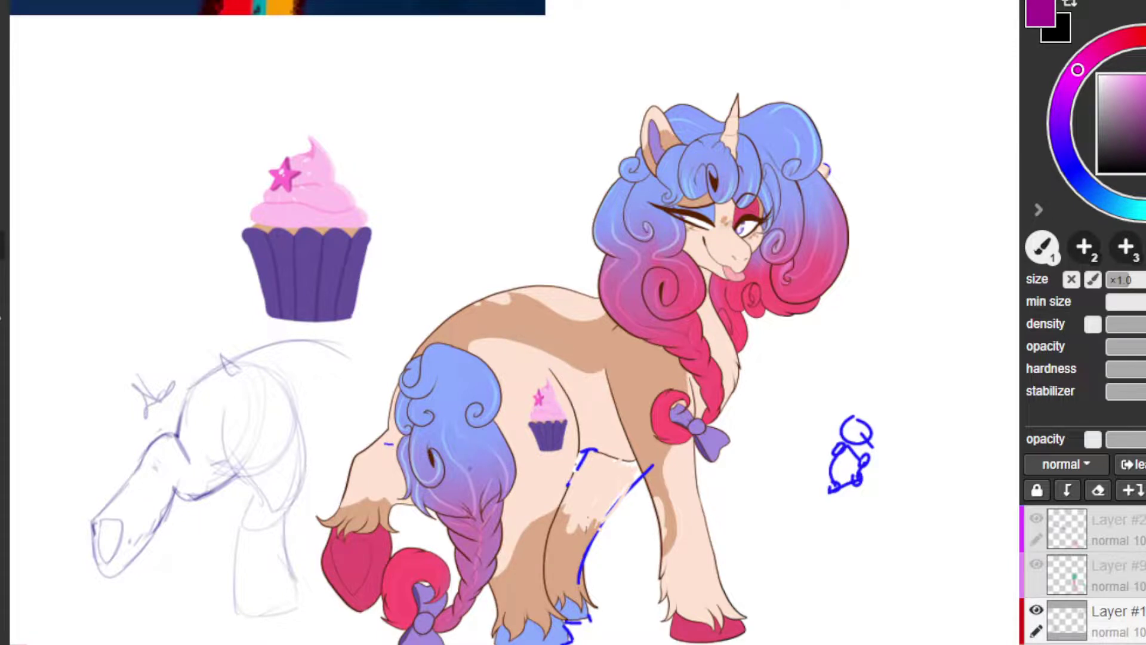
# Step: Undo the rump, leg and hoof guides drawn over the cupcake unicorn
pyautogui.moveTo(394, 441); pyautogui.dragTo(397, 447)
pyautogui.hotkey('ctrl', 'z')
pyautogui.hotkey('ctrl', 'z')
pyautogui.hotkey('ctrl', 'z')
pyautogui.hotkey('ctrl', 'z')
pyautogui.hotkey('ctrl', 'z')
pyautogui.hotkey('ctrl', 'z')
pyautogui.hotkey('ctrl', 'z')
pyautogui.hotkey('ctrl', 'z')
pyautogui.hotkey('ctrl', 'z')
pyautogui.hotkey('ctrl', 'z')
pyautogui.hotkey('ctrl', 'z')
pyautogui.hotkey('ctrl', 'z')
# Step: Try tracing the rear rump contour in the side sketch and on the unicorn, and undo the trial strokes
pyautogui.moveTo(197, 392); pyautogui.dragTo(184, 470)
pyautogui.hotkey('ctrl', 'z')
pyautogui.moveTo(400, 378)
pyautogui.mouseDown()
pyautogui.moveTo(396, 468)
pyautogui.moveTo(409, 443)
pyautogui.moveTo(394, 458)
pyautogui.moveTo(432, 447)
pyautogui.moveTo(396, 430)
pyautogui.moveTo(413, 448)
pyautogui.mouseUp()
pyautogui.hotkey('ctrl', 'z')
pyautogui.hotkey('ctrl', 'z')
pyautogui.hotkey('ctrl', 'z')
pyautogui.hotkey('ctrl', 'z')
pyautogui.hotkey('ctrl', 'z')
pyautogui.hotkey('ctrl', 'z')
# Step: Bring the sunset mech artwork into close view and try a guide stroke across the mech, undoing it
pyautogui.scroll(-6, 427, 121)
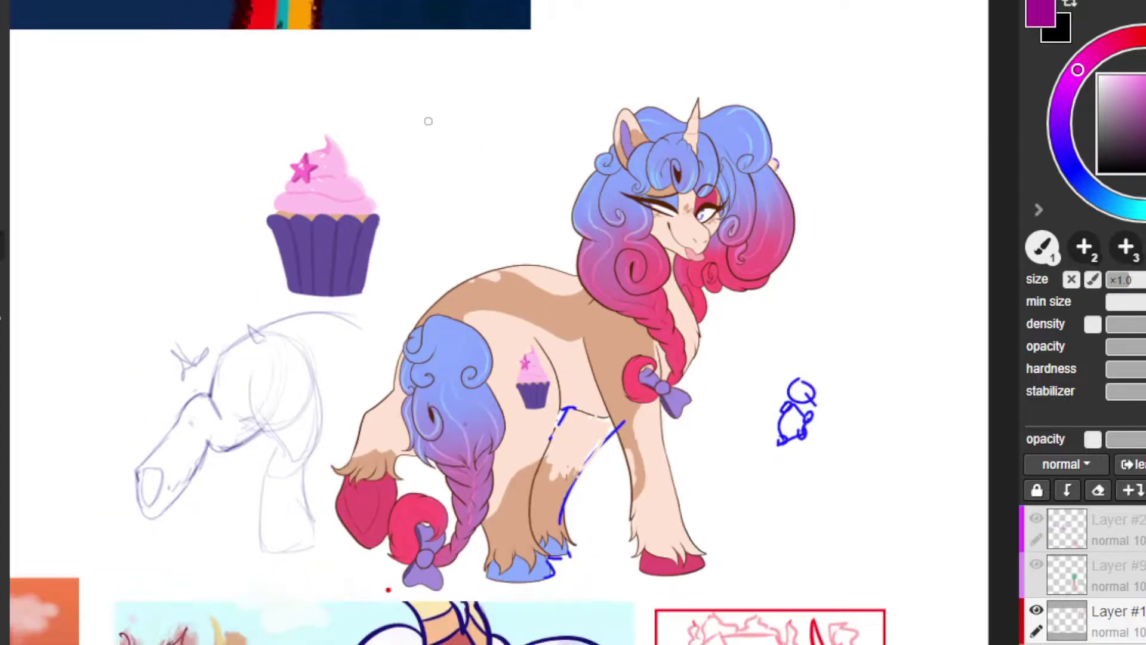
pyautogui.moveTo(280, 288); pyautogui.dragTo(683, 194)
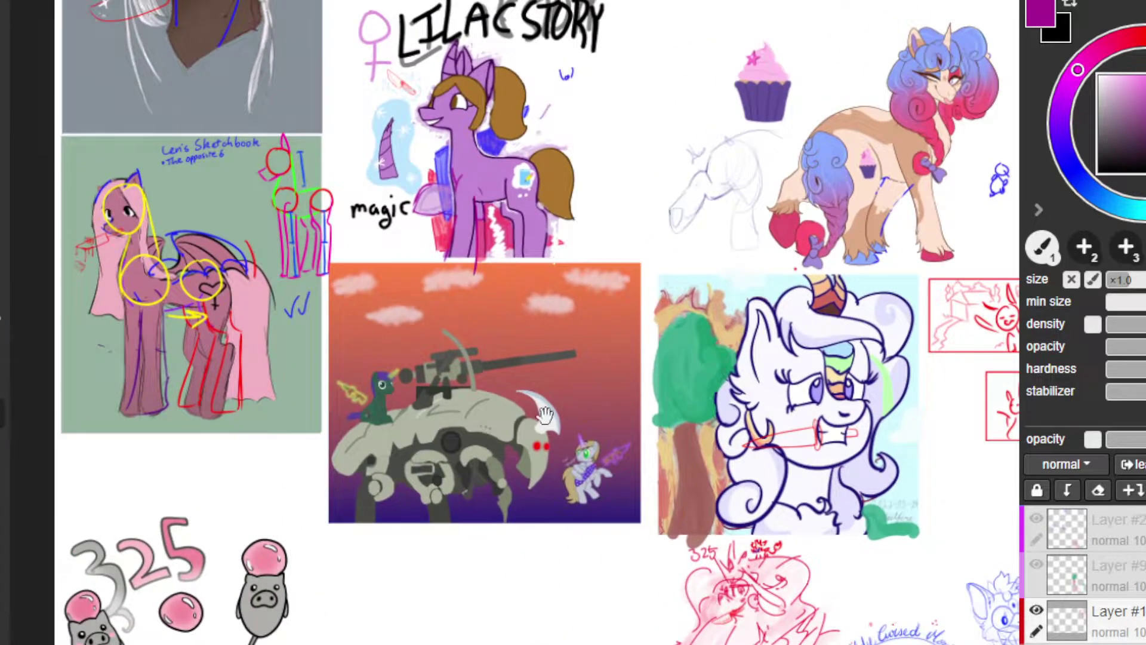
pyautogui.scroll(8, 447, 456)
pyautogui.scroll(2, 432, 422)
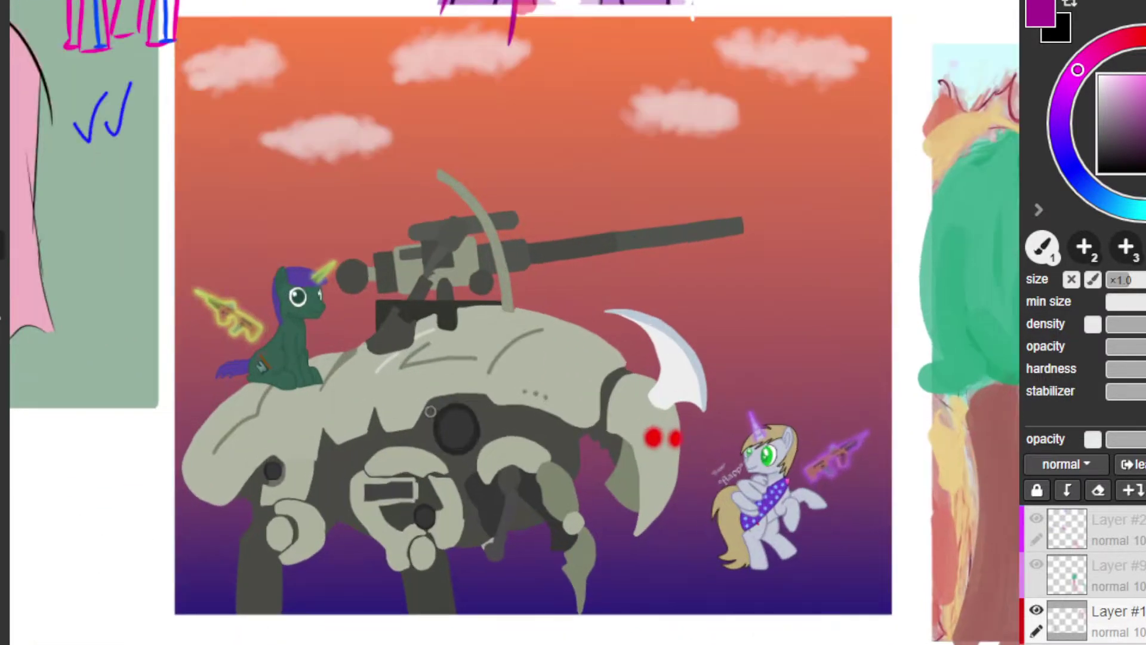
pyautogui.moveTo(453, 300); pyautogui.dragTo(519, 340)
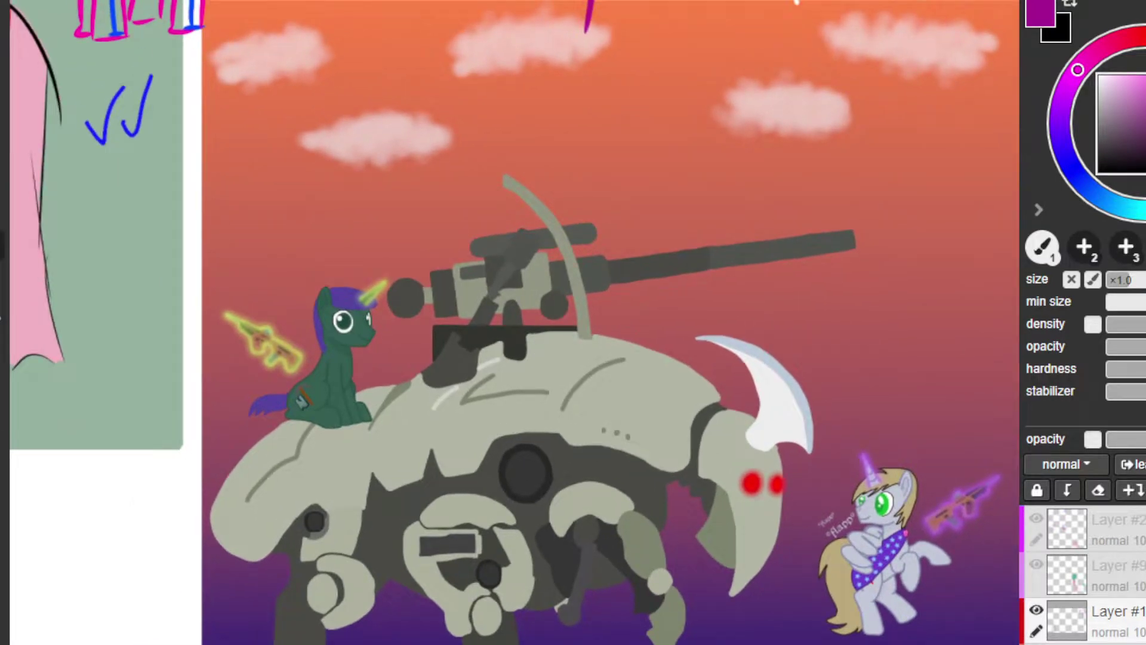
pyautogui.moveTo(391, 454)
pyautogui.mouseDown()
pyautogui.moveTo(955, 370)
pyautogui.moveTo(740, 77)
pyautogui.moveTo(334, 427)
pyautogui.moveTo(923, 401)
pyautogui.mouseUp()
pyautogui.hotkey('ctrl', 'z')
pyautogui.moveTo(873, 302); pyautogui.dragTo(808, 302)
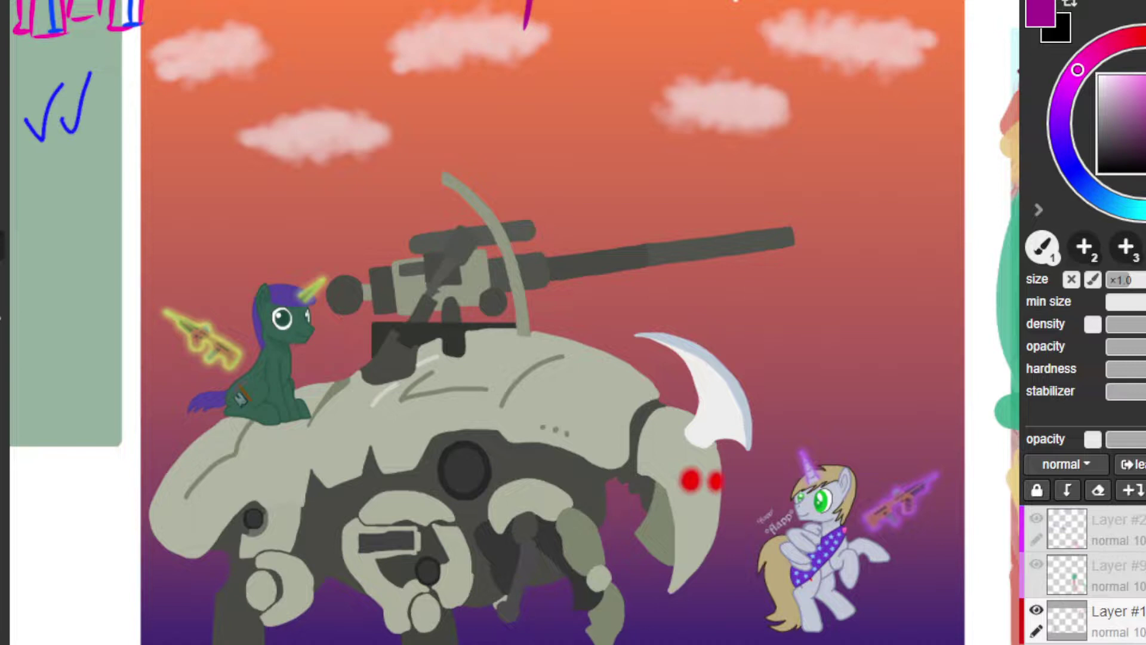
# Step: Sketch one long edge and the tilted top face of a small blue box beyond the cannon's muzzle
pyautogui.moveTo(812, 534); pyautogui.dragTo(783, 551)
pyautogui.hotkey('ctrl', 'z')
pyautogui.hotkey('ctrl', 'z')
pyautogui.moveTo(836, 276); pyautogui.dragTo(860, 227)
pyautogui.hotkey('ctrl', 'z')
pyautogui.moveTo(841, 281)
pyautogui.mouseDown()
pyautogui.moveTo(859, 224)
pyautogui.moveTo(876, 265)
pyautogui.mouseUp()
pyautogui.hotkey('ctrl', 'z')
pyautogui.moveTo(859, 224)
pyautogui.mouseDown()
pyautogui.moveTo(876, 265)
pyautogui.moveTo(859, 225)
pyautogui.moveTo(881, 259)
pyautogui.moveTo(903, 251)
pyautogui.moveTo(888, 230)
pyautogui.moveTo(902, 252)
pyautogui.mouseUp()
pyautogui.hotkey('ctrl', 'z')
pyautogui.hotkey('ctrl', 'z')
pyautogui.hotkey('ctrl', 'z')
pyautogui.hotkey('ctrl', 'z')
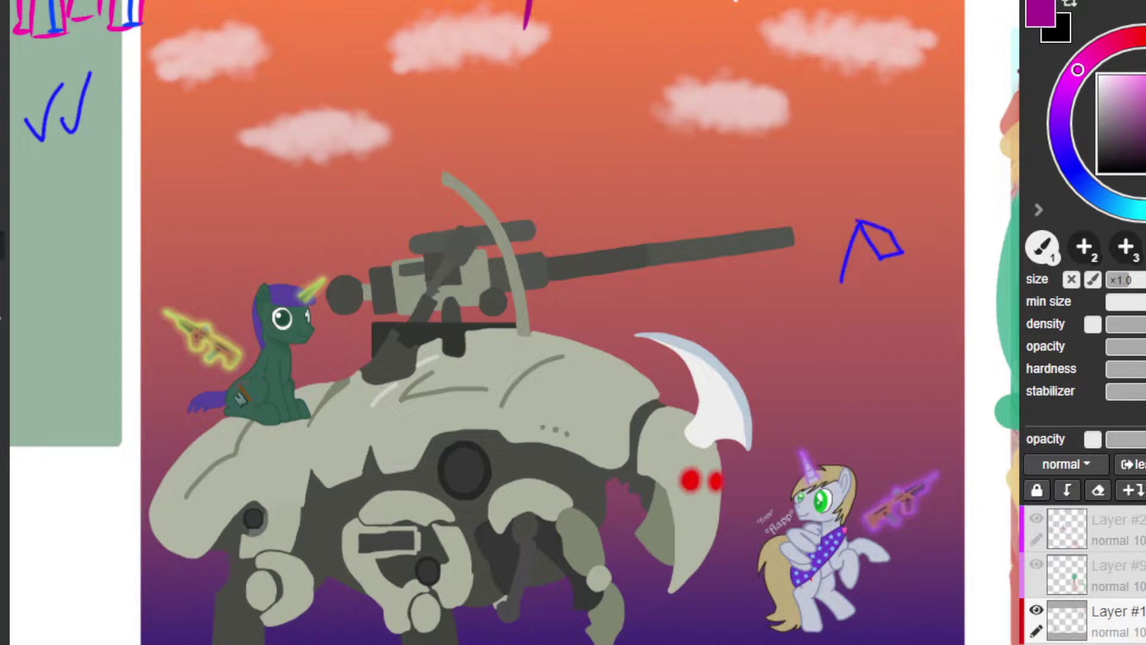
# Step: Complete the small blue box with its bottom edges and remaining vertical edges
pyautogui.moveTo(841, 283)
pyautogui.mouseDown()
pyautogui.moveTo(869, 297)
pyautogui.moveTo(880, 267)
pyautogui.moveTo(885, 290)
pyautogui.mouseUp()
pyautogui.hotkey('ctrl', 'z')
pyautogui.hotkey('ctrl', 'z')
pyautogui.hotkey('ctrl', 'z')
pyautogui.hotkey('ctrl', 'z')
# Step: Sketch a two-point perspective box in the upper sky, with vanishing dots, converging lines and vertical edges
pyautogui.click(731, 151)
pyautogui.moveTo(888, 142); pyautogui.dragTo(899, 140)
pyautogui.moveTo(730, 149)
pyautogui.mouseDown()
pyautogui.moveTo(849, 89)
pyautogui.moveTo(852, 146)
pyautogui.moveTo(876, 146)
pyautogui.mouseUp()
pyautogui.hotkey('ctrl', 'z')
pyautogui.hotkey('ctrl', 'z')
pyautogui.moveTo(850, 90)
pyautogui.mouseDown()
pyautogui.moveTo(898, 131)
pyautogui.moveTo(878, 146)
pyautogui.mouseUp()
pyautogui.hotkey('ctrl', 'z')
pyautogui.moveTo(776, 127)
pyautogui.mouseDown()
pyautogui.moveTo(776, 152)
pyautogui.moveTo(829, 138)
pyautogui.mouseUp()
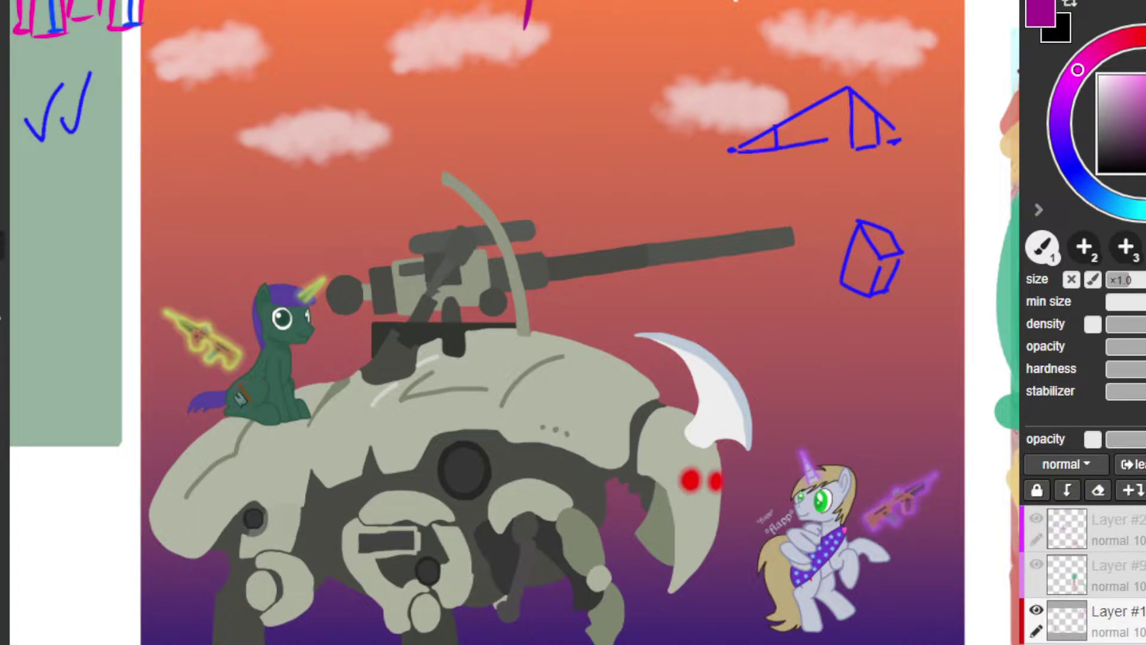
pyautogui.hotkey('ctrl', 'z')
pyautogui.moveTo(741, 152); pyautogui.dragTo(832, 151)
# Step: Place three vanishing dots above the cannon and sketch a blue three-point perspective box between them
pyautogui.click(593, 87)
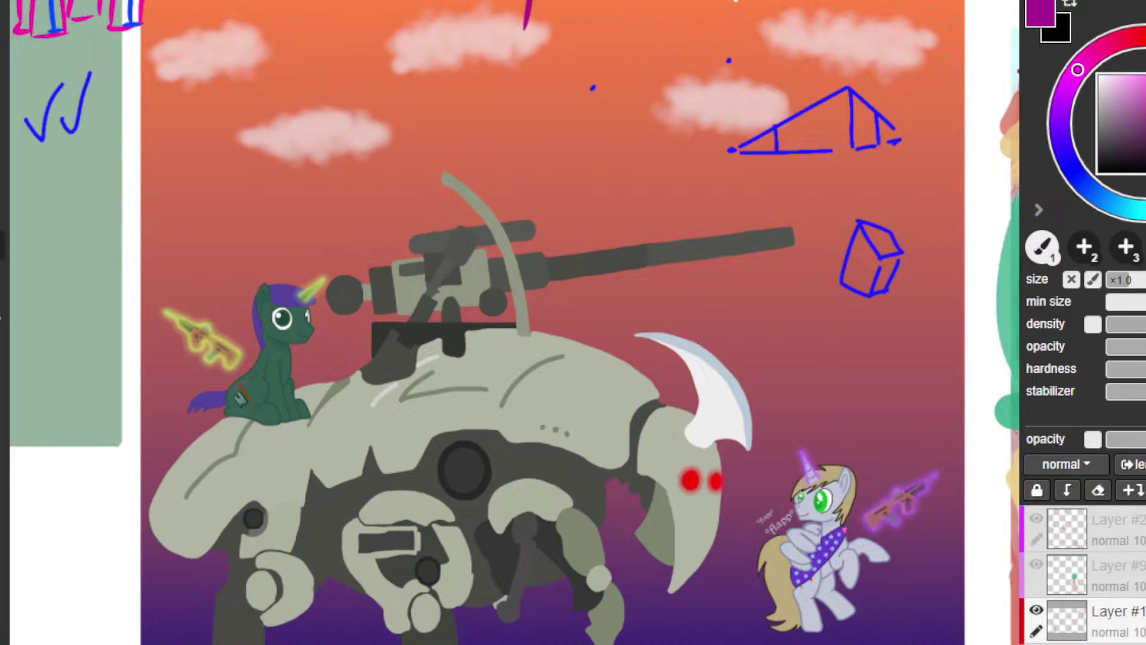
pyautogui.hotkey('ctrl', 'z')
pyautogui.hotkey('ctrl', 'z')
pyautogui.moveTo(538, 57); pyautogui.dragTo(557, 136)
pyautogui.moveTo(635, 28); pyautogui.dragTo(604, 131)
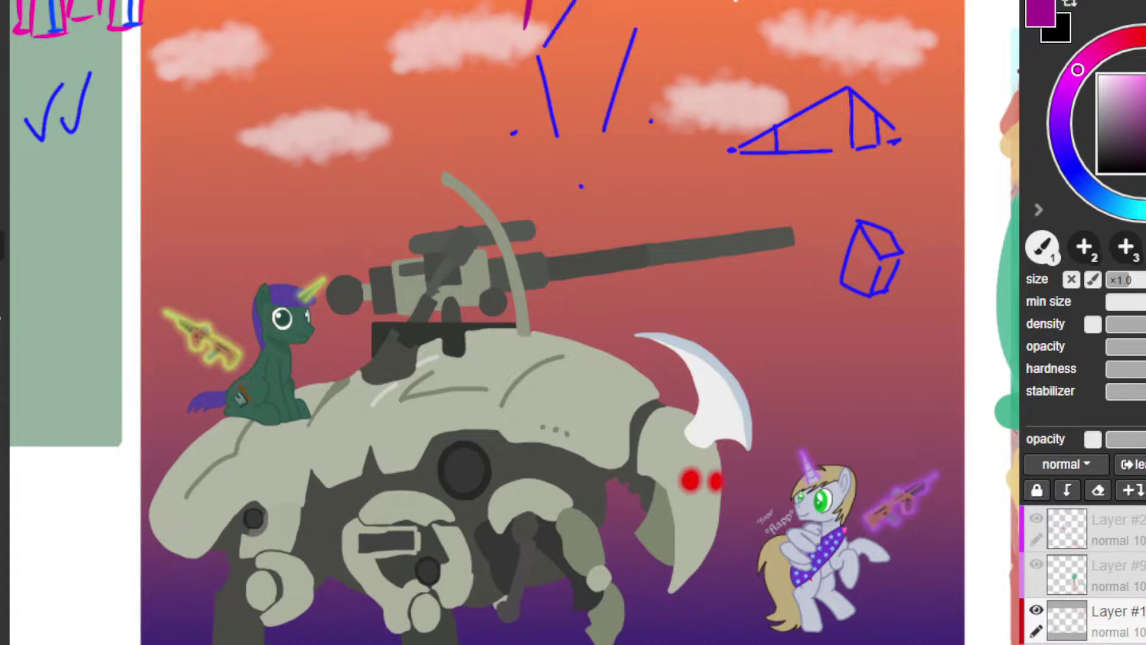
pyautogui.moveTo(567, 15); pyautogui.dragTo(533, 68)
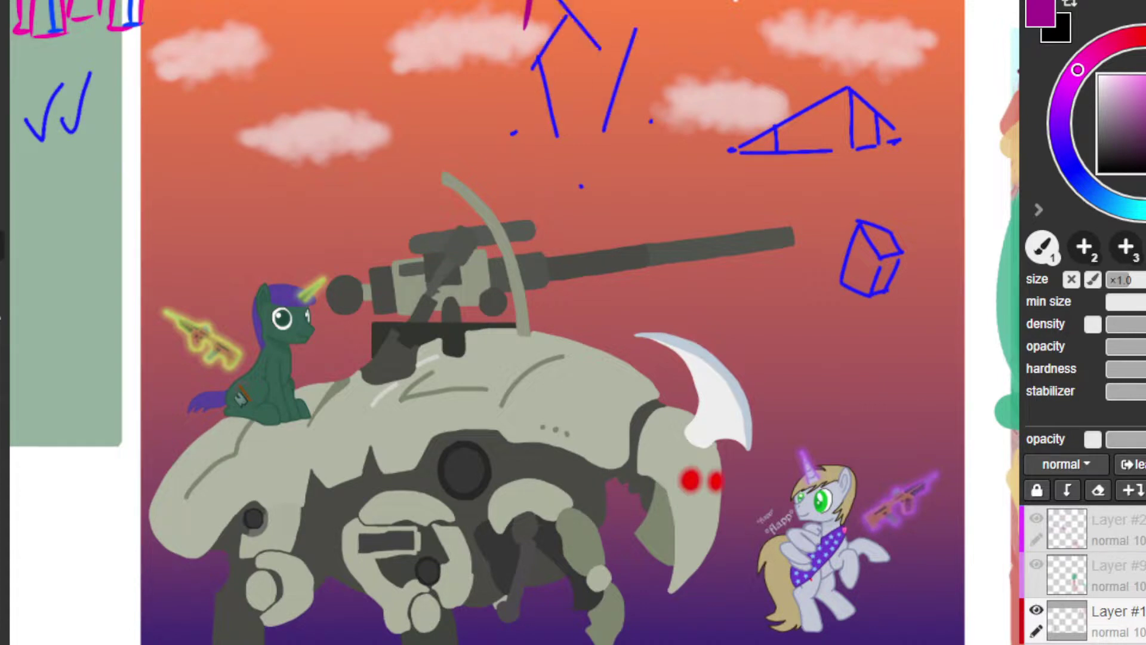
pyautogui.moveTo(588, 36); pyautogui.dragTo(625, 84)
pyautogui.moveTo(570, 30)
pyautogui.mouseDown()
pyautogui.moveTo(579, 147)
pyautogui.moveTo(572, 113)
pyautogui.moveTo(577, 150)
pyautogui.moveTo(561, 140)
pyautogui.moveTo(573, 143)
pyautogui.mouseUp()
pyautogui.hotkey('ctrl', 'z')
pyautogui.hotkey('ctrl', 'z')
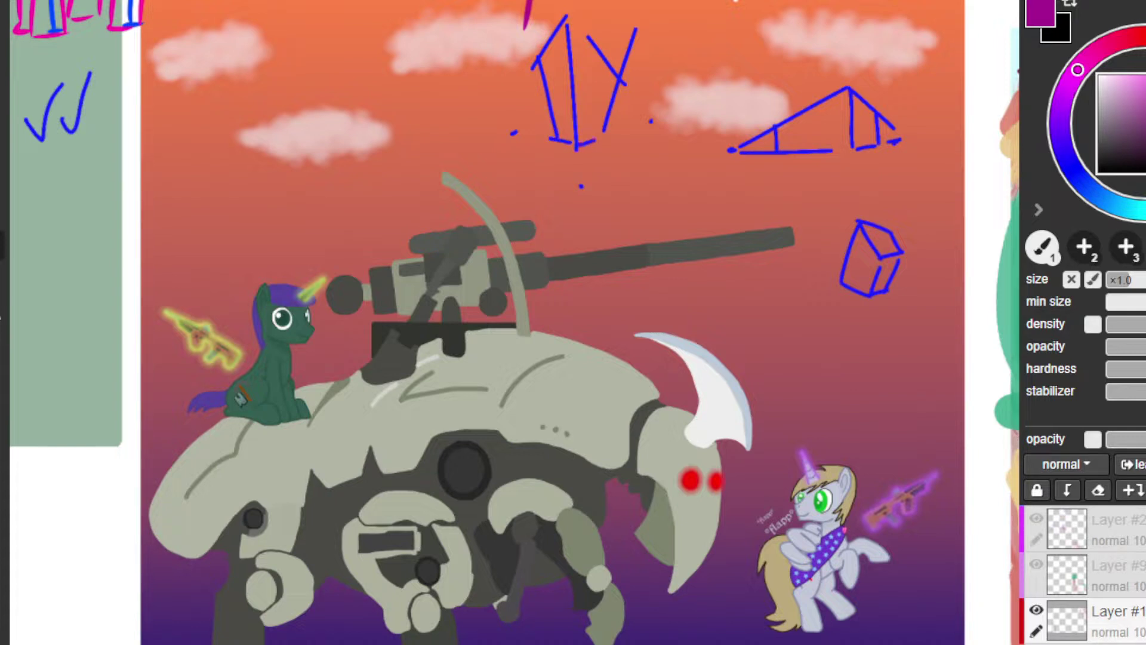
pyautogui.moveTo(576, 143); pyautogui.dragTo(592, 139)
# Step: Circle the two glowing guns and the mech's cannon in turn, undoing each circle
pyautogui.moveTo(866, 505)
pyautogui.mouseDown()
pyautogui.moveTo(855, 545)
pyautogui.moveTo(940, 452)
pyautogui.moveTo(909, 461)
pyautogui.mouseUp()
pyautogui.hotkey('ctrl', 'z')
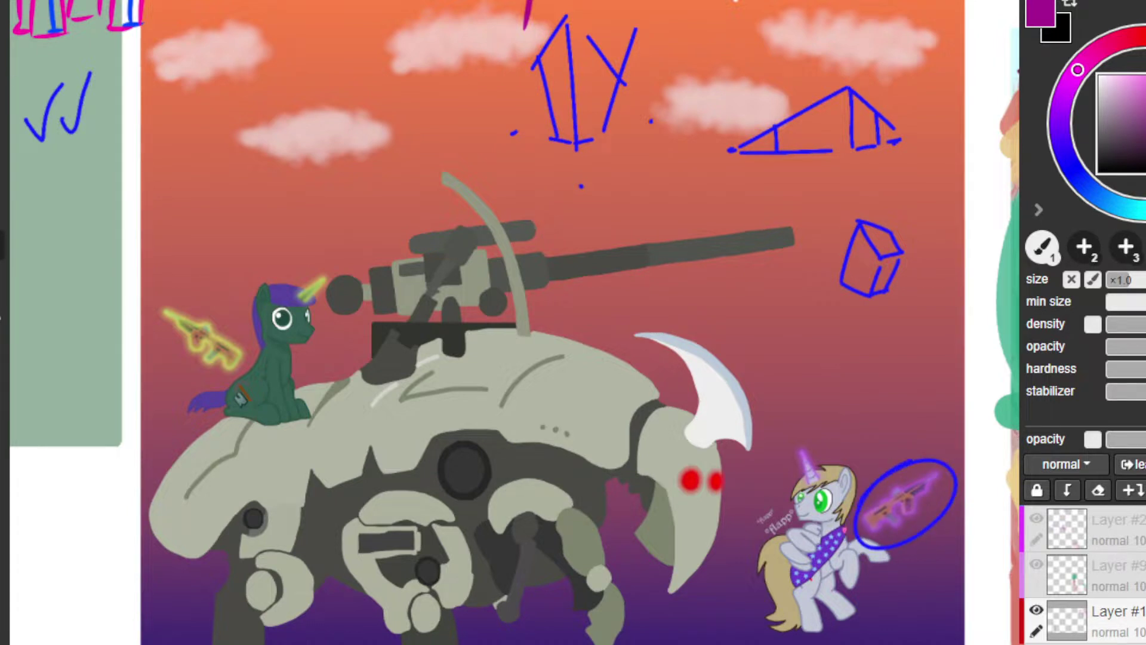
pyautogui.hotkey('ctrl', 'z')
pyautogui.moveTo(152, 284)
pyautogui.mouseDown()
pyautogui.moveTo(229, 301)
pyautogui.moveTo(150, 290)
pyautogui.mouseUp()
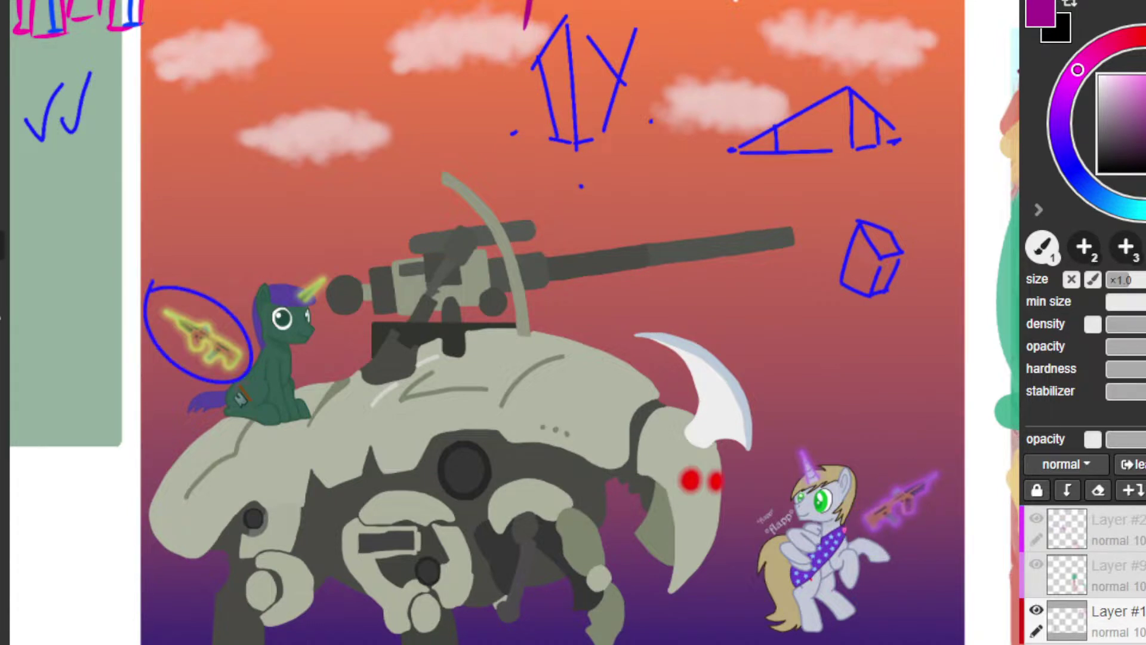
pyautogui.hotkey('ctrl', 'z')
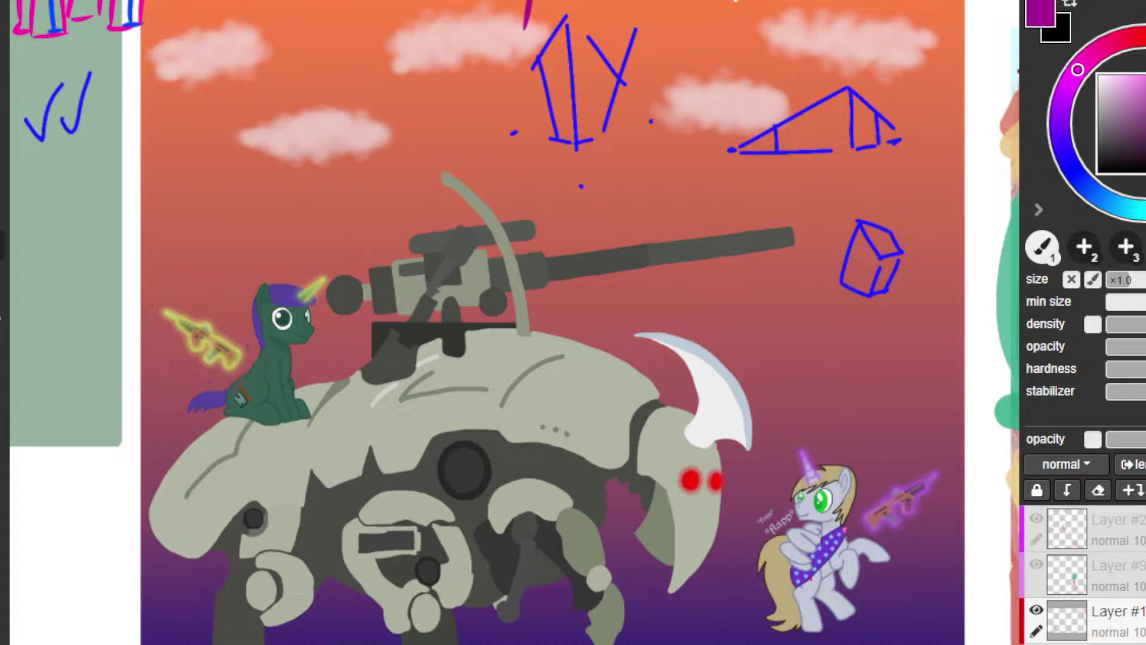
pyautogui.moveTo(877, 534); pyautogui.dragTo(862, 513)
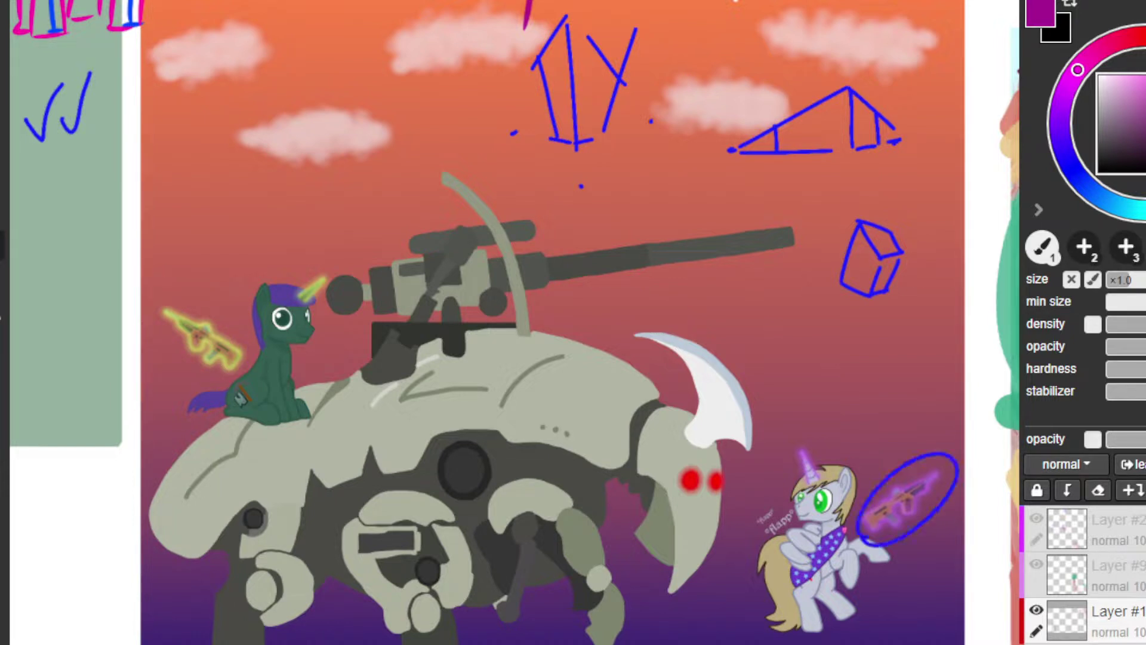
pyautogui.hotkey('ctrl', 'z')
pyautogui.moveTo(197, 280)
pyautogui.mouseDown()
pyautogui.moveTo(179, 370)
pyautogui.moveTo(202, 284)
pyautogui.mouseUp()
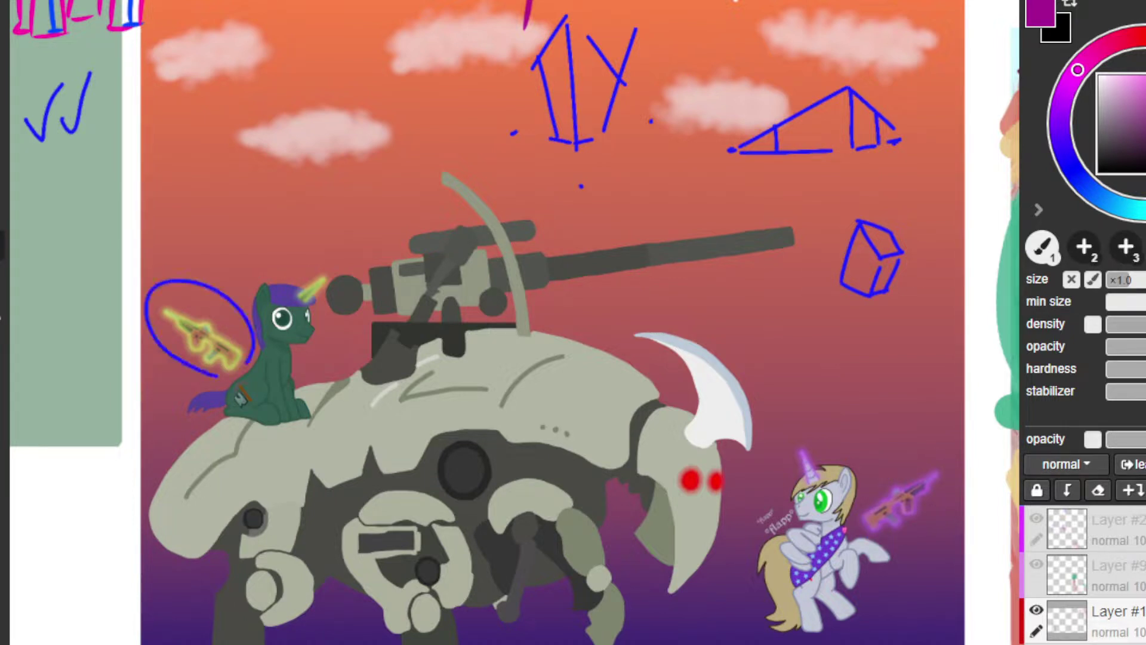
pyautogui.hotkey('ctrl', 'z')
pyautogui.moveTo(360, 328)
pyautogui.mouseDown()
pyautogui.moveTo(384, 240)
pyautogui.moveTo(732, 264)
pyautogui.moveTo(388, 319)
pyautogui.mouseUp()
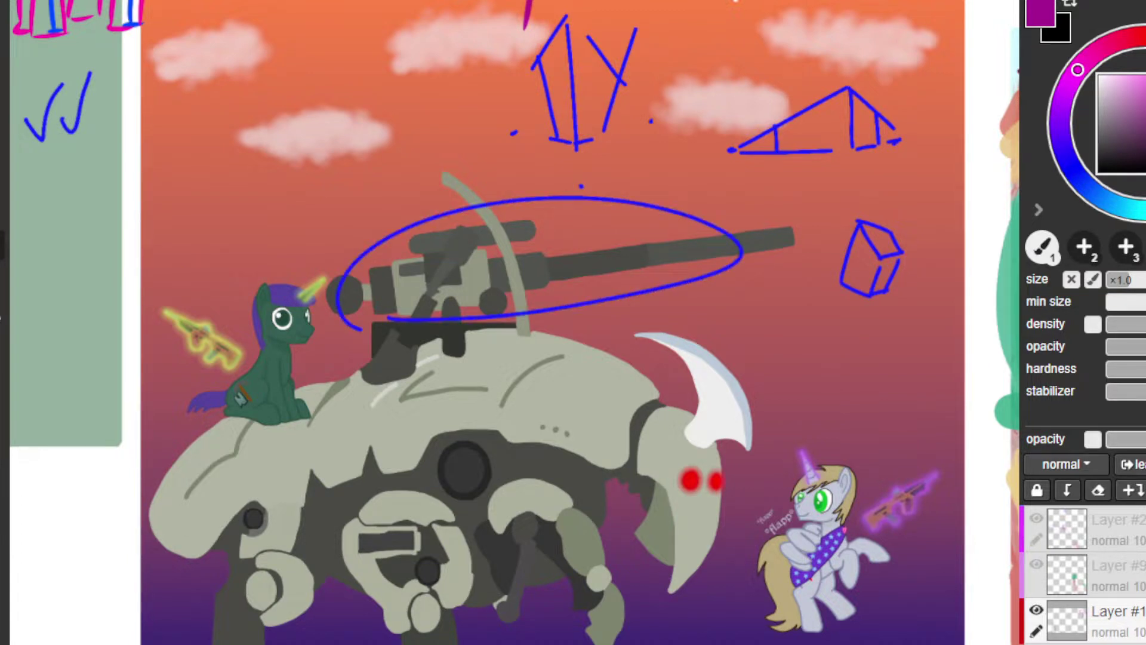
pyautogui.hotkey('ctrl', 'z')
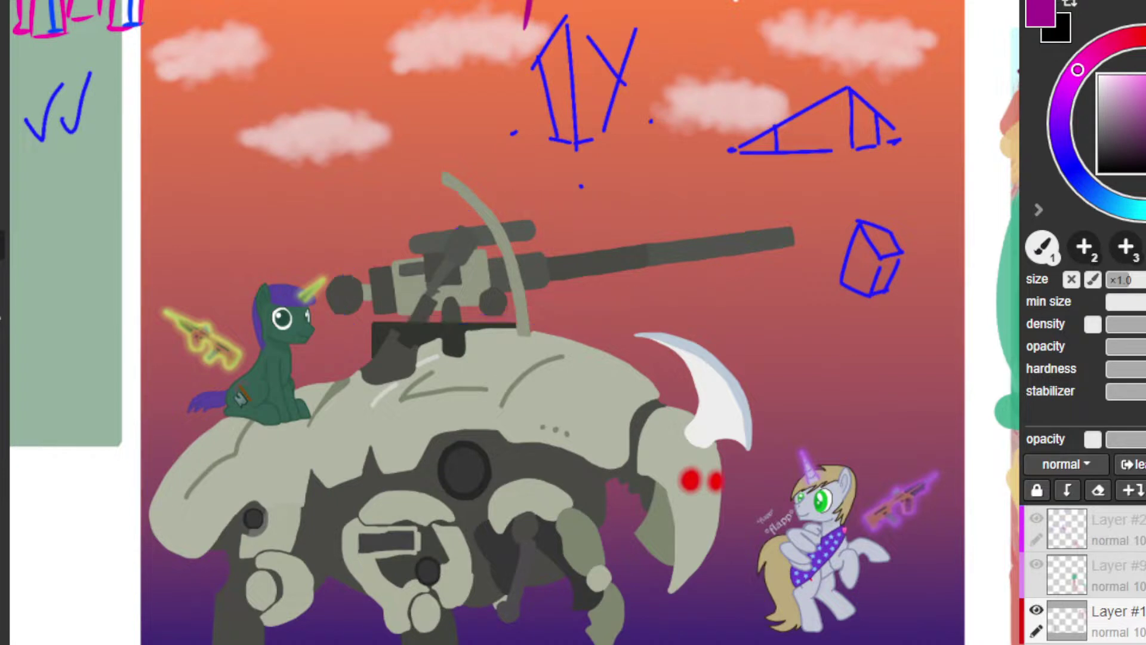
# Step: Try perspective edge lines over the grey unicorn's floating gun, and undo them
pyautogui.moveTo(863, 515)
pyautogui.mouseDown()
pyautogui.moveTo(924, 465)
pyautogui.moveTo(896, 477)
pyautogui.moveTo(909, 468)
pyautogui.moveTo(917, 507)
pyautogui.moveTo(915, 495)
pyautogui.moveTo(896, 512)
pyautogui.moveTo(907, 479)
pyautogui.moveTo(920, 505)
pyautogui.moveTo(888, 537)
pyautogui.mouseUp()
pyautogui.hotkey('ctrl', 'z')
pyautogui.hotkey('ctrl', 'z')
pyautogui.hotkey('ctrl', 'z')
pyautogui.hotkey('ctrl', 'z')
pyautogui.hotkey('ctrl', 'z')
pyautogui.hotkey('ctrl', 'z')
pyautogui.hotkey('ctrl', 'z')
pyautogui.hotkey('ctrl', 'z')
pyautogui.hotkey('ctrl', 'z')
pyautogui.hotkey('ctrl', 'z')
# Step: Sketch a blue perspective box around the grey unicorn's floating gun, and undo its lines
pyautogui.moveTo(919, 500); pyautogui.dragTo(883, 537)
pyautogui.moveTo(865, 519); pyautogui.dragTo(882, 537)
pyautogui.hotkey('ctrl', 'z')
pyautogui.moveTo(875, 535); pyautogui.dragTo(878, 537)
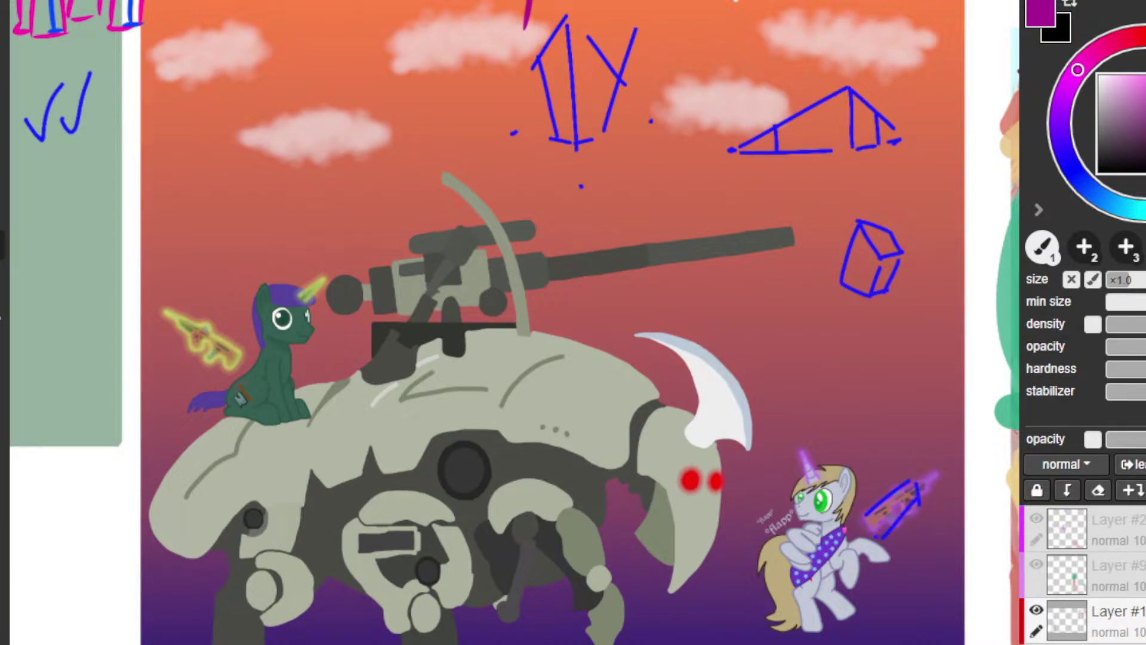
pyautogui.hotkey('ctrl', 'z')
pyautogui.hotkey('ctrl', 'z')
pyautogui.hotkey('ctrl', 'z')
pyautogui.hotkey('ctrl', 'z')
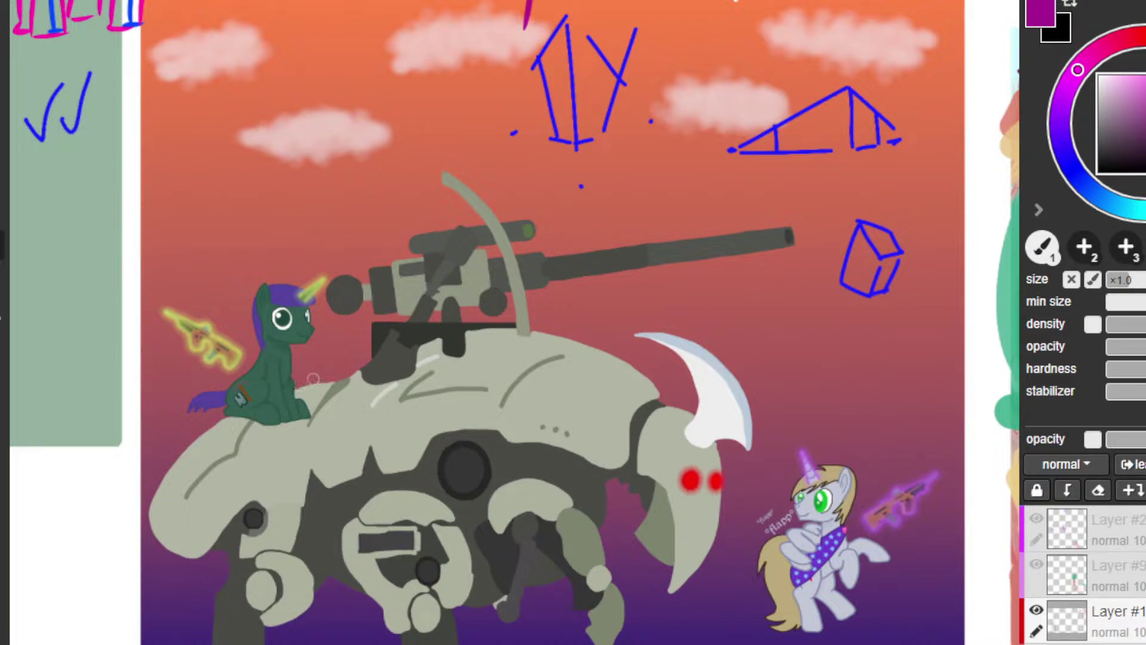
# Step: Choose a darker purple, mark the green pony's foreleg with a short stroke, and draw a curved arrow behind its head
pyautogui.moveTo(300, 385); pyautogui.dragTo(290, 391)
pyautogui.moveTo(1145, 142); pyautogui.dragTo(1145, 133)
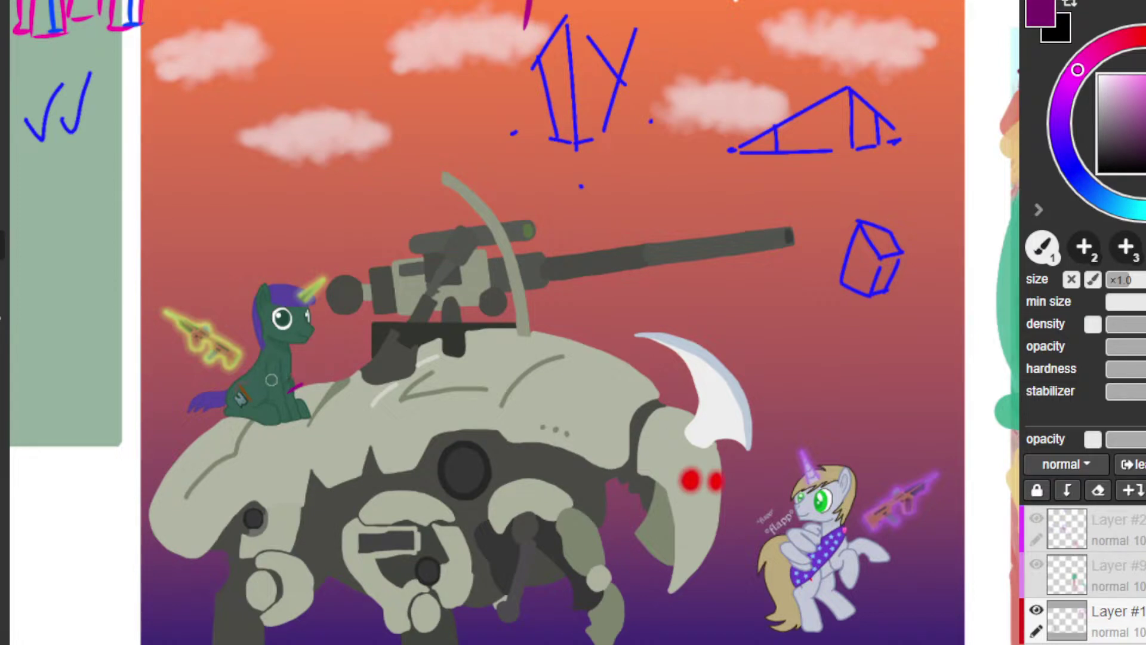
pyautogui.moveTo(266, 394); pyautogui.dragTo(301, 388)
pyautogui.hotkey('ctrl', 'z')
pyautogui.moveTo(228, 273); pyautogui.dragTo(232, 314)
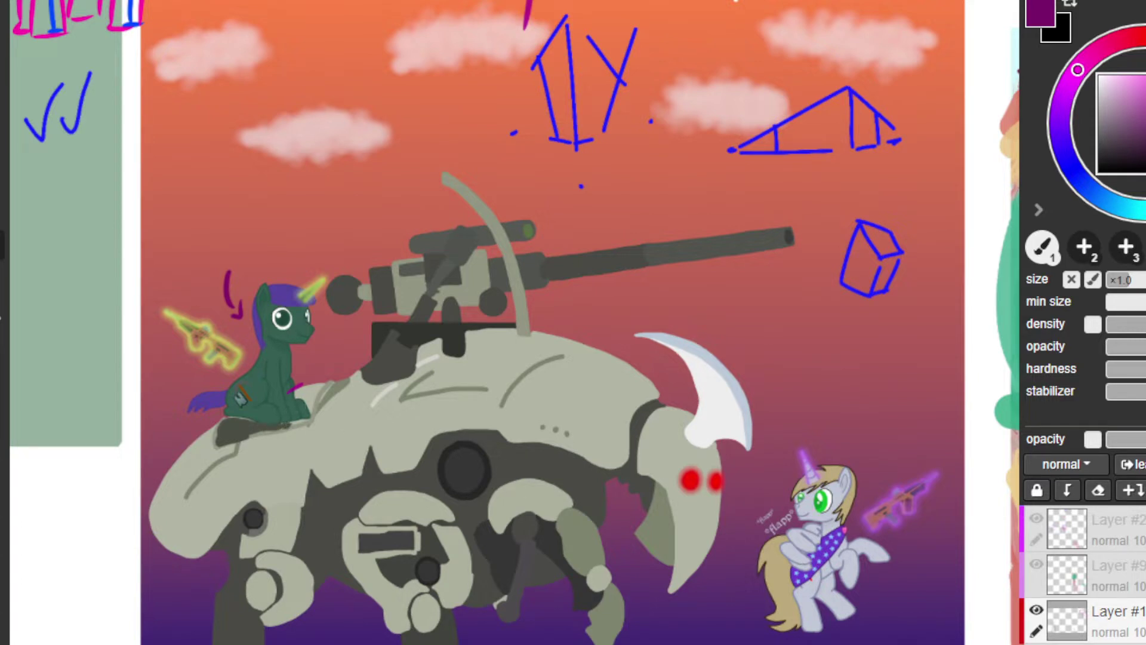
# Step: Sketch a blue pony above the cannon and a dark purple pony on the mech's horn, lettering "Ye haw!" beside it
pyautogui.moveTo(389, 134)
pyautogui.mouseDown()
pyautogui.moveTo(409, 184)
pyautogui.moveTo(364, 118)
pyautogui.mouseUp()
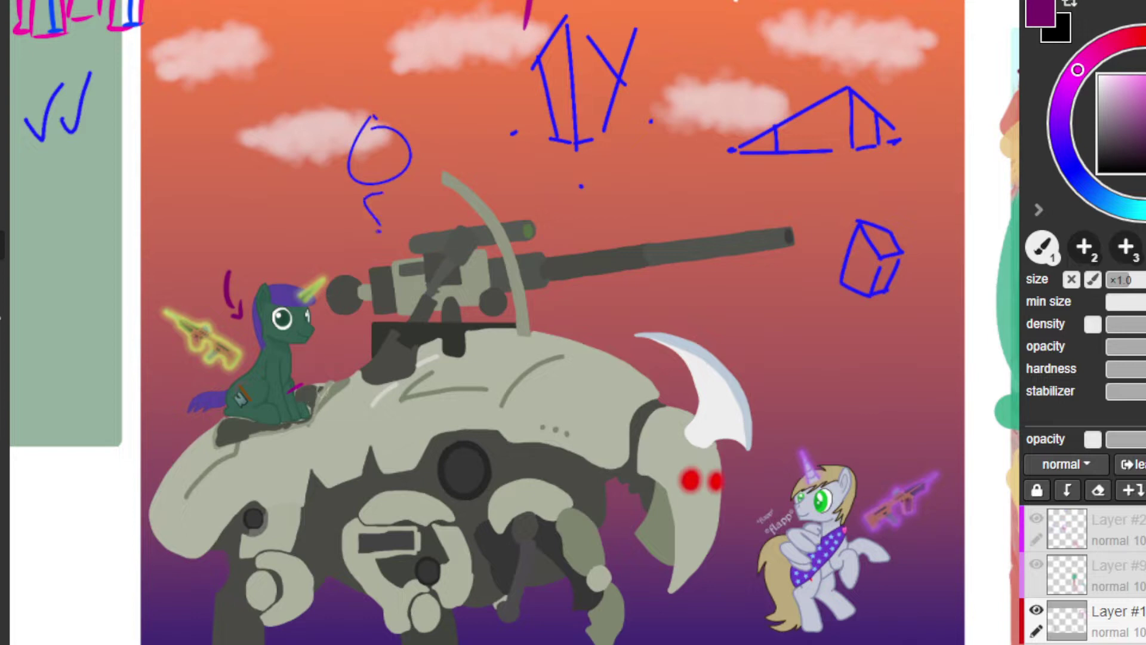
pyautogui.moveTo(368, 258)
pyautogui.mouseDown()
pyautogui.moveTo(389, 281)
pyautogui.moveTo(366, 256)
pyautogui.mouseUp()
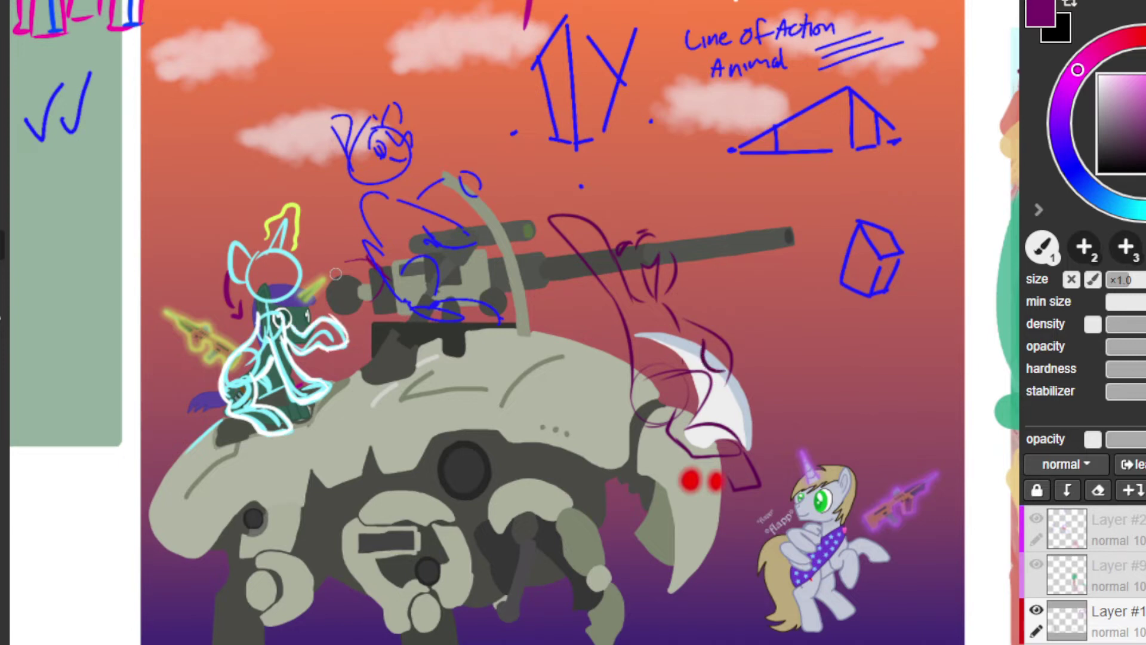
pyautogui.moveTo(604, 237)
pyautogui.mouseDown()
pyautogui.moveTo(607, 198)
pyautogui.moveTo(621, 240)
pyautogui.moveTo(633, 217)
pyautogui.moveTo(657, 213)
pyautogui.moveTo(671, 254)
pyautogui.mouseUp()
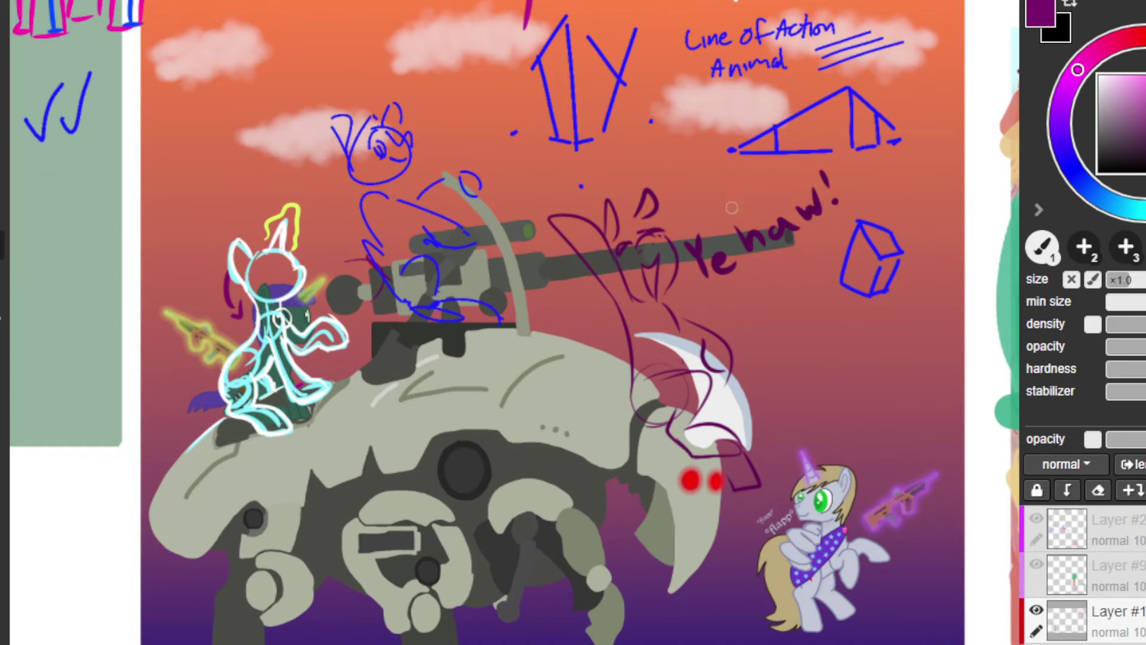
# Step: Review the shared canvas as a whole with all the artworks in view
pyautogui.scroll(-4, 719, 270)
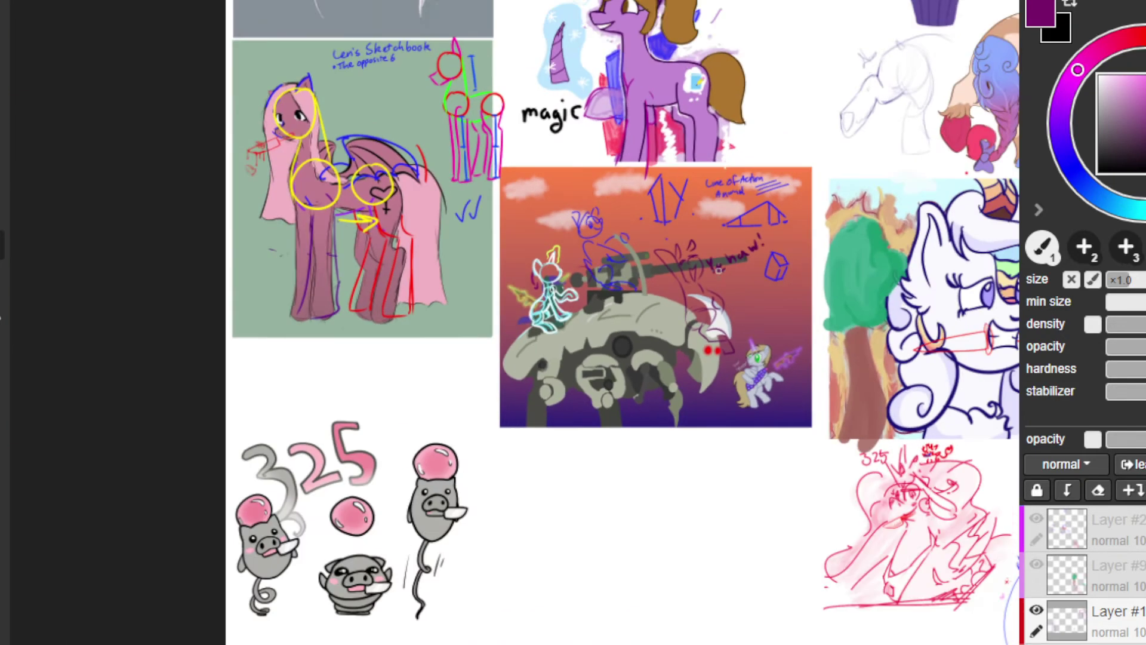
pyautogui.scroll(-1, 776, 267)
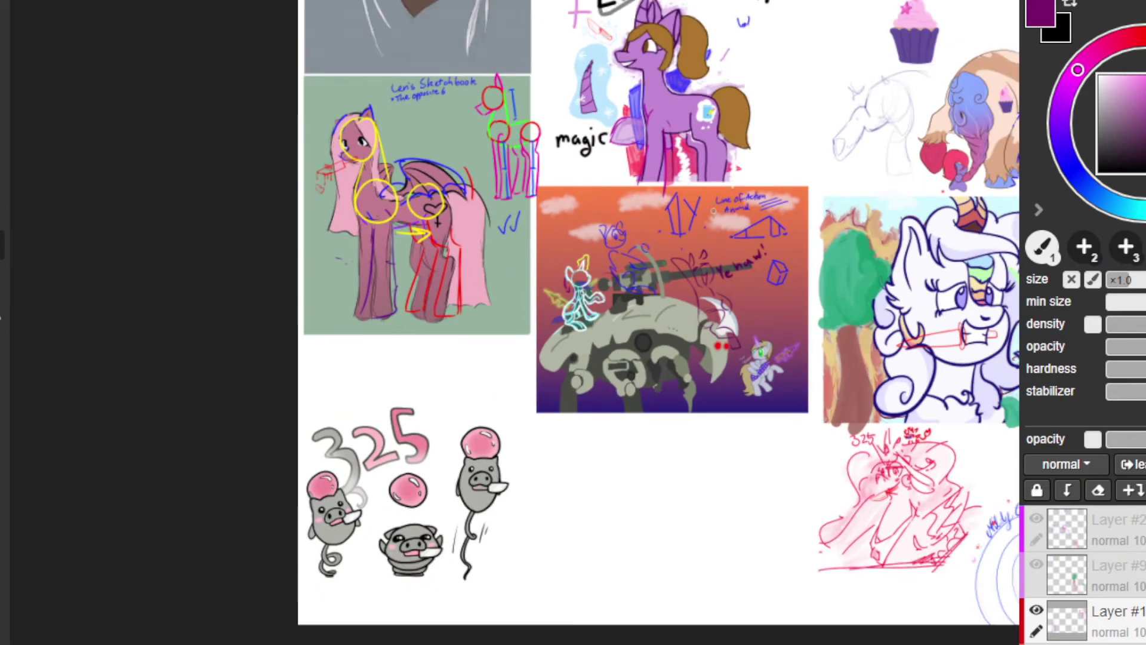
pyautogui.moveTo(776, 268)
pyautogui.mouseDown()
pyautogui.moveTo(618, 413)
pyautogui.moveTo(514, 380)
pyautogui.mouseUp()
pyautogui.scroll(-1, 514, 379)
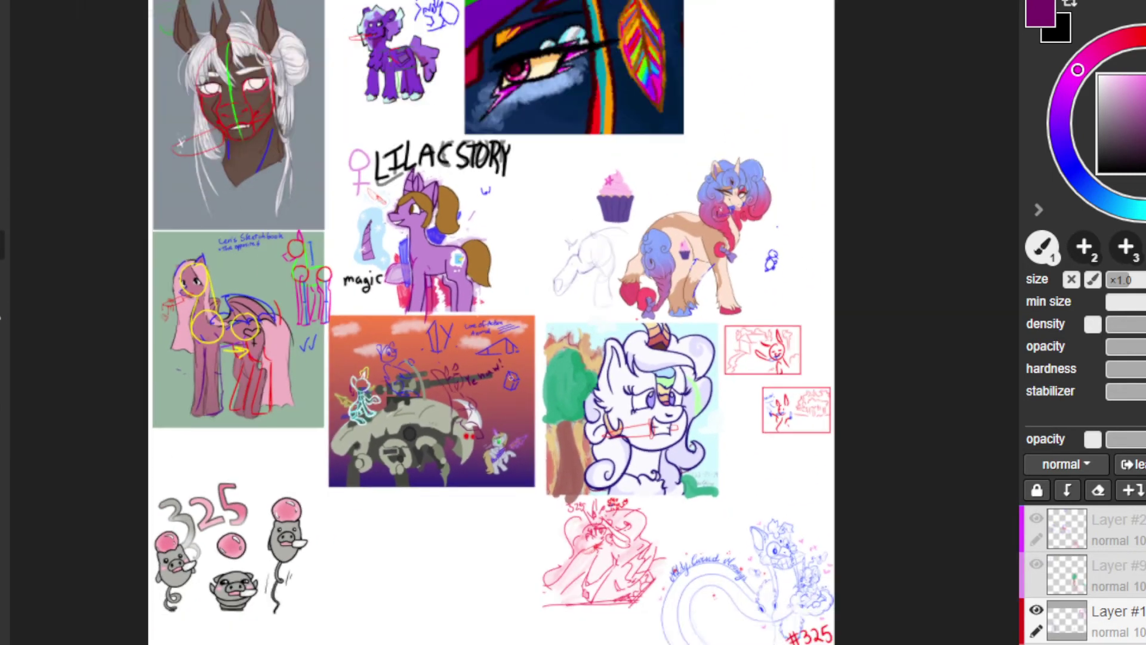
pyautogui.moveTo(537, 296)
pyautogui.mouseDown()
pyautogui.moveTo(565, 335)
pyautogui.moveTo(586, 332)
pyautogui.mouseUp()
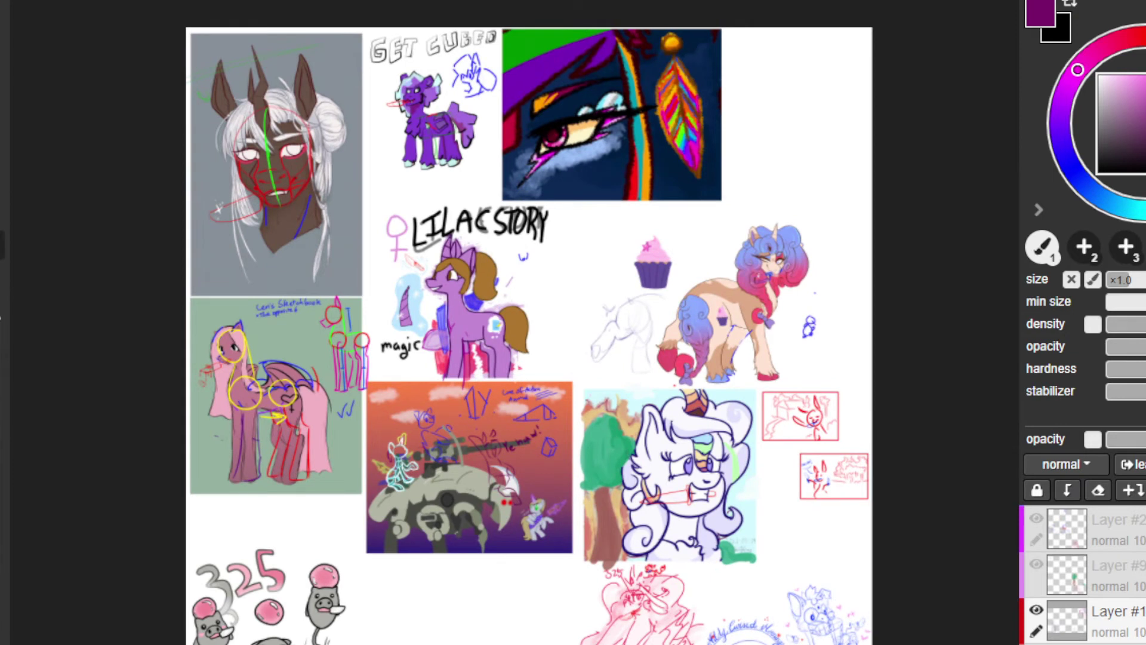